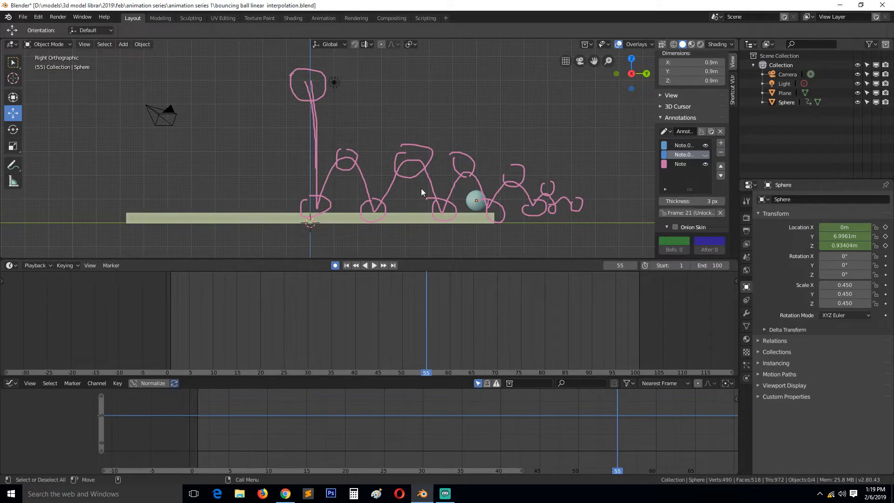
- Save a copy of the file as "bouncing ball bezier interpolation.blend" in the animation series 1 folder
{"action": "left_click", "coordinate": [21, 20]}
{"action": "left_click", "coordinate": [22, 17]}
{"action": "left_click", "coordinate": [45, 97]}
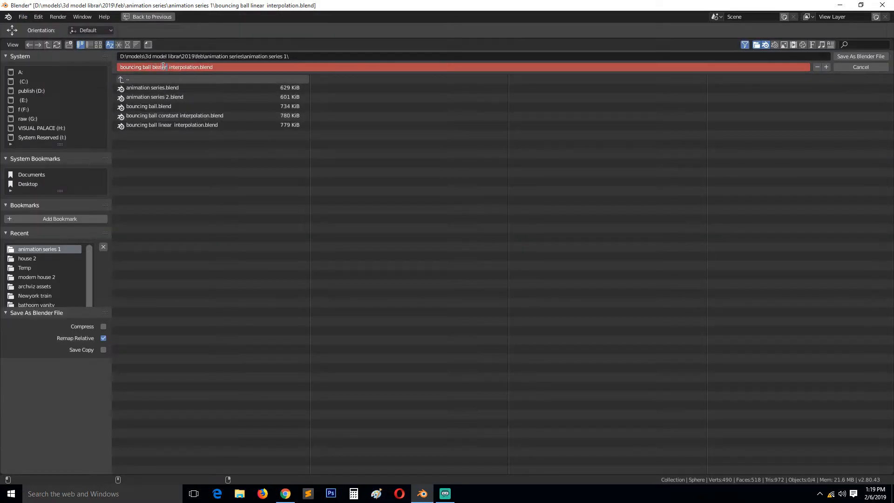
{"action": "key", "text": "Return"}
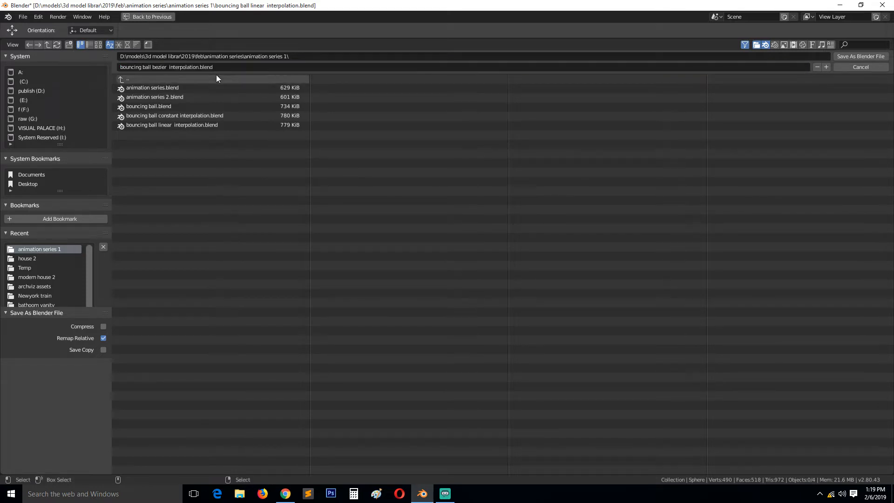
{"action": "left_click", "coordinate": [861, 57]}
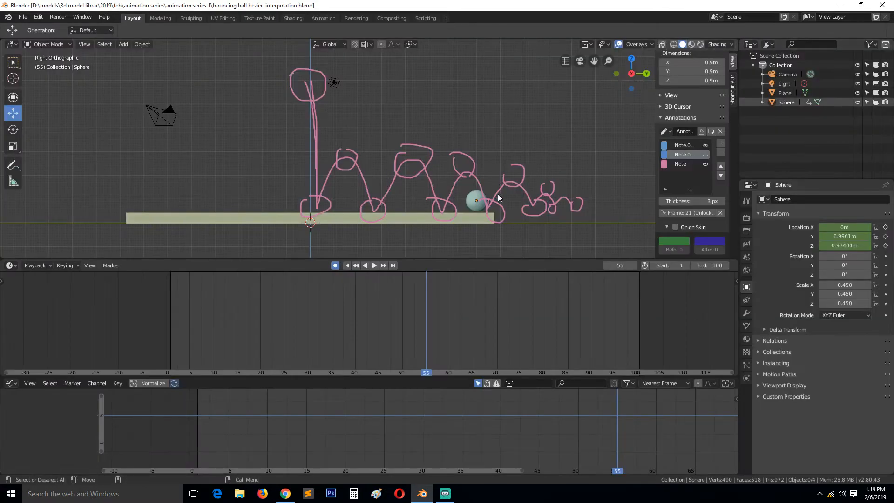
- Play the ball animation from the beginning to review its current motion, and stop playback
{"action": "left_click_drag", "start_coordinate": [417, 284], "coordinate": [163, 300]}
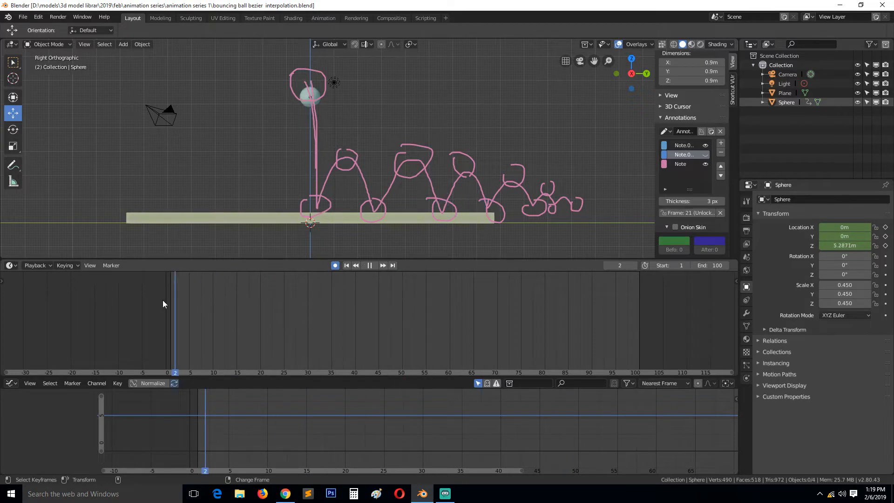
{"action": "key", "text": "space"}
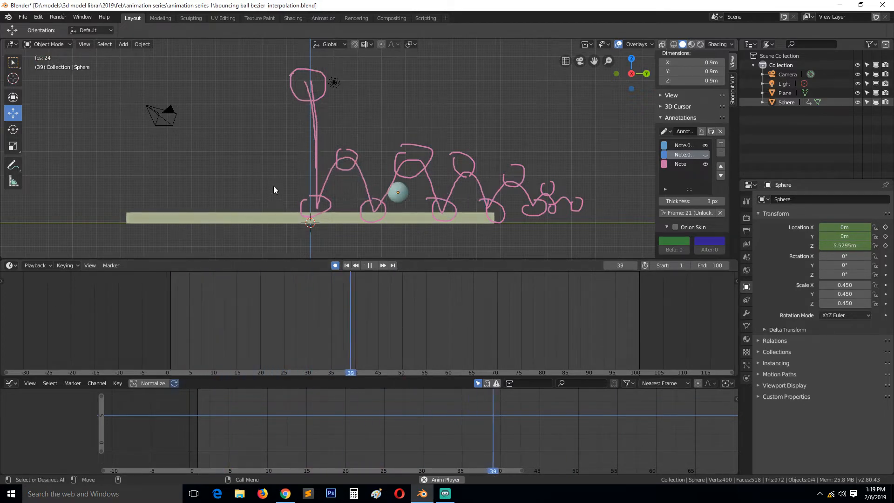
{"action": "key", "text": "space"}
- Select the ball and set the interpolation mode of all its keyframes to Bezier
{"action": "left_click", "coordinate": [475, 201]}
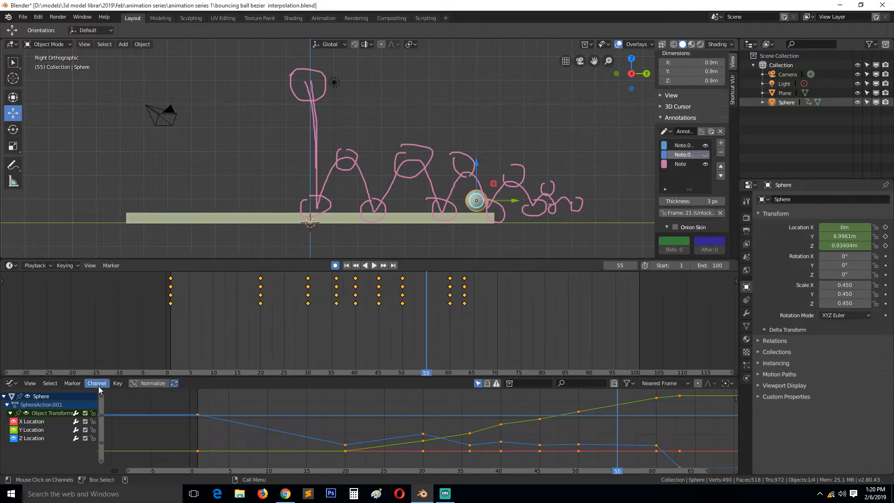
{"action": "left_click", "coordinate": [113, 385]}
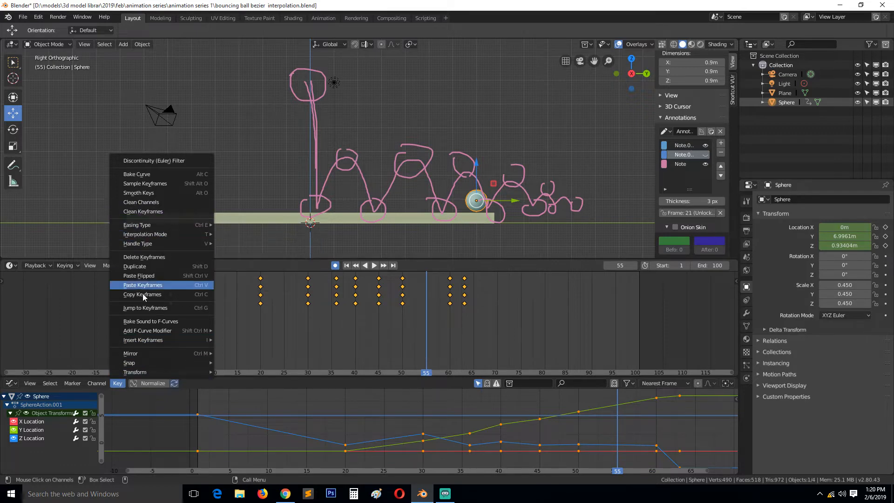
{"action": "mouse_move", "coordinate": [169, 236]}
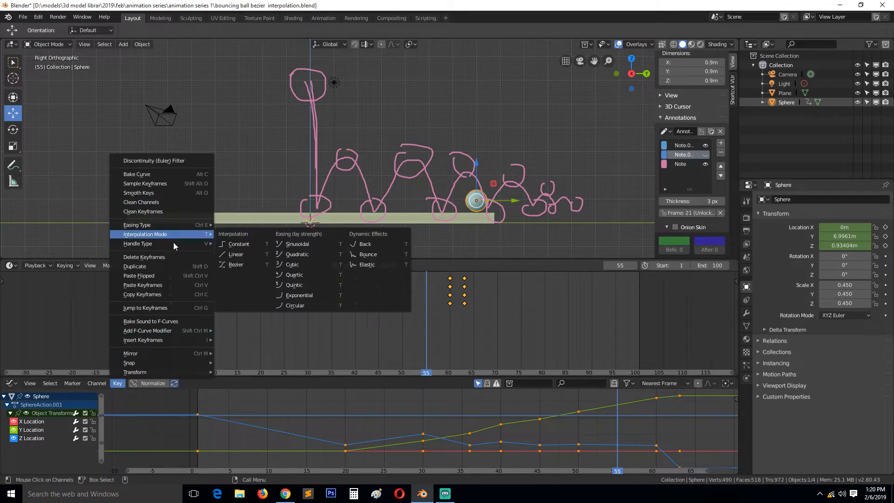
{"action": "left_click", "coordinate": [243, 263]}
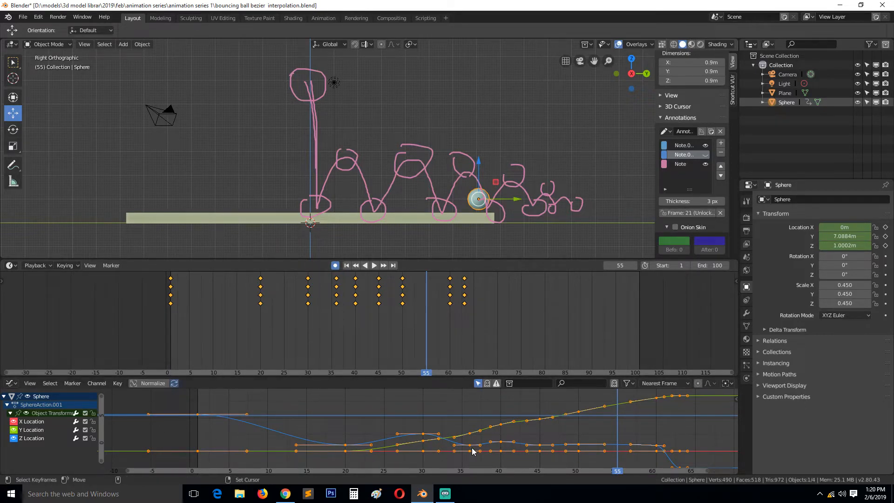
- Play the animation with the ball deselected to review the Bezier motion, and stop playback
{"action": "key", "text": "space"}
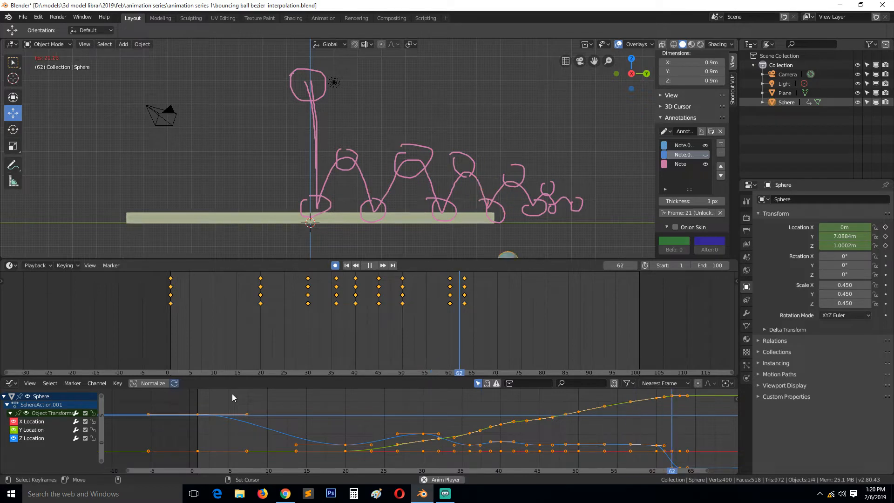
{"action": "left_click", "coordinate": [248, 206]}
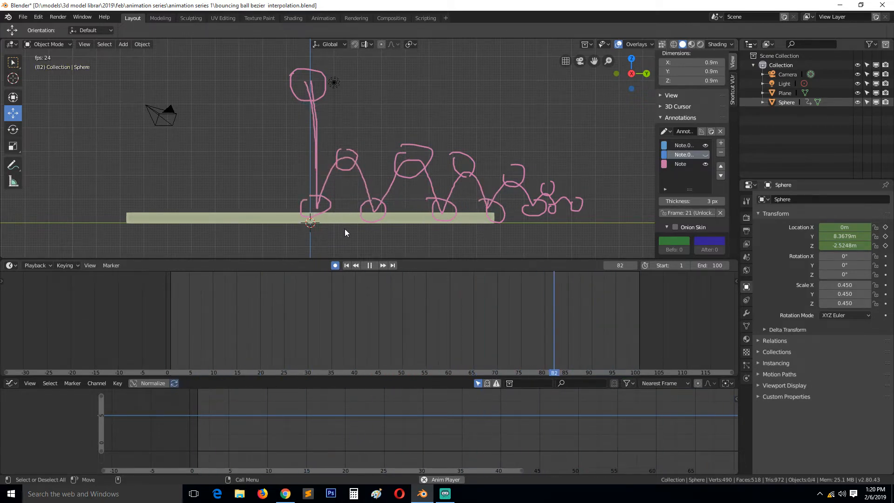
{"action": "key", "text": "Escape"}
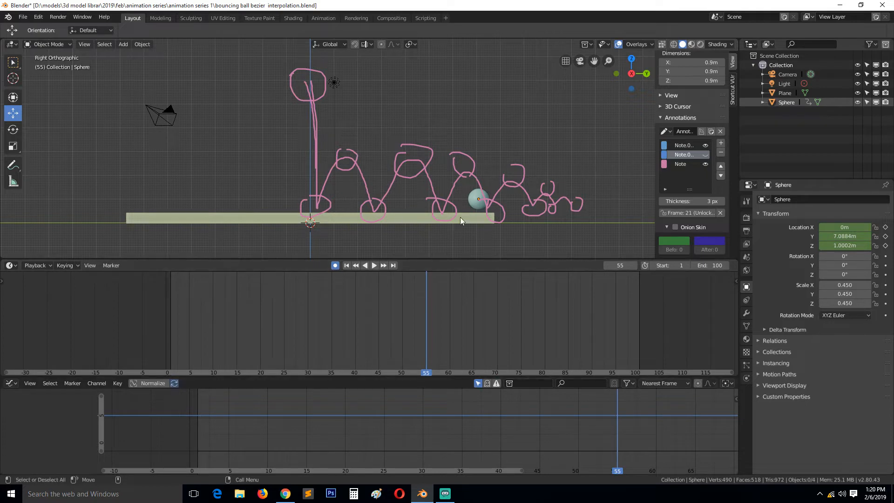
- Select the ball, set its keyframe interpolation to Linear, and play the animation to review the motion
{"action": "left_click", "coordinate": [477, 202]}
{"action": "left_click", "coordinate": [117, 383]}
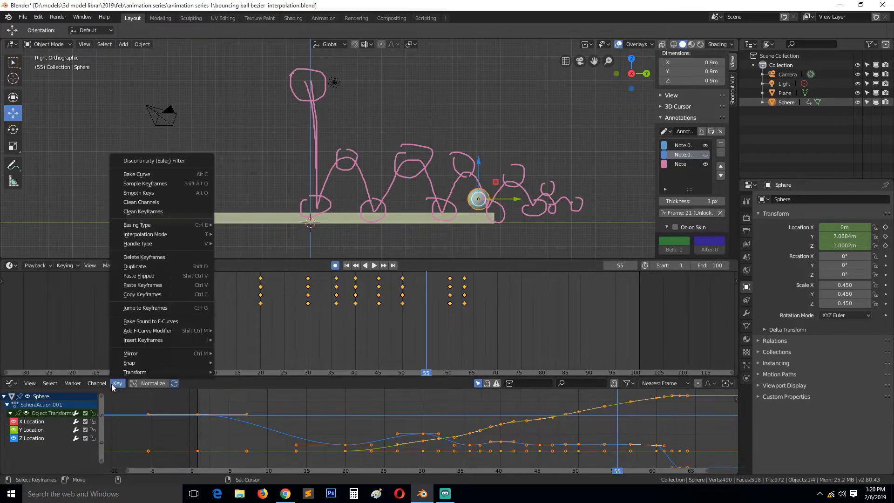
{"action": "mouse_move", "coordinate": [168, 234]}
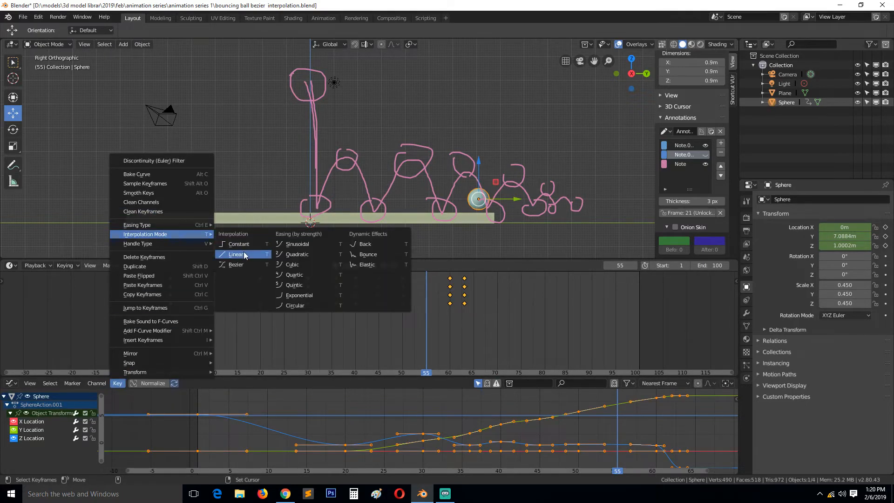
{"action": "left_click", "coordinate": [244, 254]}
{"action": "key", "text": "space"}
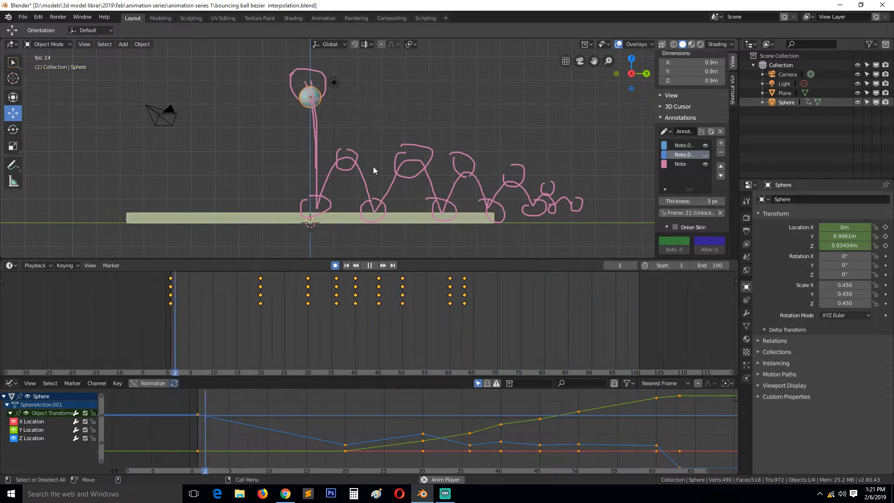
{"action": "key", "text": "space"}
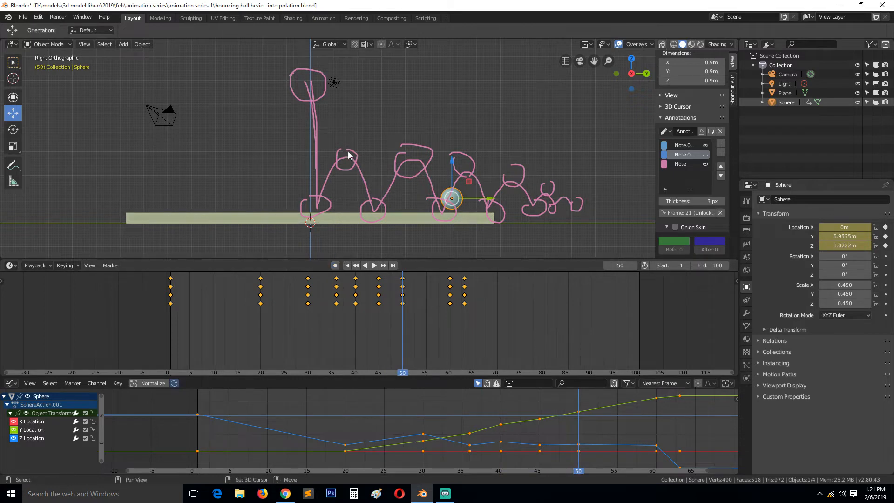
- Add a mesh plane and stand it upright facing the side view by rotating it 90° about X and 90° about Z
{"action": "key", "text": "shift+a"}
{"action": "mouse_move", "coordinate": [308, 150]}
{"action": "left_click", "coordinate": [382, 153]}
{"action": "type", "text": "rx"}
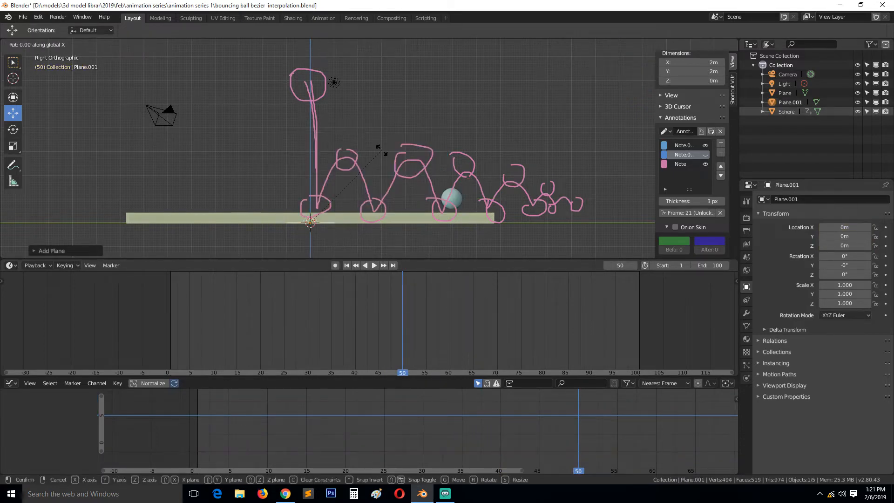
{"action": "type", "text": "90"}
{"action": "key", "text": "Return"}
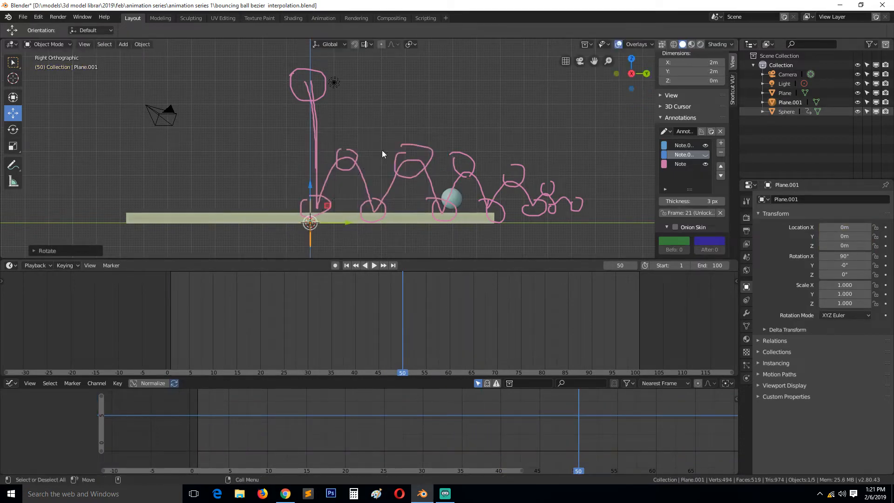
{"action": "type", "text": "rz90"}
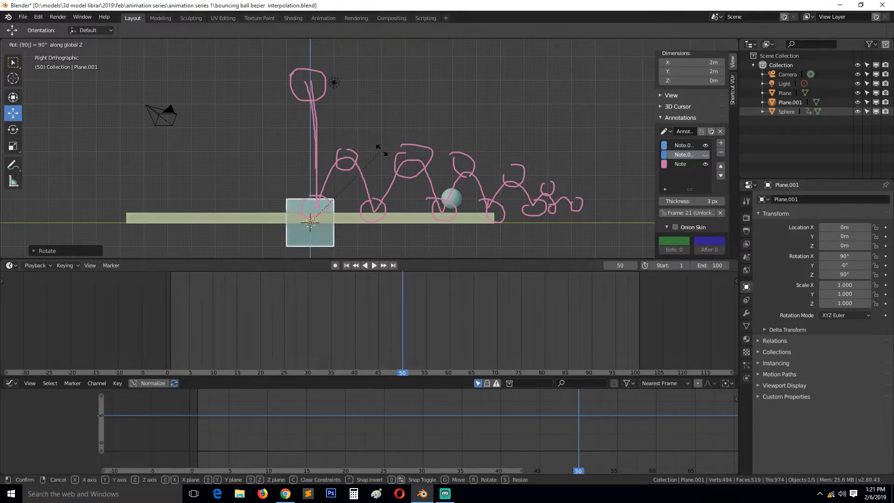
{"action": "key", "text": "Return"}
- Scale the plane to about 3.78 m square and move it to about X 5.47 m, Y 0.59 m, Z 4.8 m
{"action": "key", "text": "s"}
{"action": "left_click", "coordinate": [445, 219]}
{"action": "key", "text": "g"}
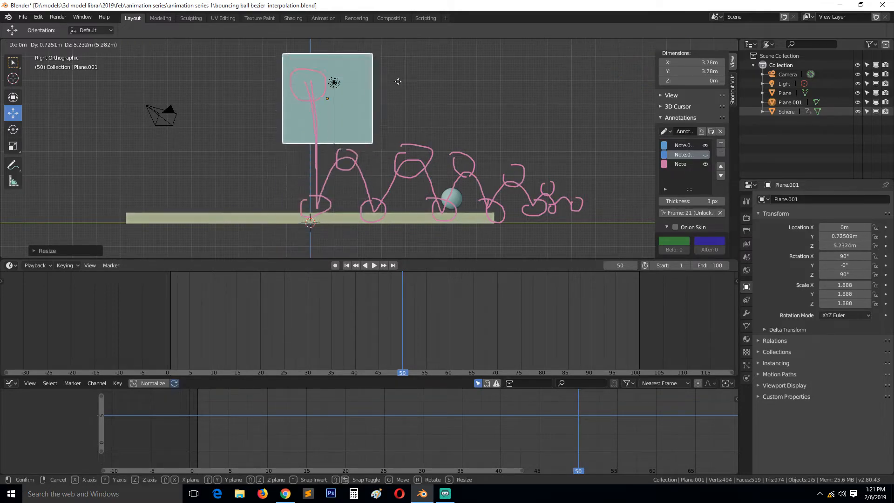
{"action": "left_click", "coordinate": [394, 94]}
{"action": "scroll", "coordinate": [404, 109], "scroll_direction": "down", "scroll_amount": 4}
{"action": "middle_click_drag", "start_coordinate": [403, 107], "coordinate": [363, 138]}
{"action": "left_click_drag", "start_coordinate": [339, 140], "coordinate": [304, 153]}
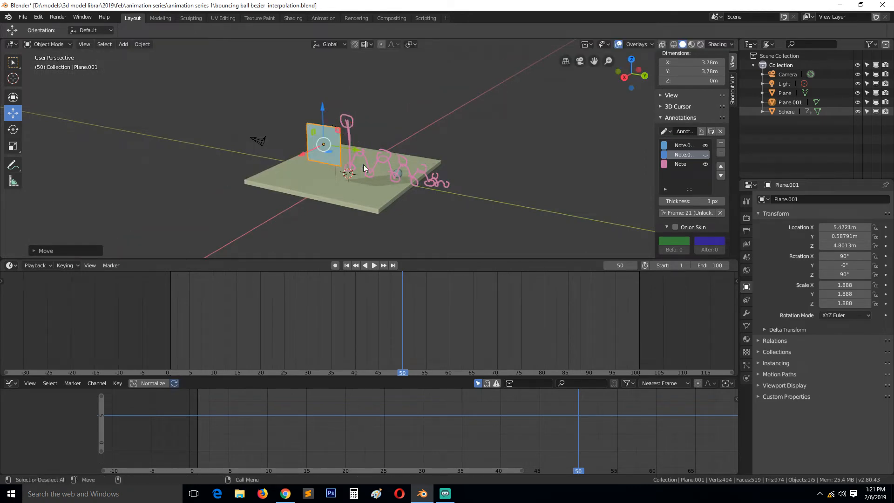
- Stretch the plane along the global Y axis to a length of about 21 m
{"action": "key", "text": "s"}
{"action": "key", "text": "x"}
{"action": "key", "text": "y"}
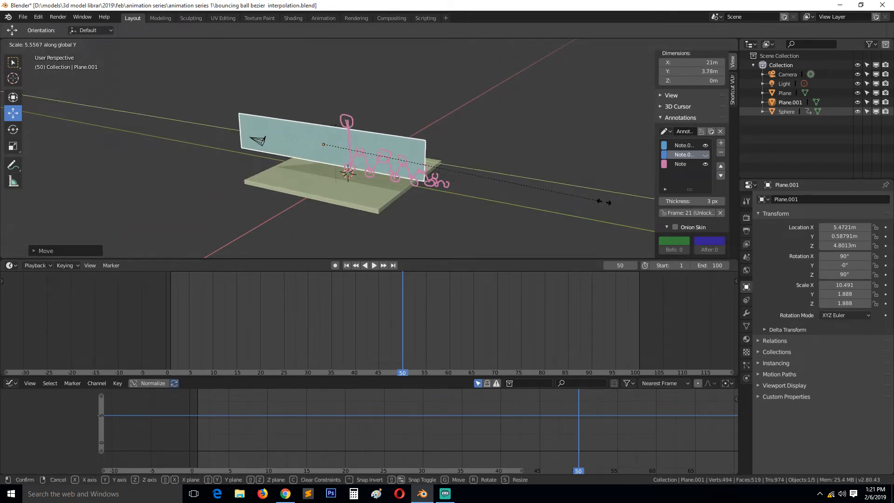
{"action": "left_click", "coordinate": [605, 201]}
- Play the animation from frame 0 in the right orthographic view to examine the motion left uncovered by the plane
{"action": "middle_click_drag", "start_coordinate": [505, 201], "coordinate": [393, 183]}
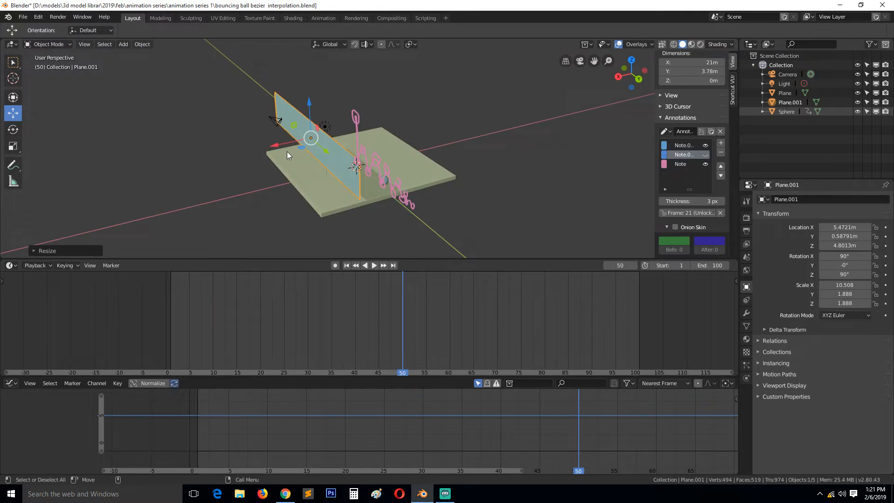
{"action": "key", "text": "KP_1"}
{"action": "key", "text": "KP_3"}
{"action": "scroll", "coordinate": [296, 153], "scroll_direction": "up", "scroll_amount": 6}
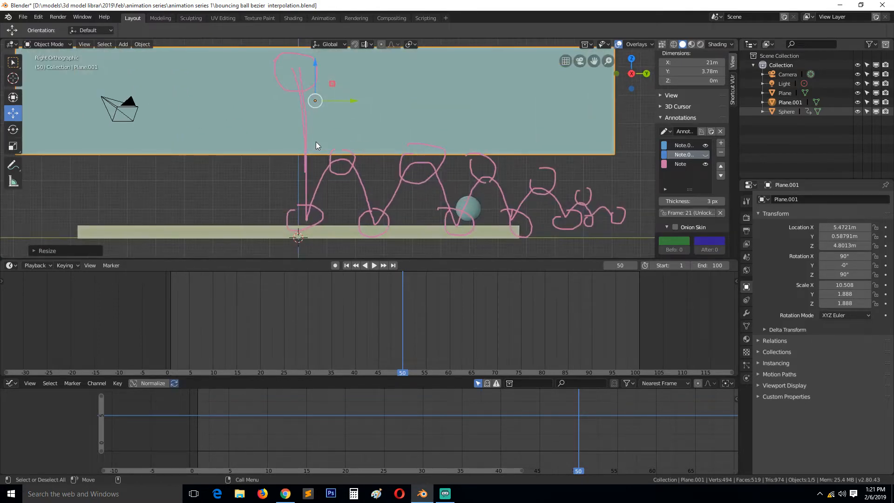
{"action": "left_click", "coordinate": [189, 414]}
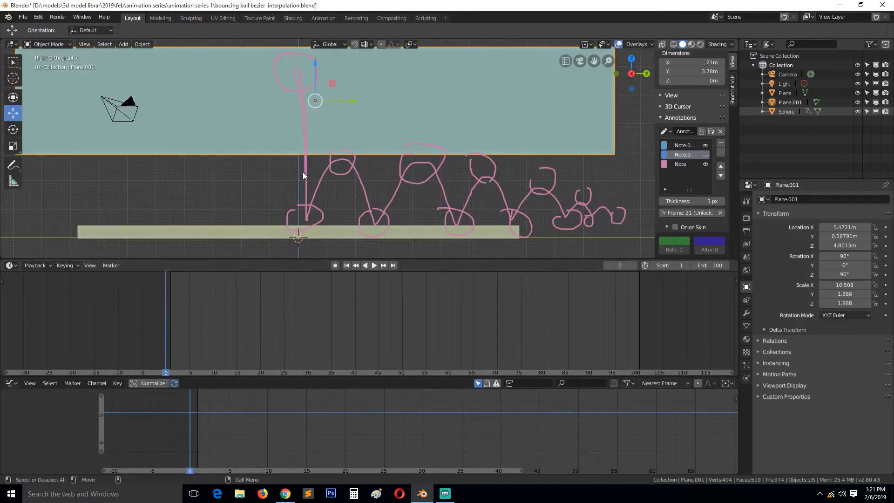
{"action": "key", "text": "space"}
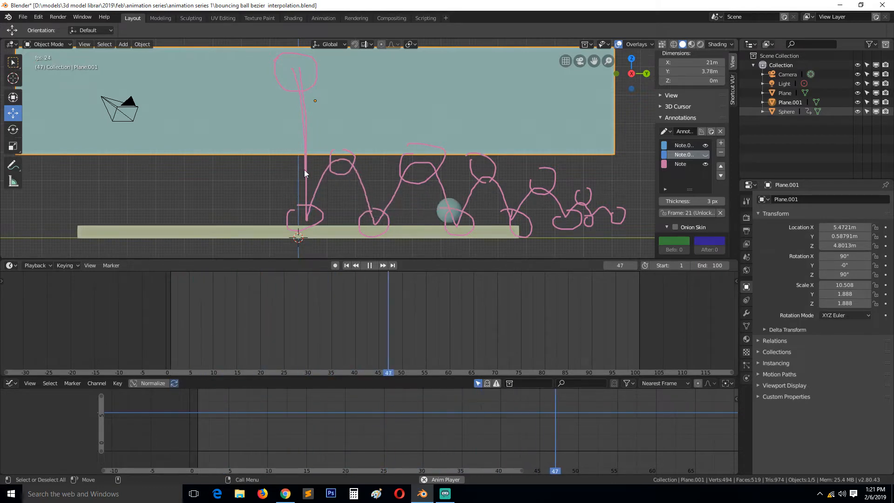
{"action": "key", "text": "space"}
- Lower the plane in stages to a Z location of about 2.87 m, replaying the animation after each move
{"action": "left_click_drag", "start_coordinate": [315, 65], "coordinate": [315, 91]}
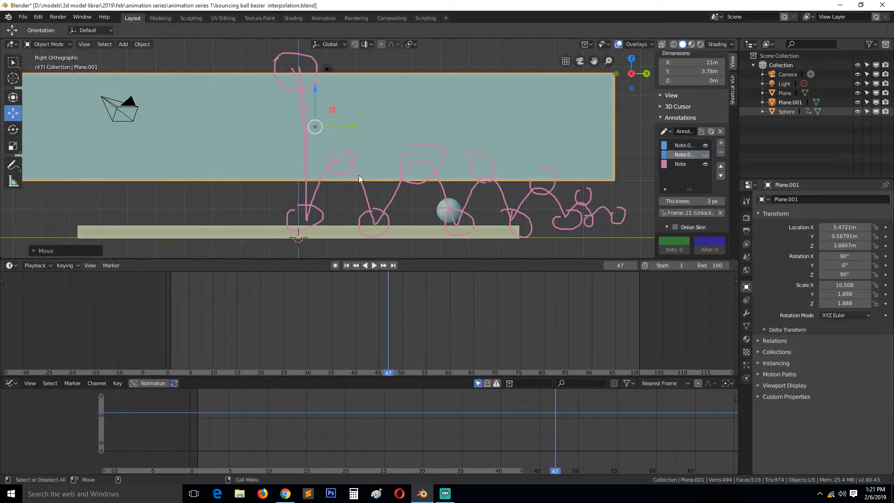
{"action": "key", "text": "space"}
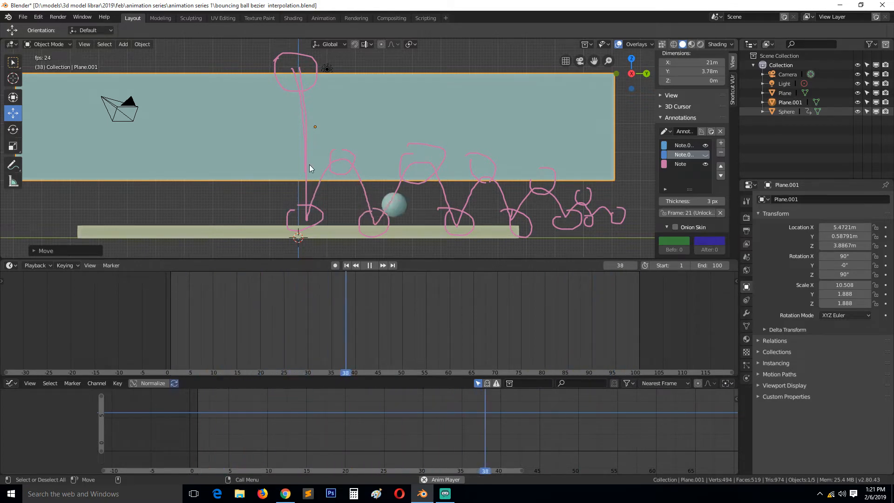
{"action": "key", "text": "space"}
{"action": "key", "text": "space"}
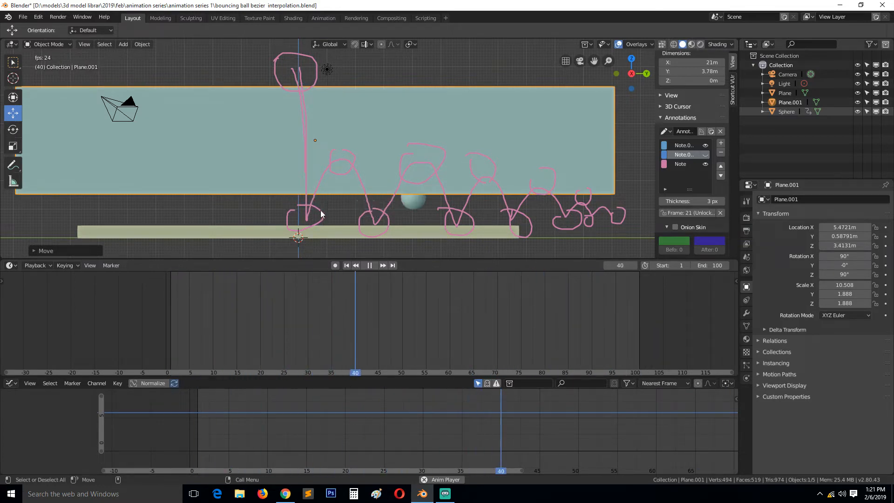
{"action": "key", "text": "space"}
{"action": "key", "text": "space"}
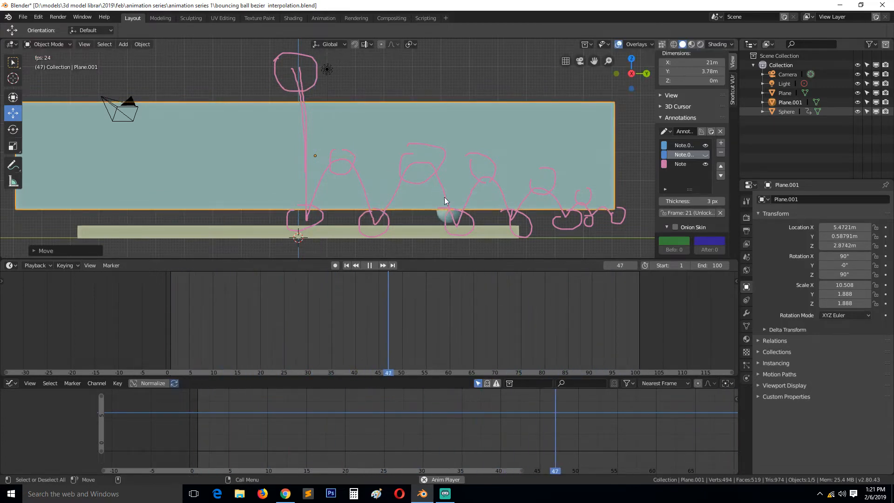
{"action": "key", "text": "space"}
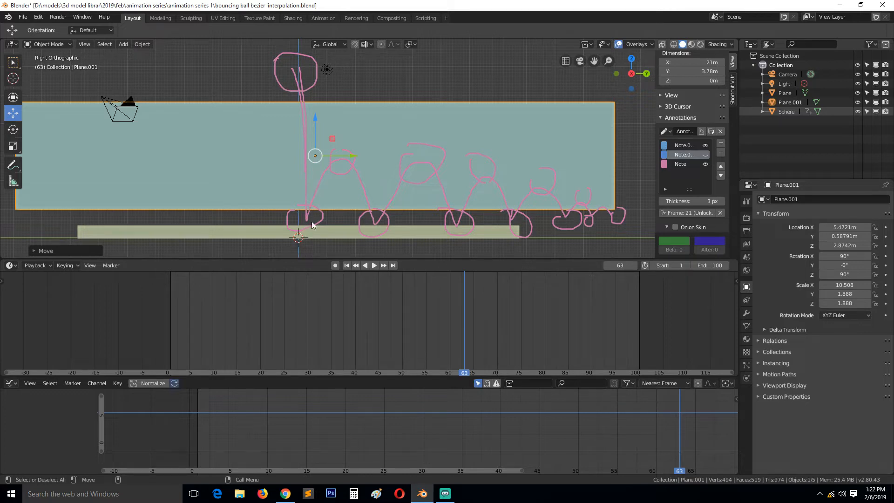
- Delete the covering plane and replay the ball animation from the first frame
{"action": "key", "text": "x"}
{"action": "left_click", "coordinate": [350, 160]}
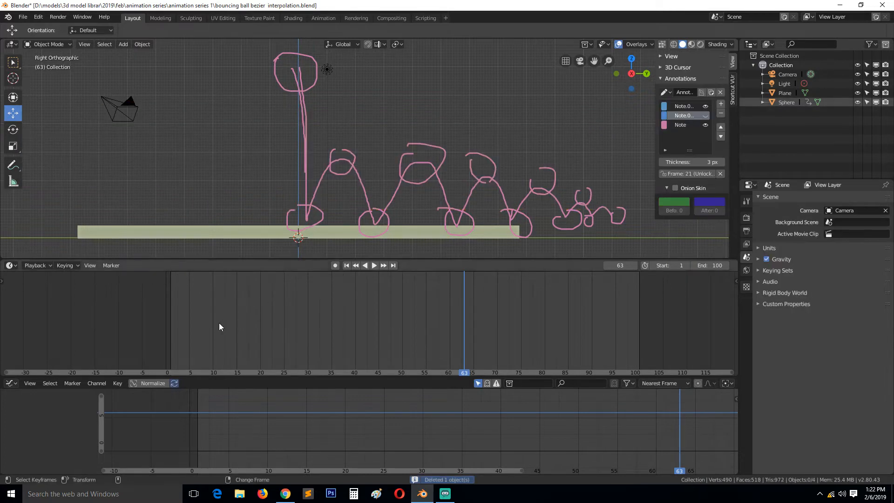
{"action": "key", "text": "shift+Left"}
{"action": "key", "text": "space"}
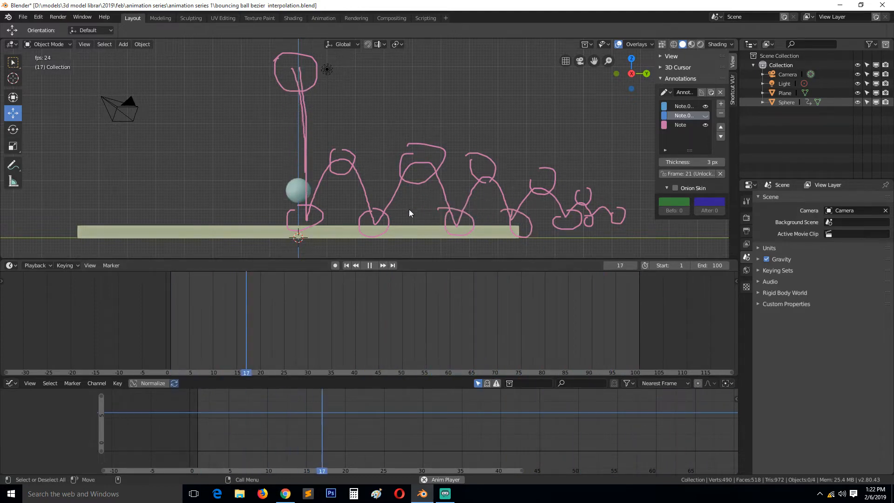
{"action": "key", "text": "space"}
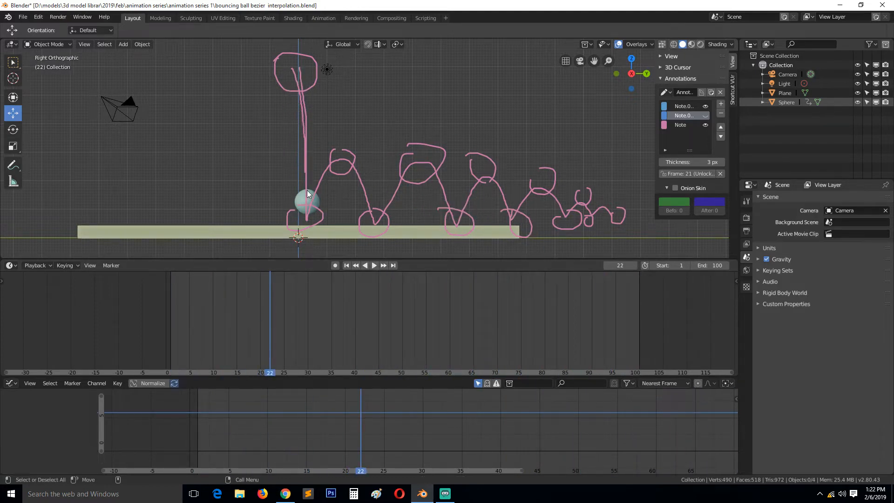
- Select the ball and set the interpolation mode of all its location keyframes to Bezier
{"action": "right_click", "coordinate": [306, 190]}
{"action": "key", "text": "Escape"}
{"action": "left_click", "coordinate": [299, 198]}
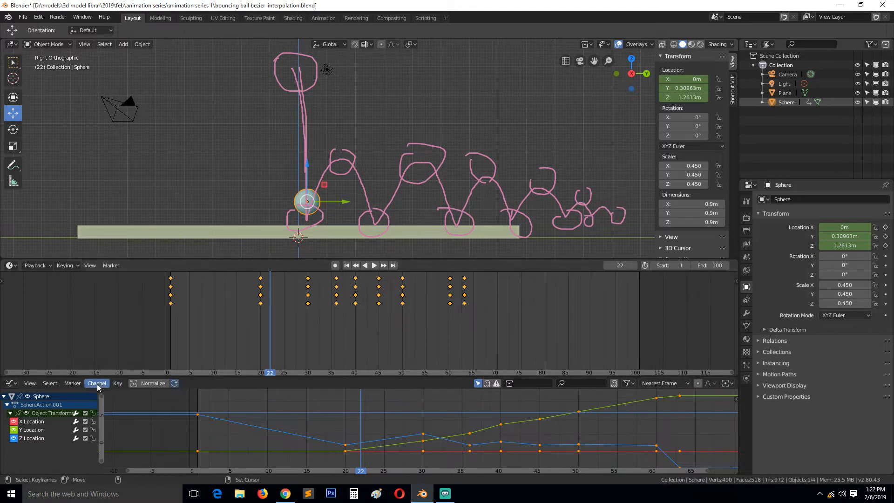
{"action": "left_click", "coordinate": [119, 383]}
{"action": "mouse_move", "coordinate": [164, 234]}
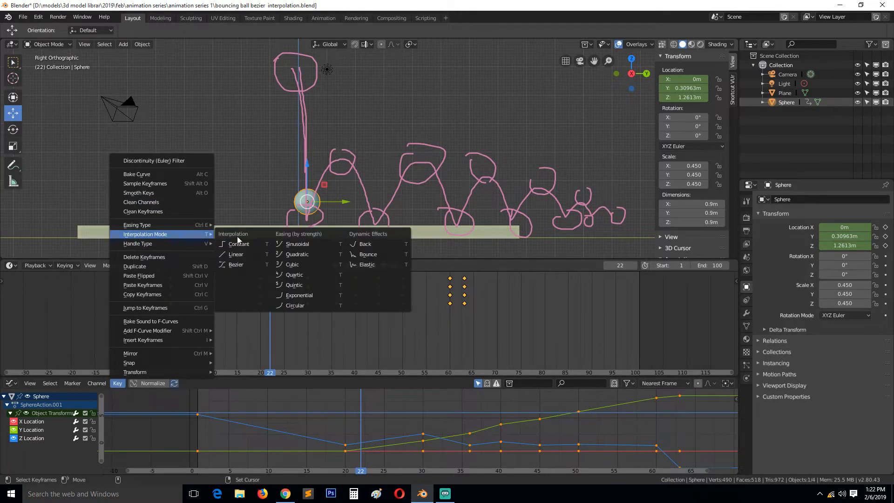
{"action": "left_click", "coordinate": [236, 263]}
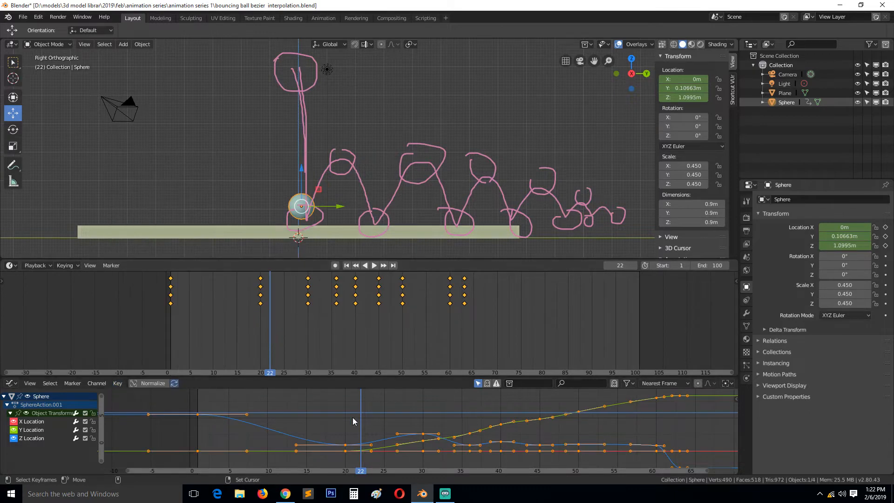
- Set the handle type of the ball's Z Location keyframe at frame 20 to Vector
{"action": "left_click", "coordinate": [223, 418]}
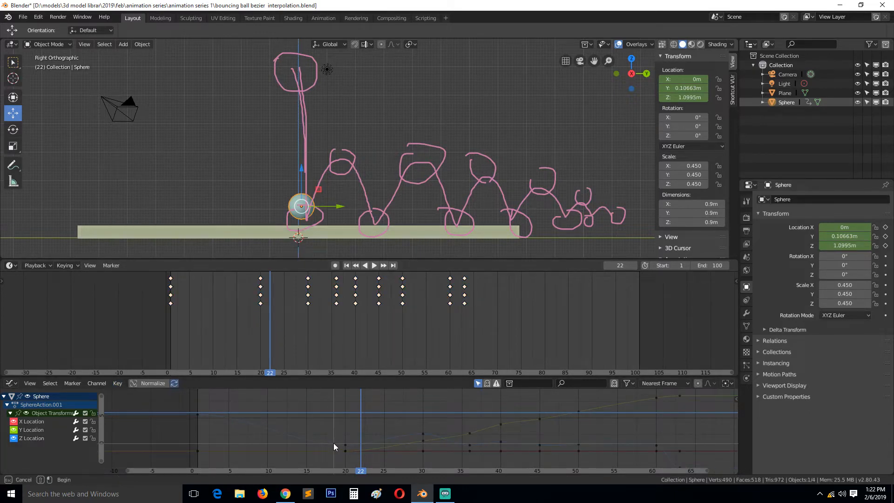
{"action": "left_click_drag", "start_coordinate": [327, 440], "coordinate": [355, 456]}
{"action": "right_click", "coordinate": [346, 445]}
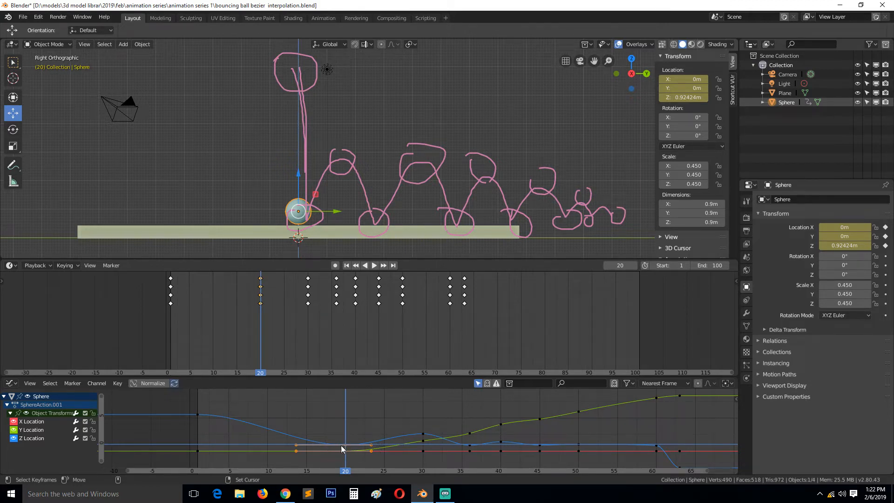
{"action": "left_click", "coordinate": [342, 445]}
{"action": "left_click", "coordinate": [118, 384]}
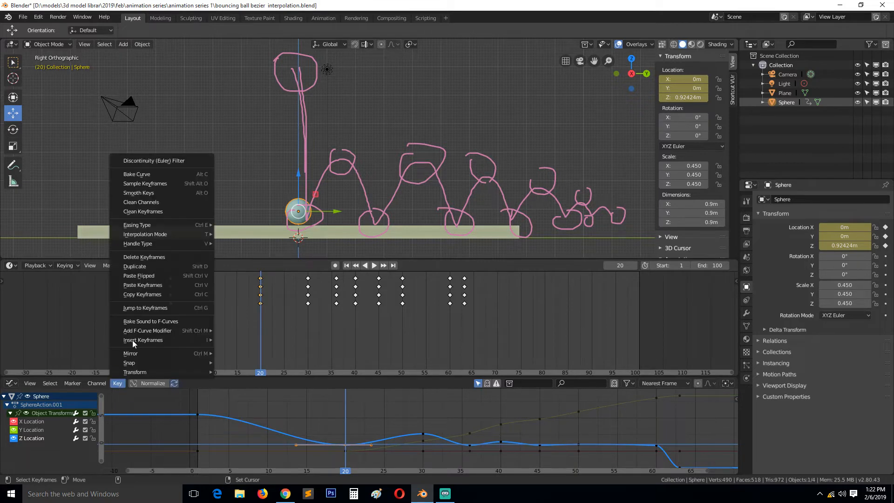
{"action": "mouse_move", "coordinate": [169, 243]}
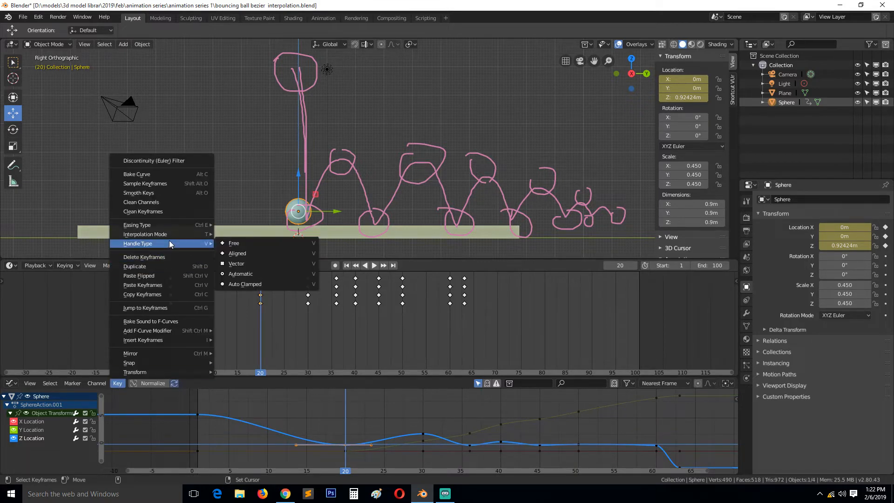
{"action": "left_click", "coordinate": [251, 264]}
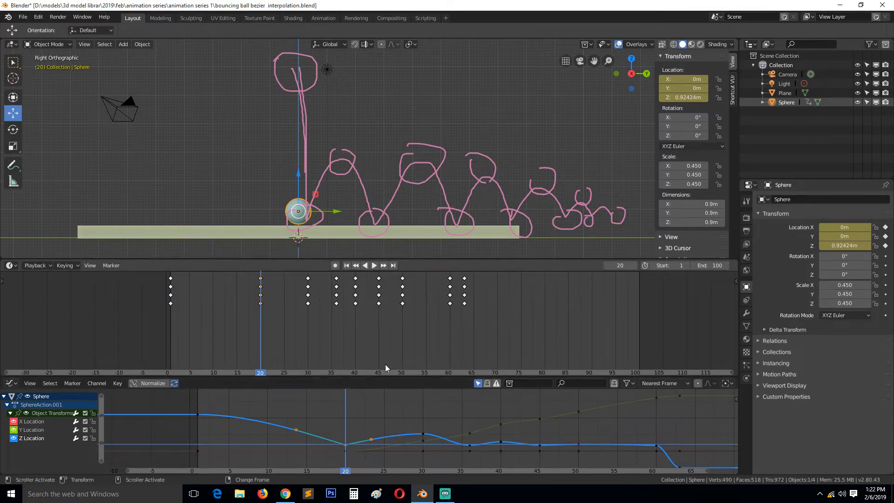
- Enlarge the graph editor and hide the X and Y Location curves so that only the Z Location curve shows
{"action": "left_click_drag", "start_coordinate": [396, 378], "coordinate": [410, 303]}
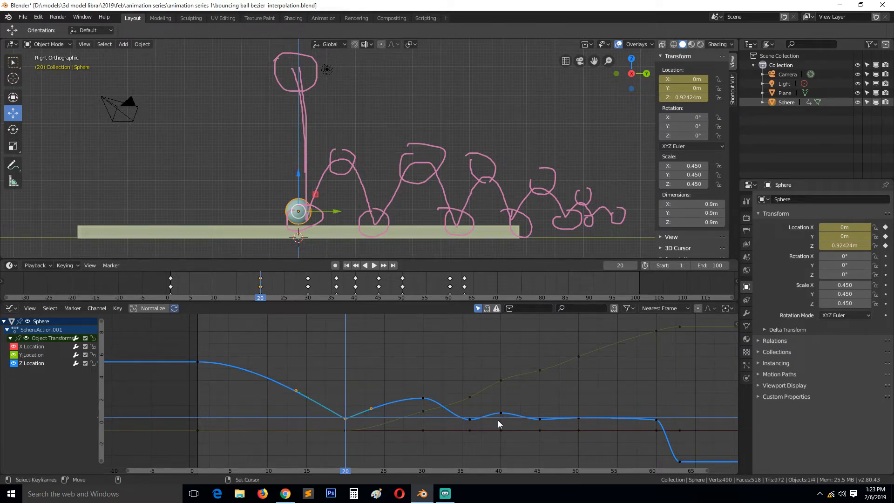
{"action": "scroll", "coordinate": [348, 388], "scroll_direction": "up", "scroll_amount": 1}
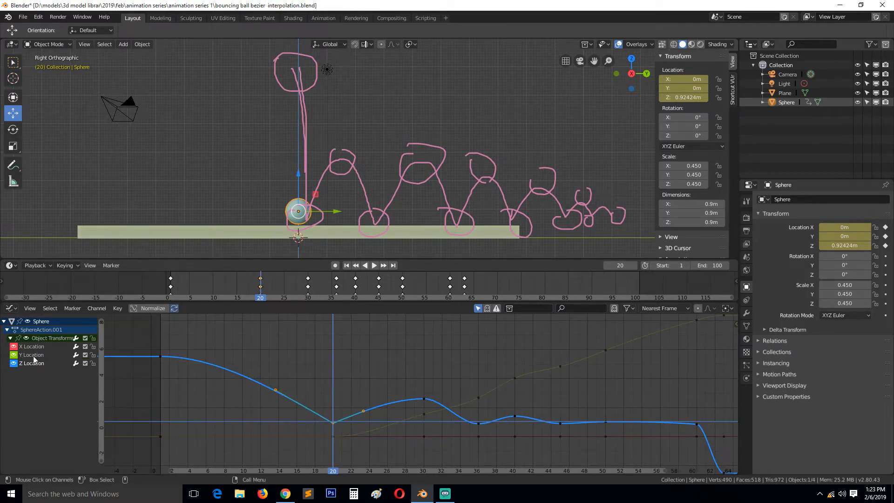
{"action": "left_click_drag", "start_coordinate": [16, 346], "coordinate": [15, 367]}
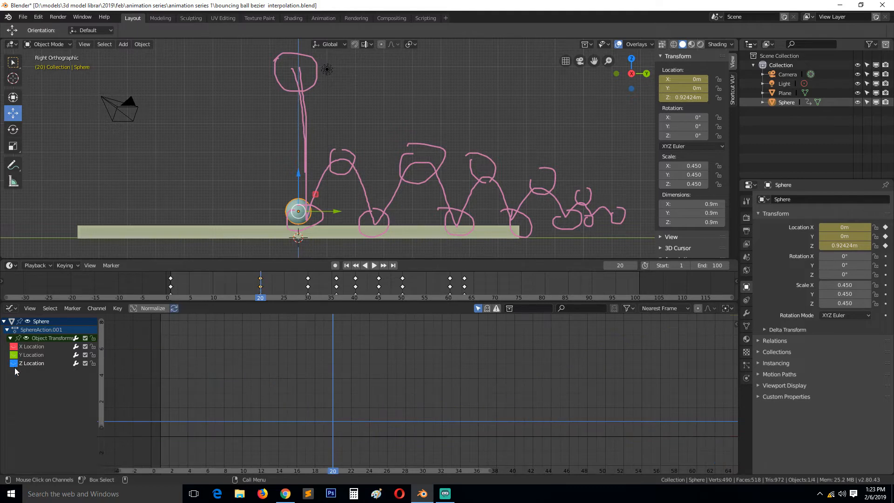
{"action": "left_click", "coordinate": [30, 347]}
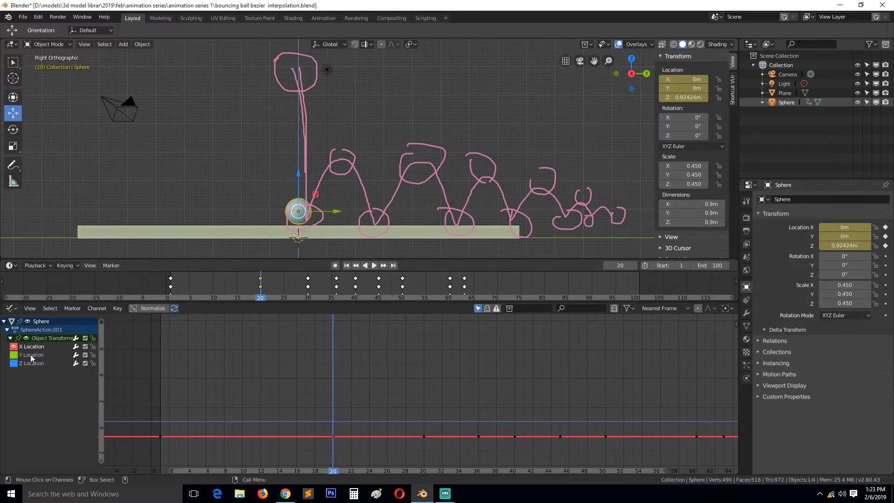
{"action": "left_click", "coordinate": [14, 347]}
{"action": "left_click", "coordinate": [14, 363]}
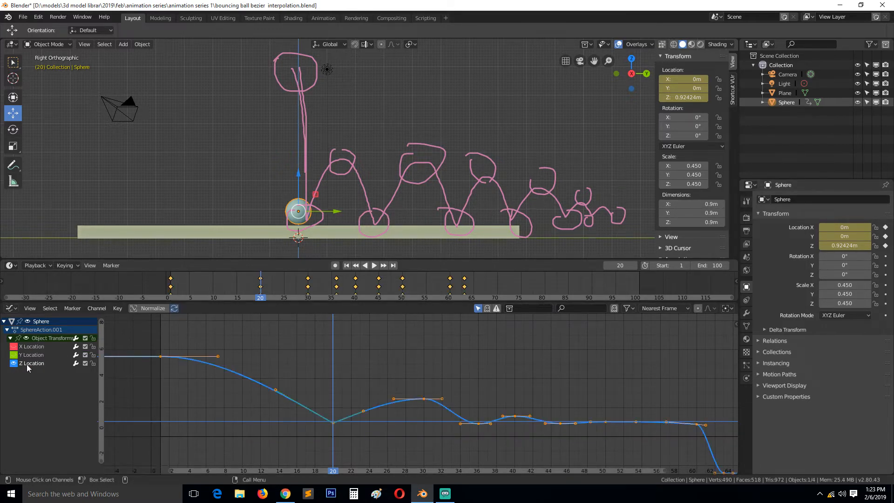
{"action": "key", "text": "Home"}
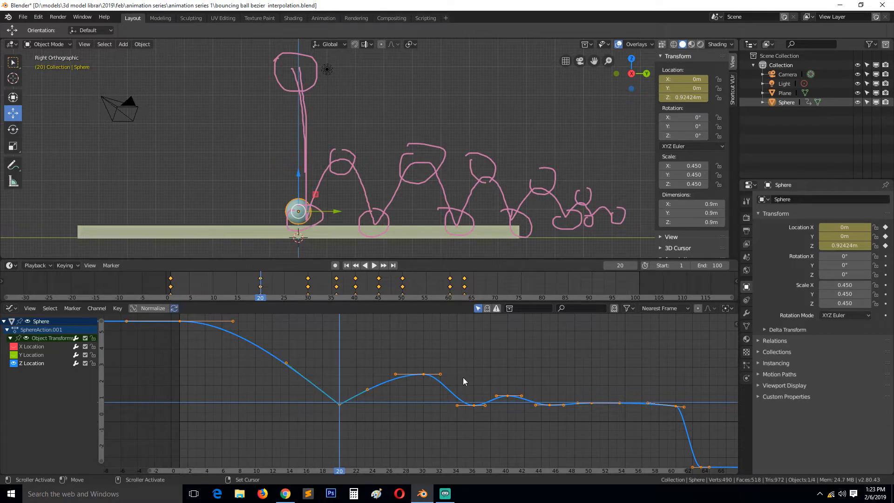
- Start the Shortcut VUr key display and frame the viewport on the ball and its sketched bounce path
{"action": "left_click", "coordinate": [733, 93]}
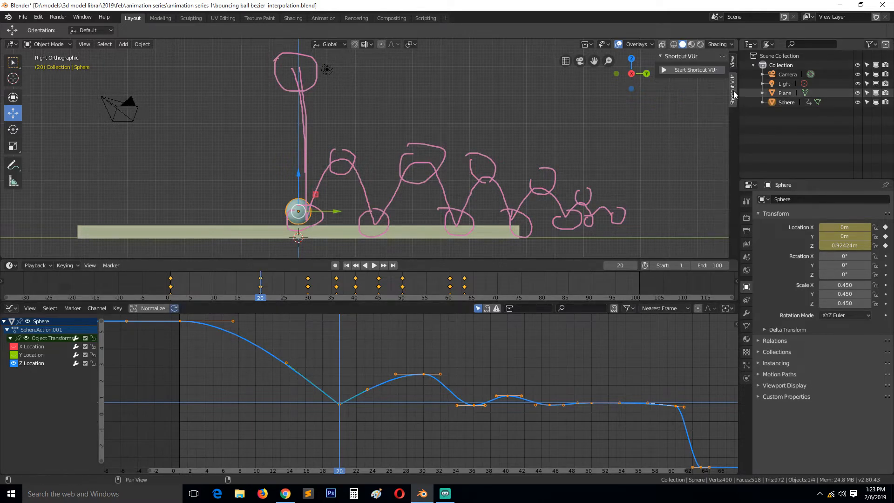
{"action": "left_click", "coordinate": [703, 71]}
{"action": "key", "text": "KP_Decimal"}
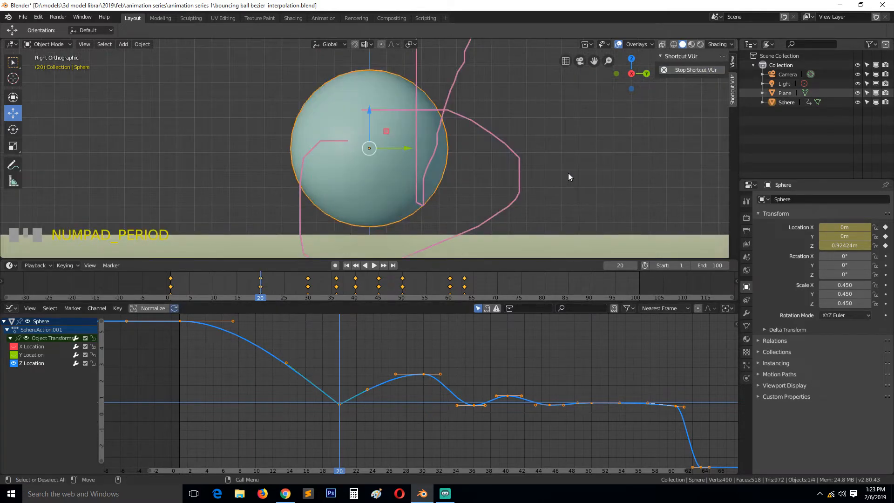
{"action": "scroll", "coordinate": [566, 174], "scroll_direction": "down", "scroll_amount": 8}
{"action": "middle_click_drag", "start_coordinate": [565, 174], "coordinate": [449, 220]}
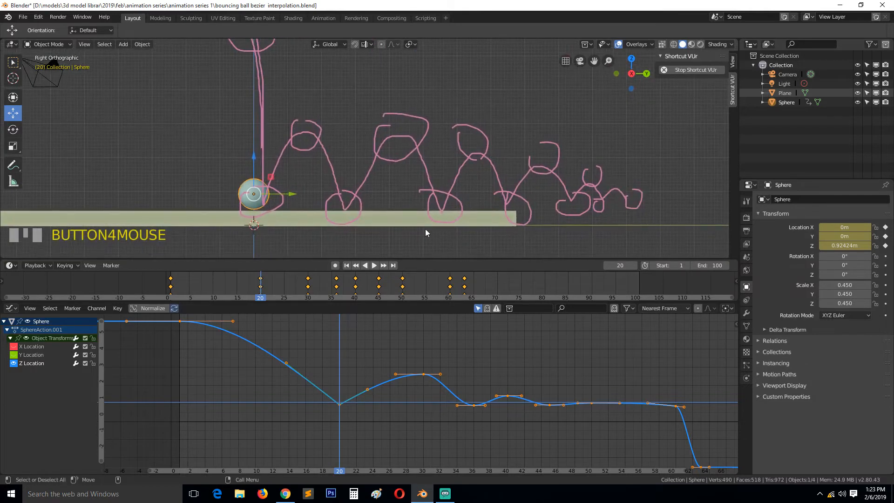
{"action": "key", "text": "KP_Decimal"}
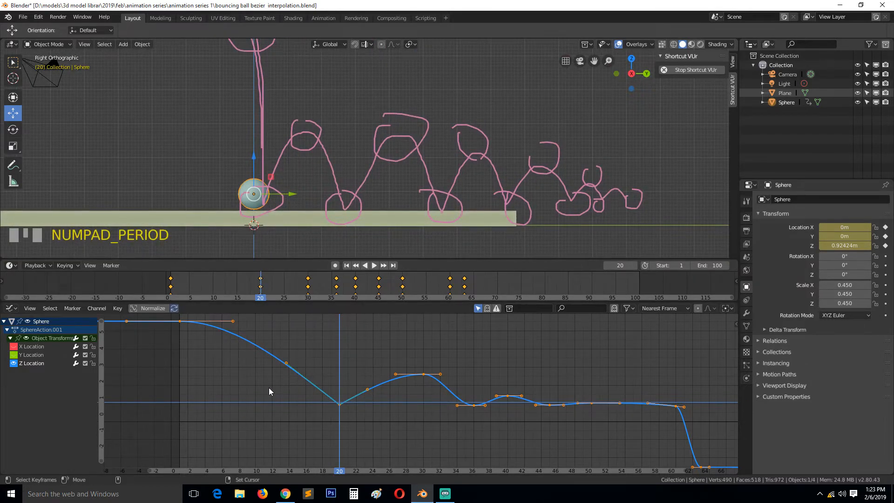
{"action": "middle_click", "coordinate": [460, 392]}
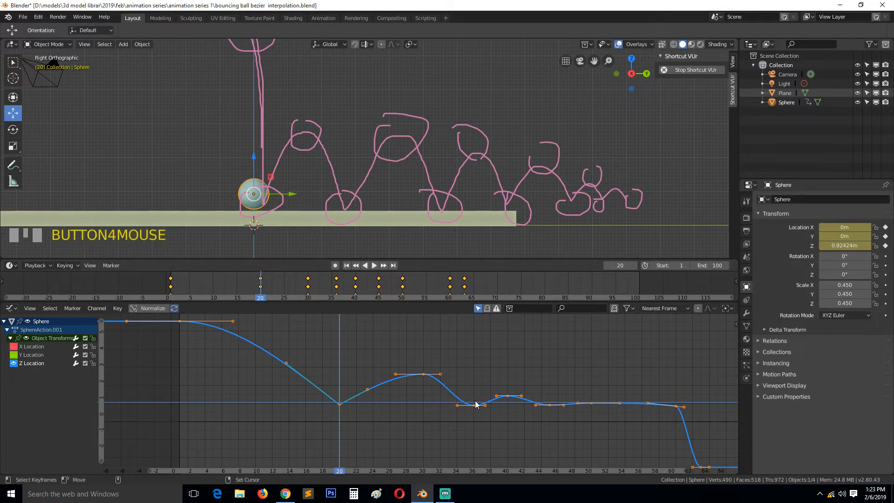
- Change the Z Location keyframe at the second ground contact, frame 36, to Vector handles
{"action": "left_click", "coordinate": [475, 404]}
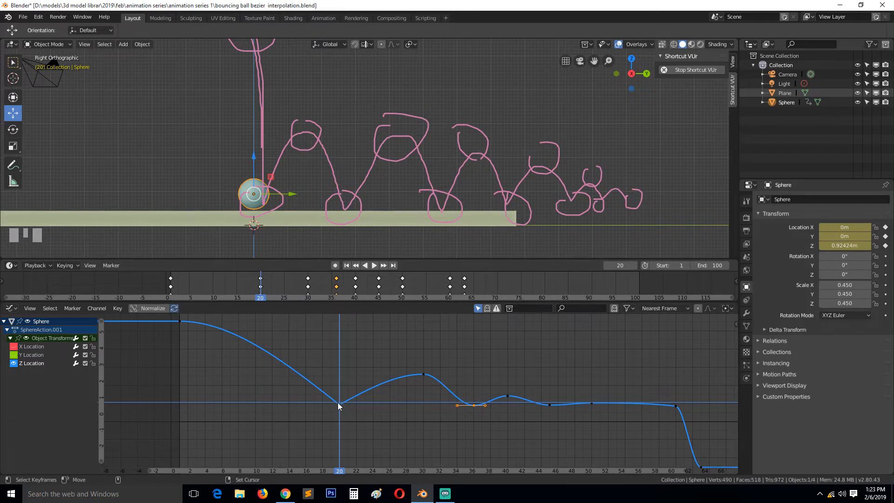
{"action": "key", "text": "v"}
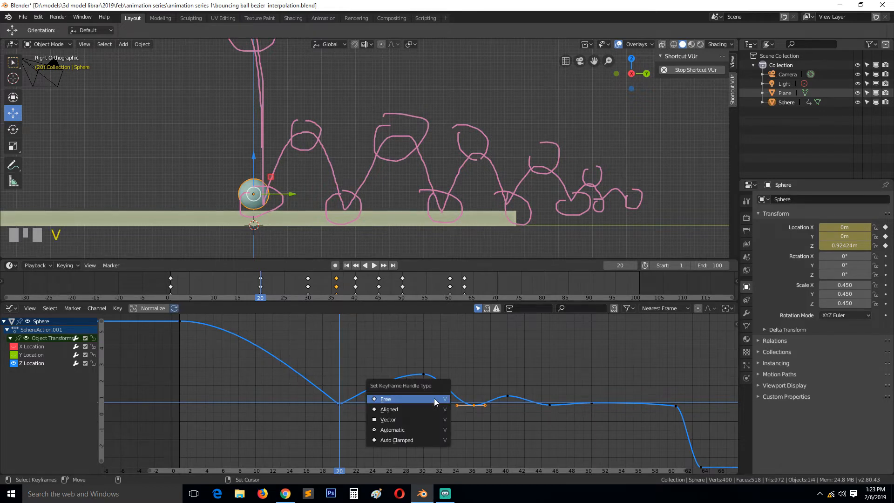
{"action": "left_click", "coordinate": [431, 417]}
- Give the Z Location keyframe at the third ground contact, frame 45, Vector handles
{"action": "left_click", "coordinate": [549, 409]}
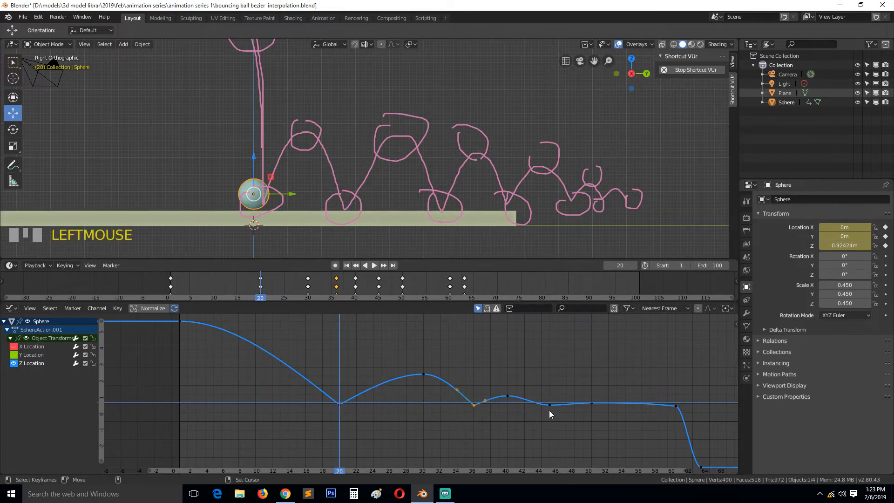
{"action": "left_click", "coordinate": [117, 309]}
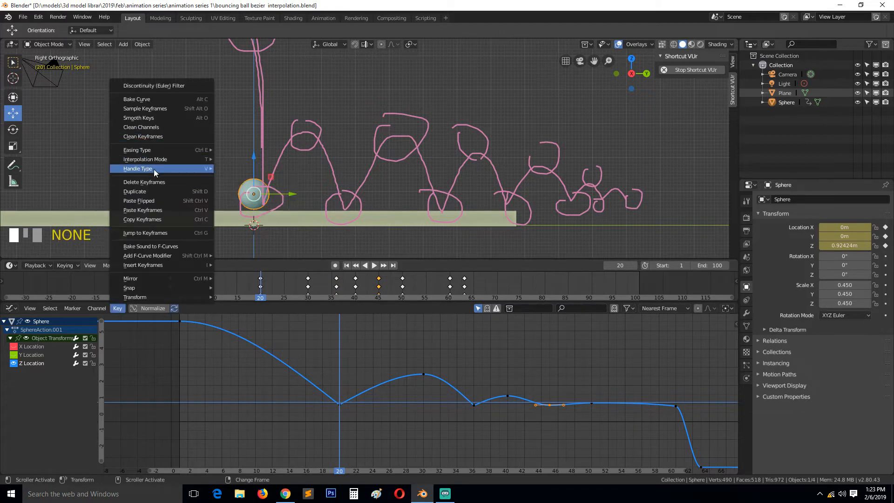
{"action": "mouse_move", "coordinate": [153, 168]}
{"action": "left_click", "coordinate": [248, 188]}
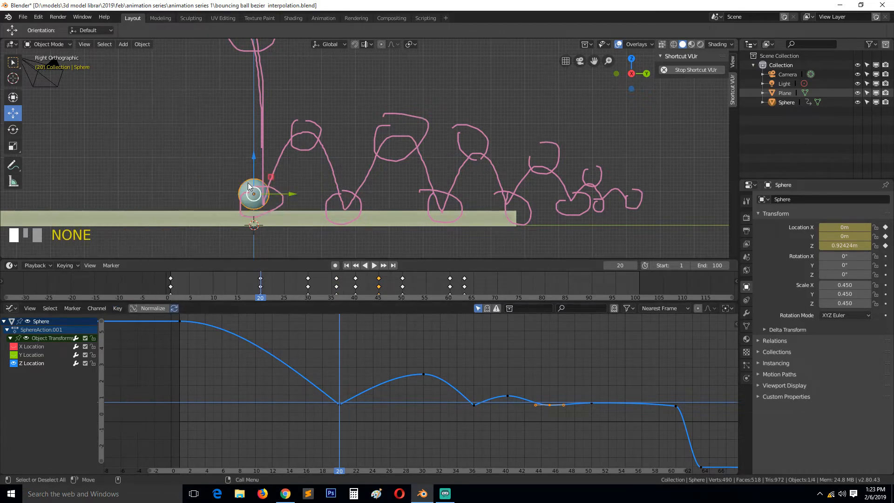
{"action": "key", "text": "v"}
{"action": "left_click", "coordinate": [490, 386]}
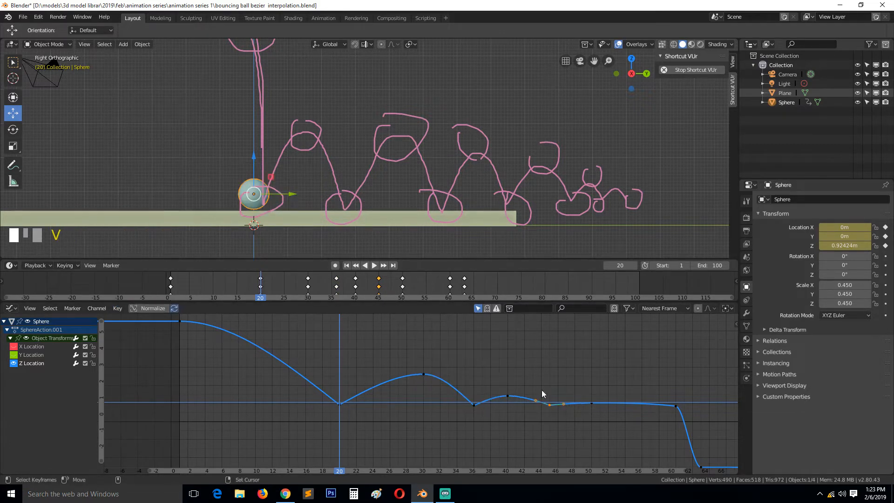
- Apply the Vector handle type to the Z Location keyframe at about frame 60, before the final drop
{"action": "left_click", "coordinate": [673, 408]}
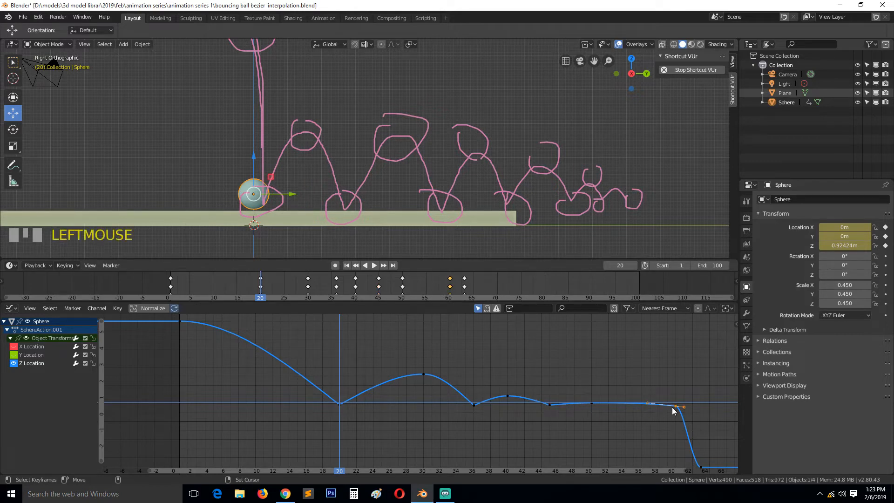
{"action": "key", "text": "v"}
{"action": "left_click", "coordinate": [672, 407]}
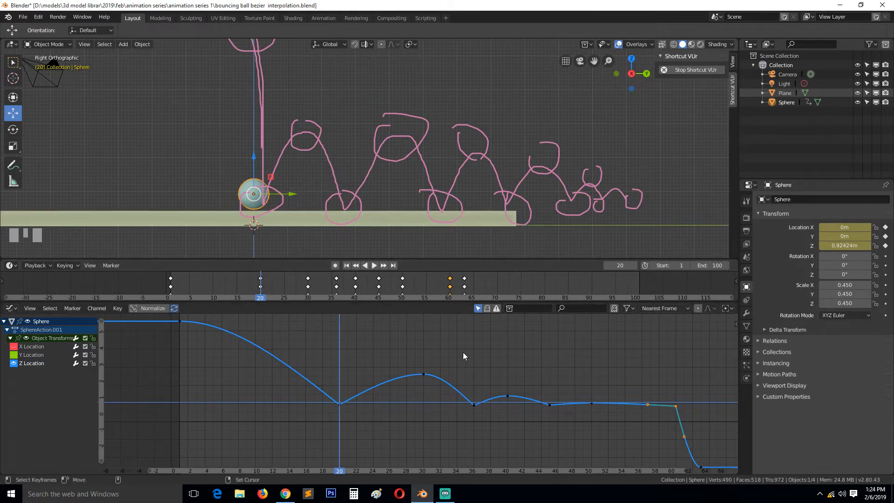
- Play the ball animation from frame 1 to examine the bounce with sharp ground contacts
{"action": "left_click", "coordinate": [348, 265]}
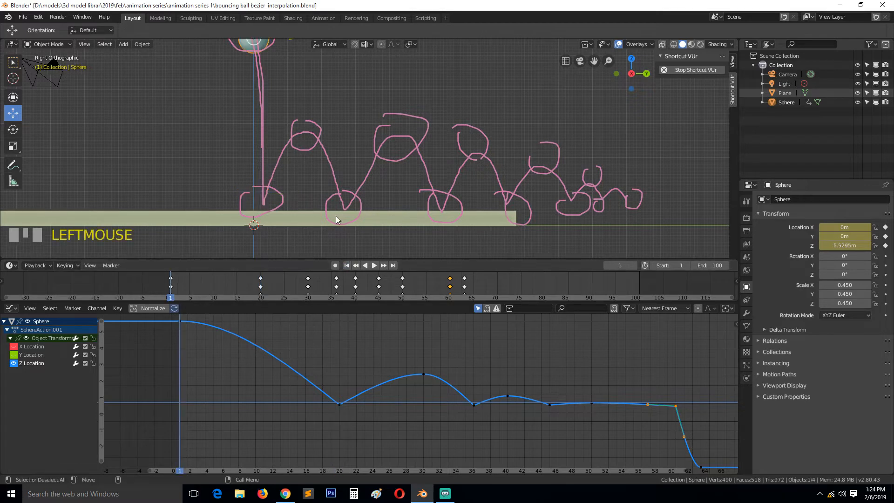
{"action": "key", "text": "space"}
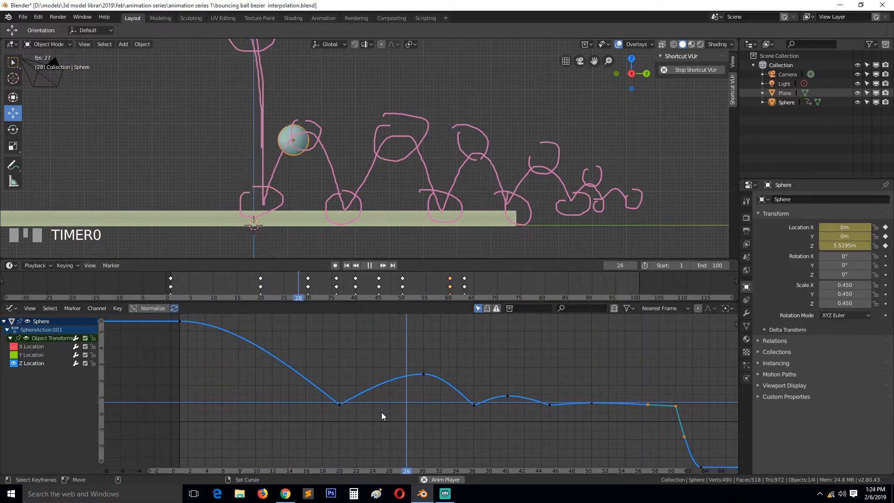
{"action": "scroll", "coordinate": [474, 411], "scroll_direction": "down", "scroll_amount": 2}
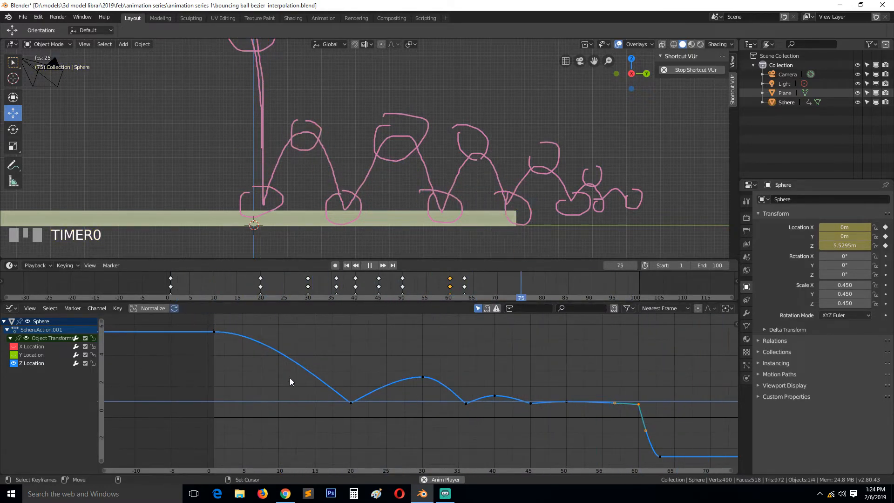
- Stop playback and examine the Z Location curve up close at the ground-contact keyframes from frame 20 onward
{"action": "left_click_drag", "start_coordinate": [249, 366], "coordinate": [649, 435]}
{"action": "key", "text": "space"}
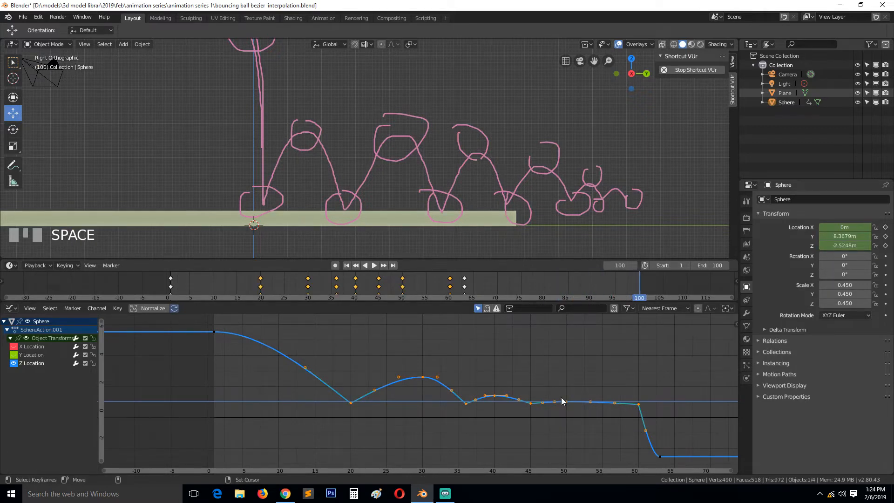
{"action": "key", "text": "KP_Decimal"}
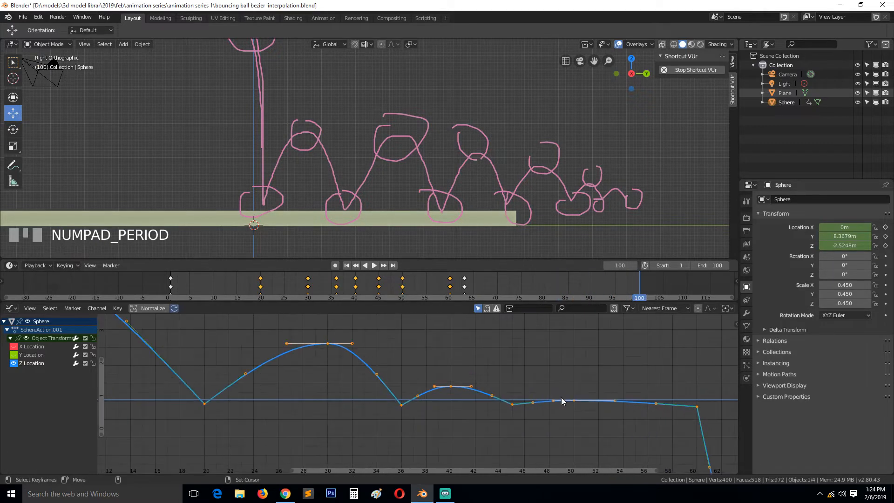
{"action": "left_click", "coordinate": [519, 409]}
{"action": "left_click", "coordinate": [205, 404]}
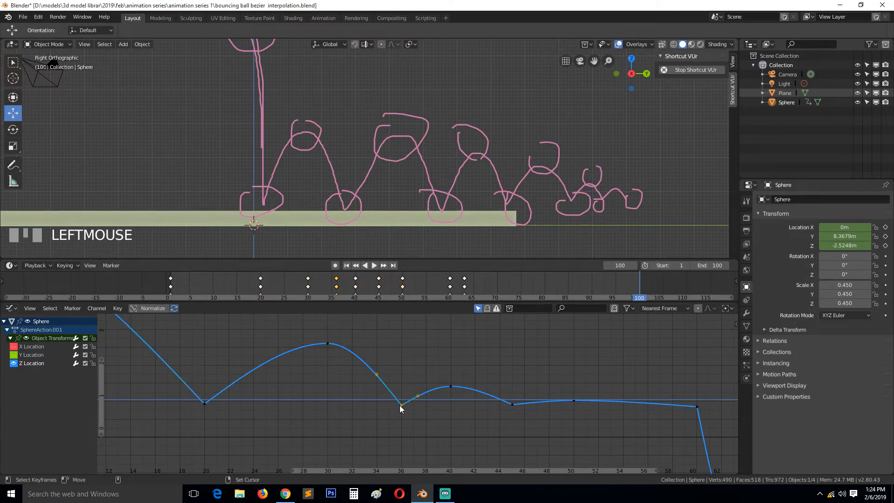
{"action": "left_click", "coordinate": [512, 404]}
{"action": "scroll", "coordinate": [424, 254], "scroll_direction": "up", "scroll_amount": 3}
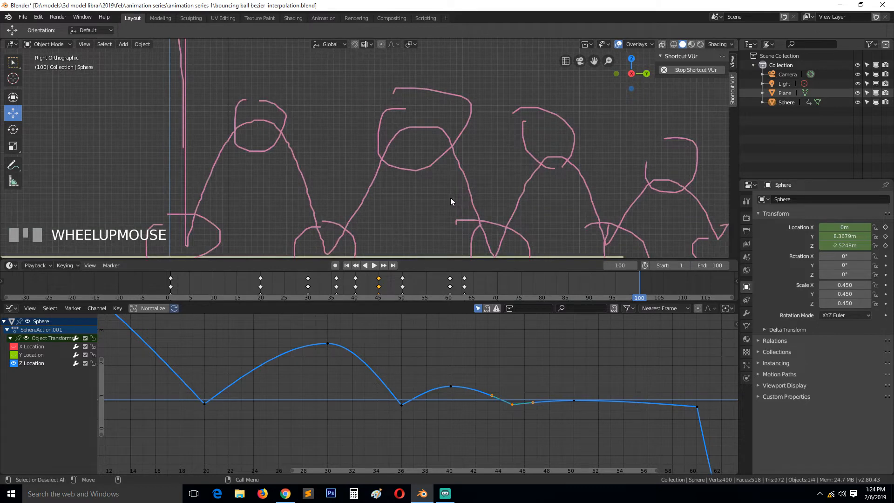
{"action": "key", "text": "grave"}
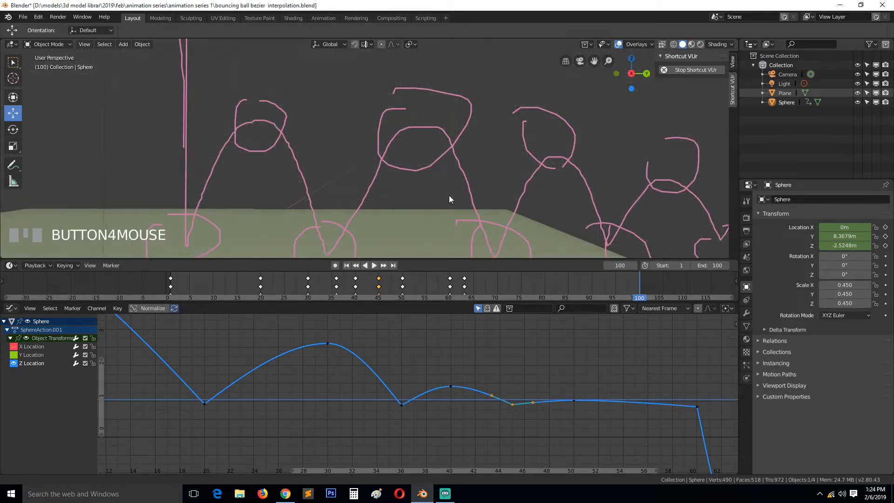
- View the scene orthographically from the right side and examine the Z Location ground-contact keyframes at frames 20 and 36
{"action": "middle_click_drag", "start_coordinate": [449, 195], "coordinate": [544, 140], "text": "shift"}
{"action": "key", "text": "KP_1"}
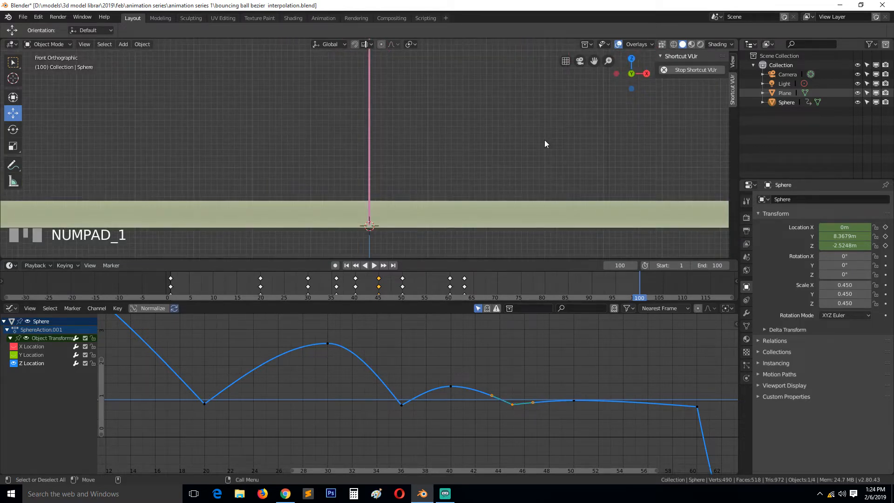
{"action": "key", "text": "KP_3"}
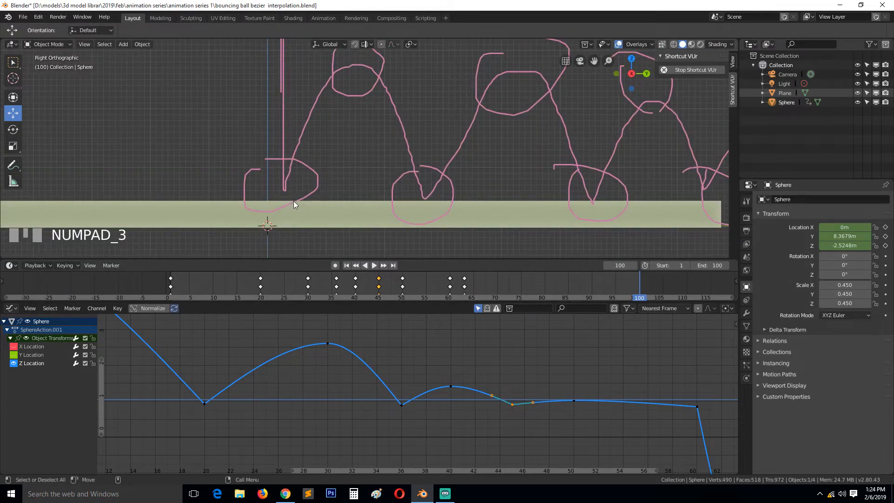
{"action": "left_click", "coordinate": [204, 404]}
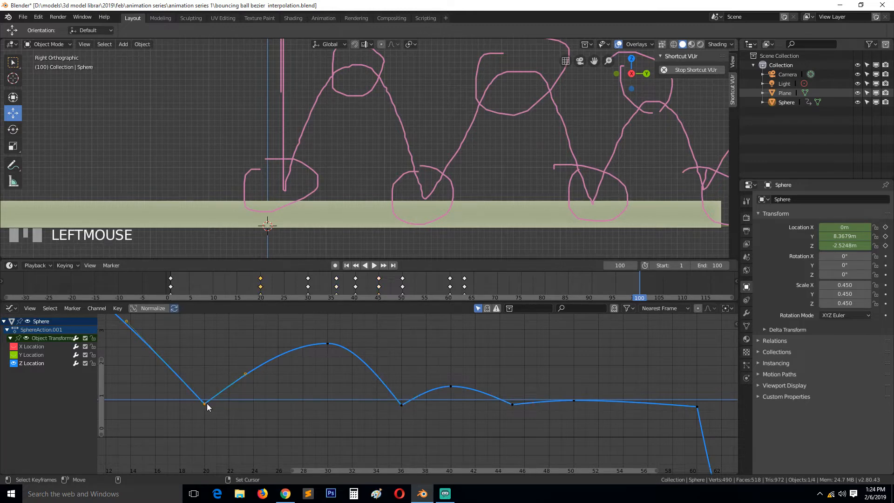
{"action": "left_click", "coordinate": [402, 405], "text": "shift"}
{"action": "left_click", "coordinate": [401, 404]}
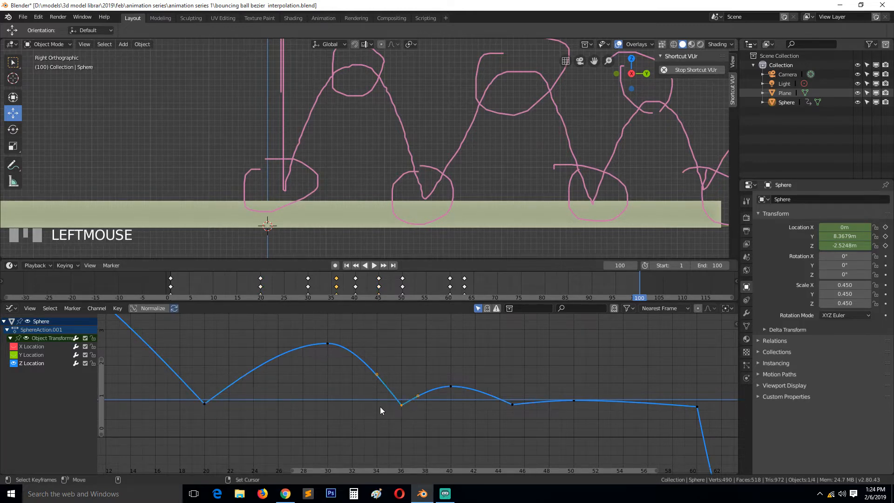
- In wireframe display, lower the Z Location keyframe at frame 20 to about 0.9 m so the ball meets the ground
{"action": "left_click", "coordinate": [205, 405]}
{"action": "right_click", "coordinate": [203, 373]}
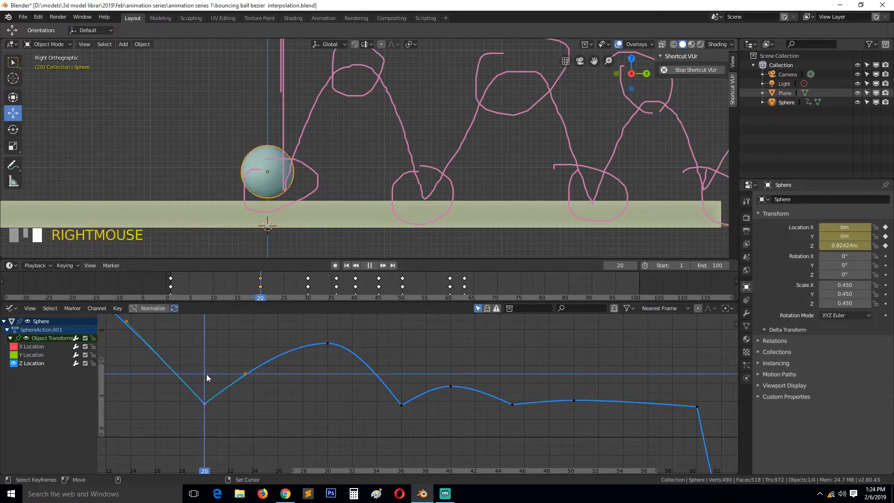
{"action": "mouse_move", "coordinate": [210, 374]}
{"action": "right_mouse_down"}
{"action": "mouse_move", "coordinate": [225, 373]}
{"action": "mouse_move", "coordinate": [192, 377]}
{"action": "mouse_move", "coordinate": [242, 380]}
{"action": "mouse_move", "coordinate": [203, 382]}
{"action": "right_mouse_up"}
{"action": "key", "text": "z"}
{"action": "left_click", "coordinate": [287, 170]}
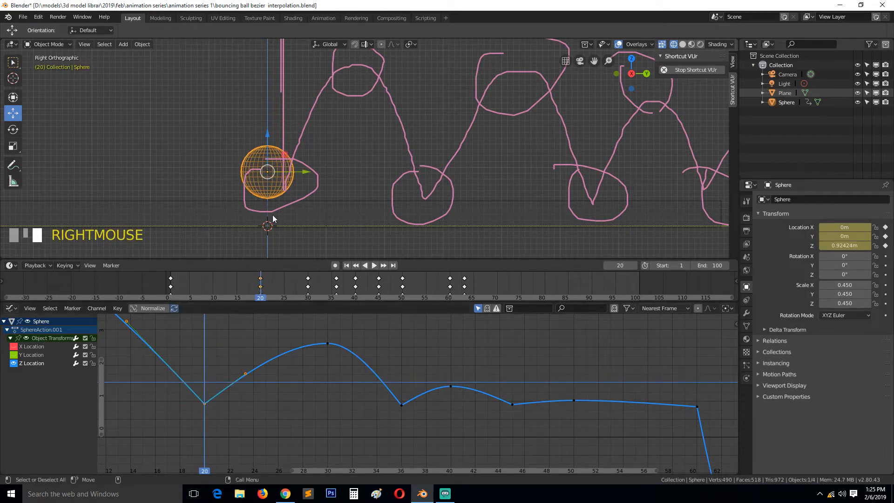
{"action": "left_click", "coordinate": [202, 408]}
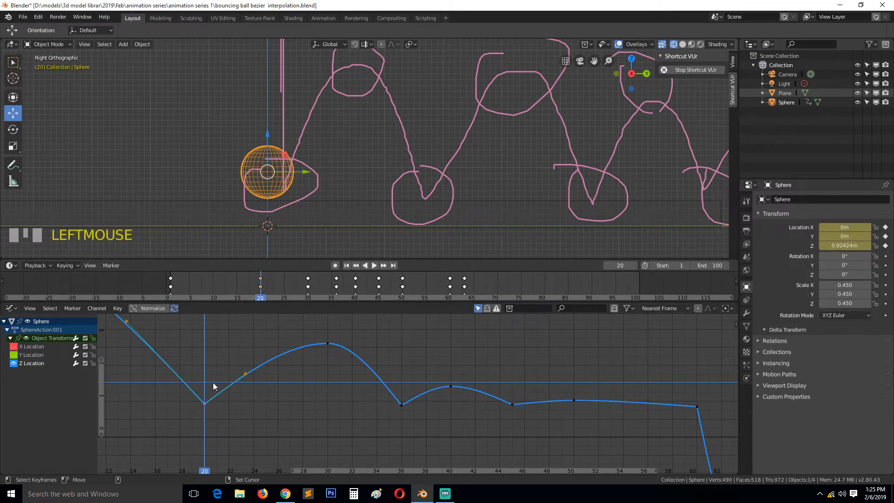
{"action": "key", "text": "g"}
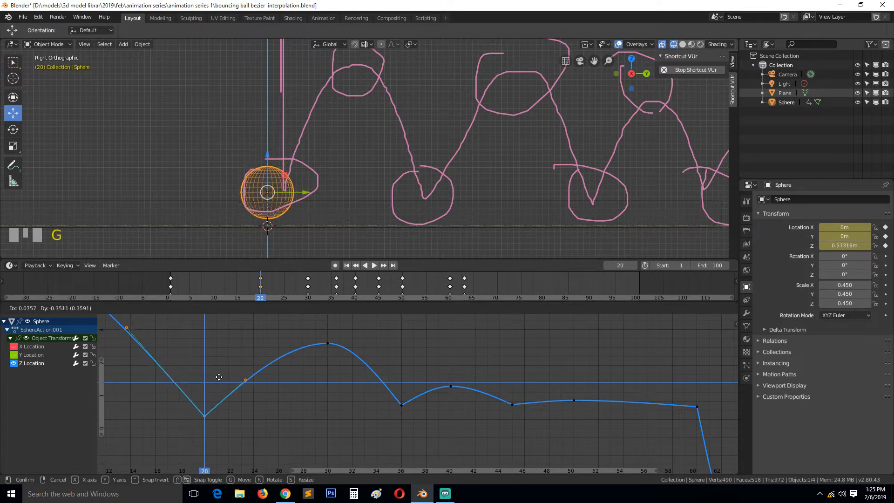
{"action": "left_click", "coordinate": [221, 365]}
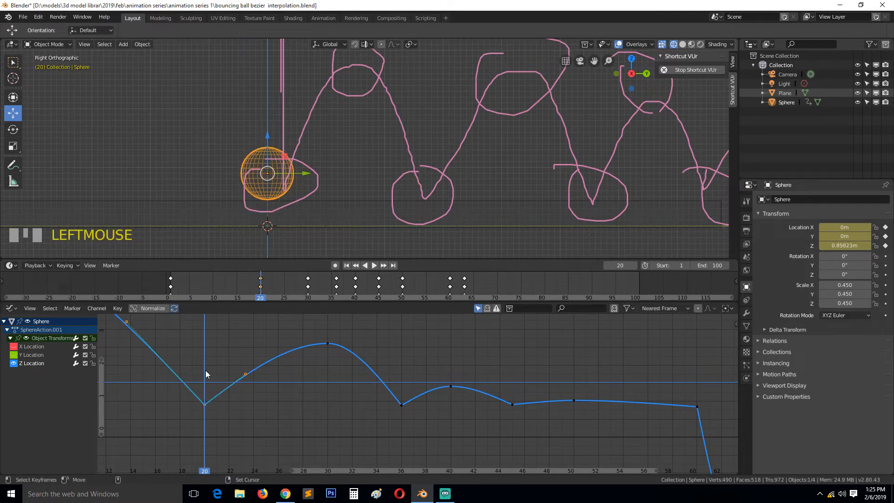
- Lower the Z Location keyframe at frame 45 vertically to about 0.87 m so the ball meets the ground
{"action": "right_click_drag", "start_coordinate": [206, 370], "coordinate": [517, 401]}
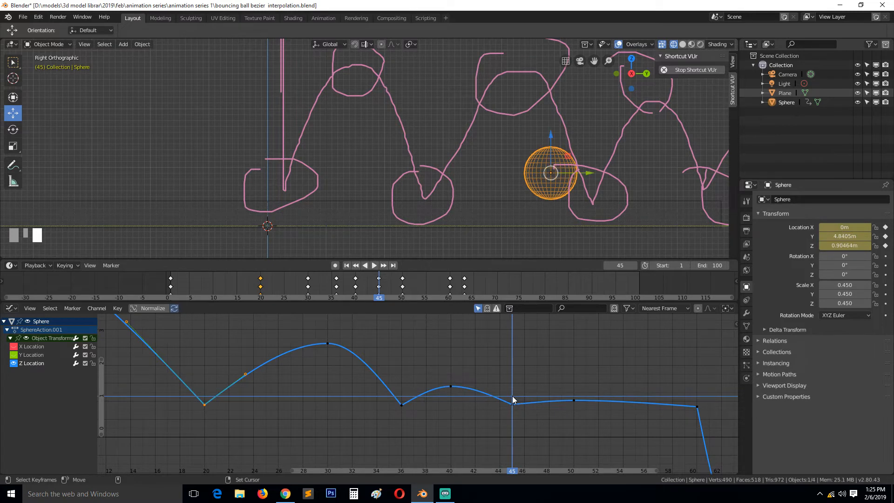
{"action": "left_click", "coordinate": [515, 405]}
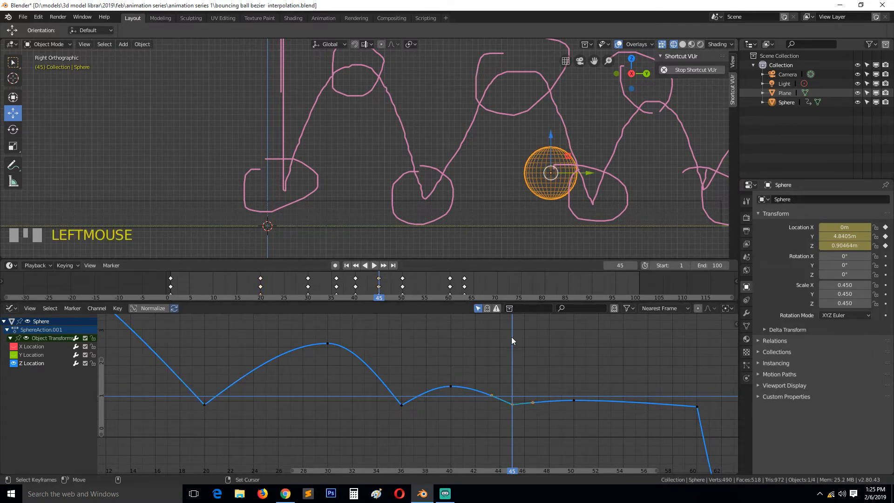
{"action": "key", "text": "g"}
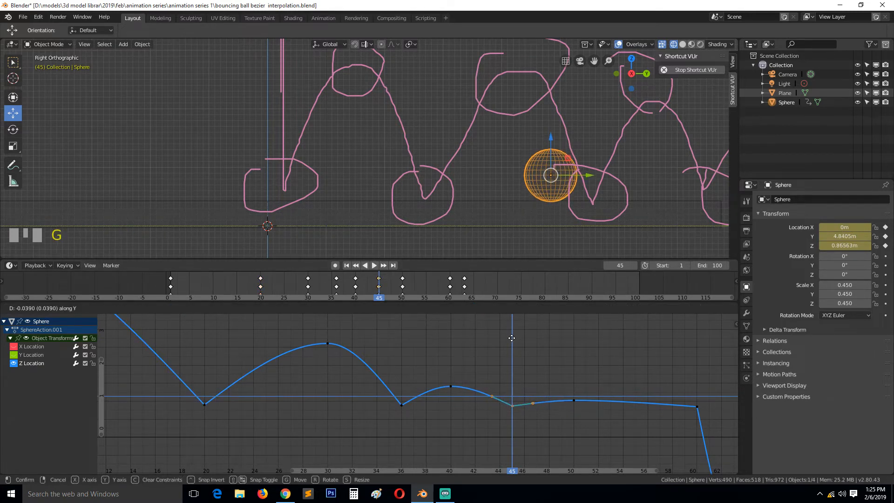
{"action": "left_click", "coordinate": [511, 338]}
- Examine the ball's height at the frame 60 contact and scrub back to frame 13
{"action": "right_click_drag", "start_coordinate": [523, 368], "coordinate": [691, 377]}
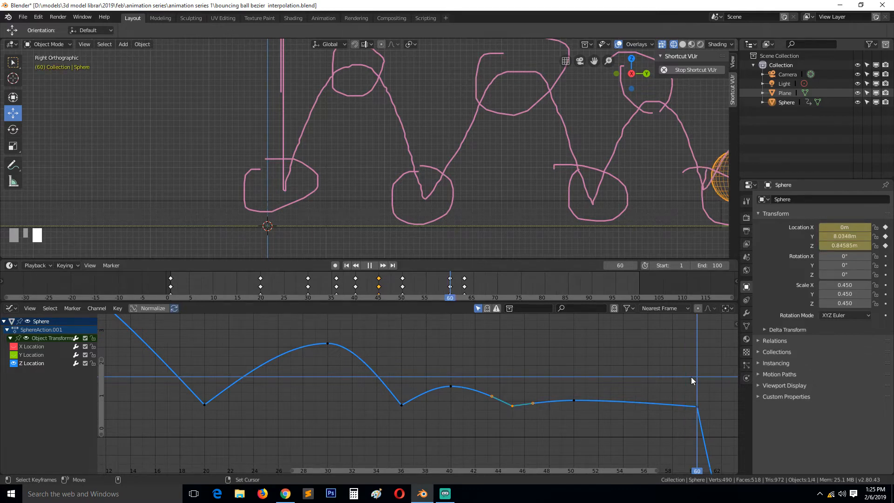
{"action": "scroll", "coordinate": [691, 380], "scroll_direction": "down", "scroll_amount": 1}
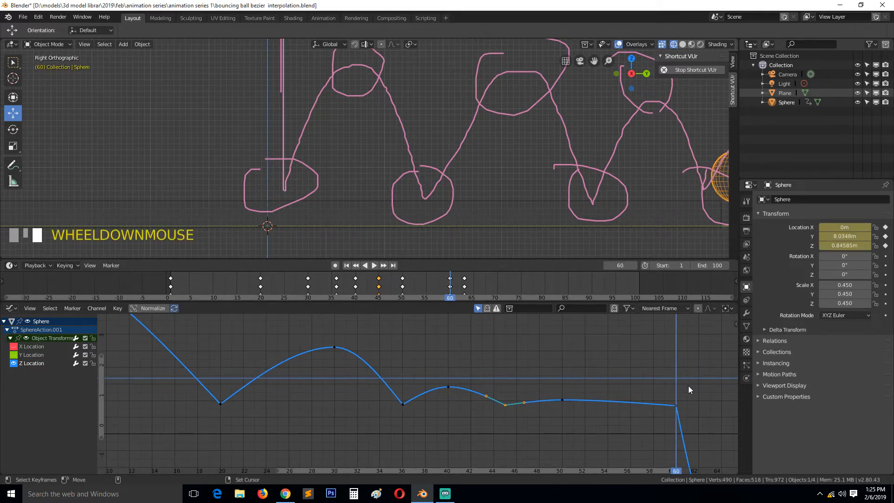
{"action": "key", "text": "g"}
{"action": "right_click", "coordinate": [689, 386]}
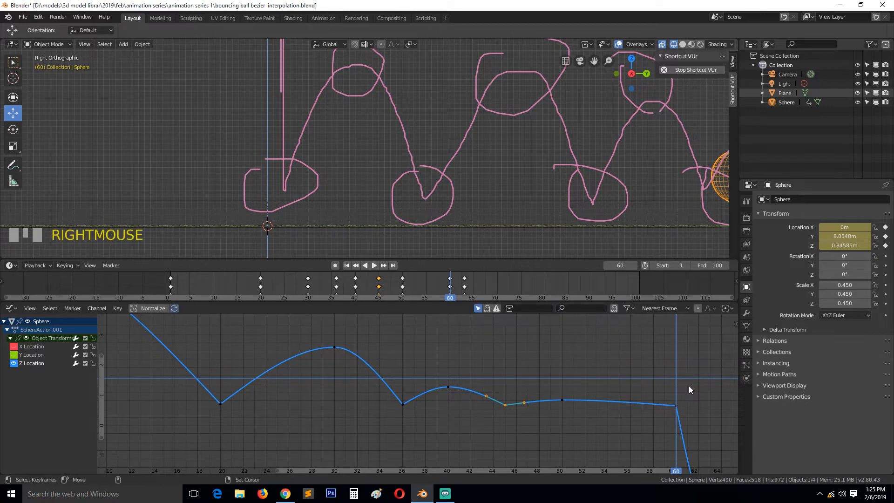
{"action": "right_click_drag", "start_coordinate": [669, 383], "coordinate": [141, 377]}
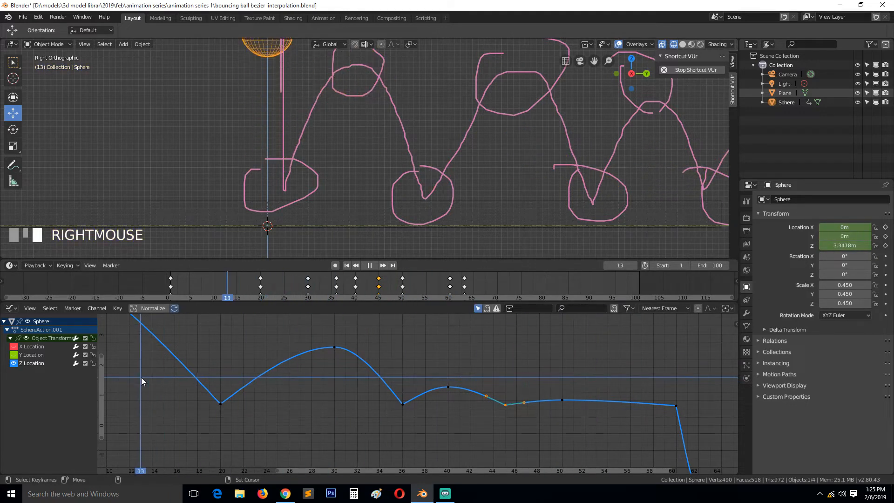
- Return the viewport to solid shading and play the bounce animation with nothing selected
{"action": "key", "text": "space"}
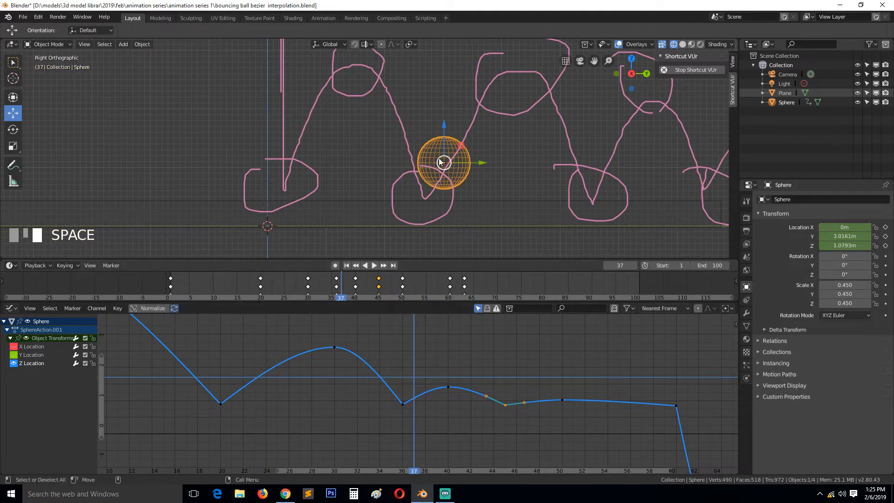
{"action": "key", "text": "shift+z"}
{"action": "scroll", "coordinate": [543, 156], "scroll_direction": "down", "scroll_amount": 3}
{"action": "key", "text": "alt+a"}
{"action": "key", "text": "space"}
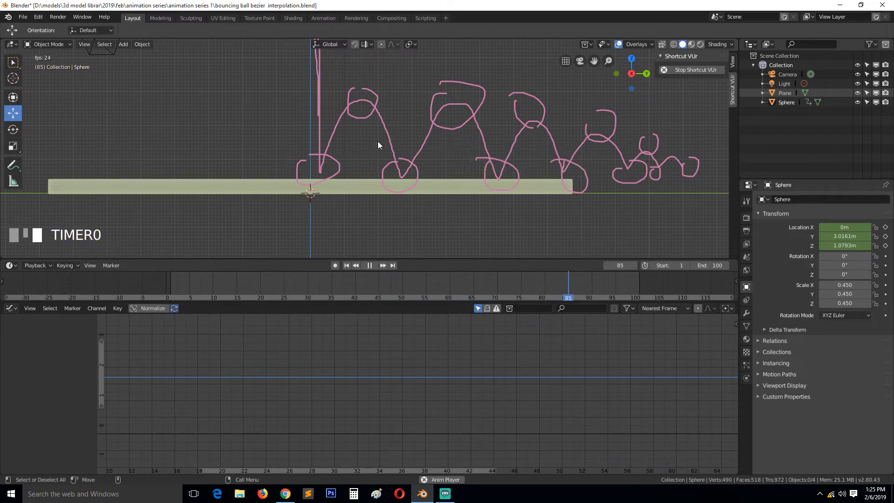
{"action": "key", "text": "space"}
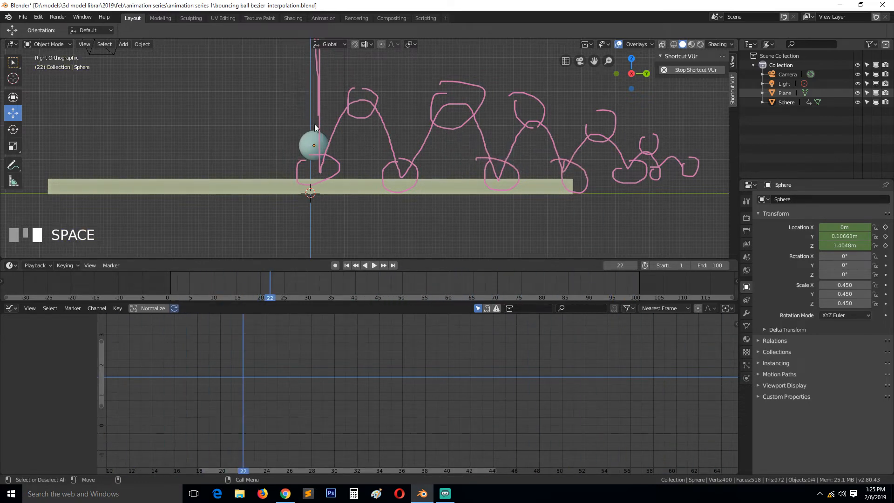
- Replay the ball's first fall and bounce from the start of the animation, and select the ball again
{"action": "right_click_drag", "start_coordinate": [161, 334], "coordinate": [121, 330]}
{"action": "right_click", "coordinate": [161, 272]}
{"action": "key", "text": "space"}
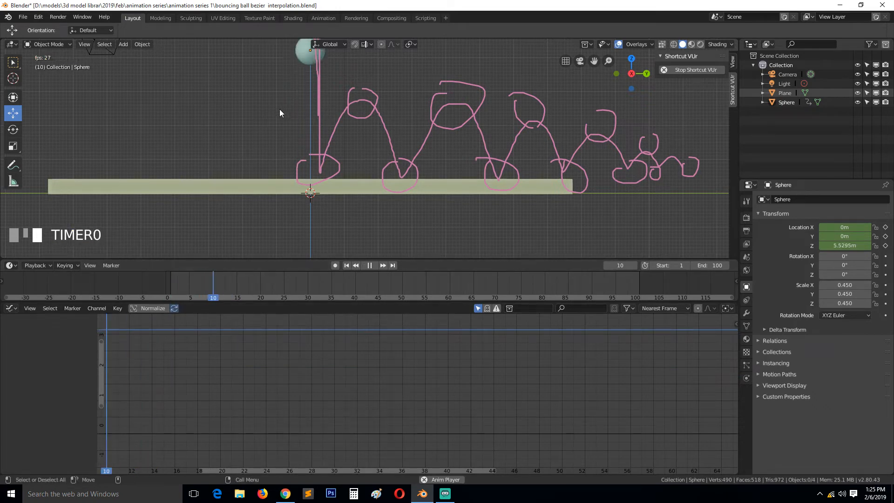
{"action": "key", "text": "space"}
{"action": "left_click", "coordinate": [368, 117]}
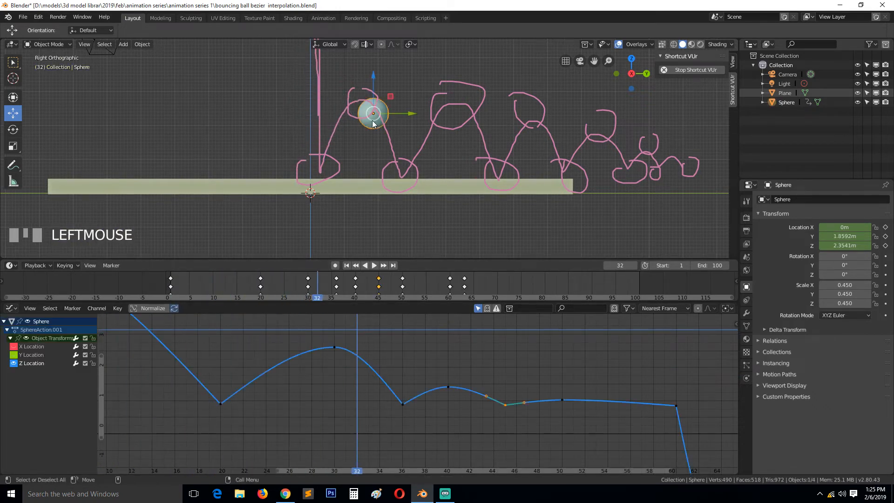
- Go to frame 20 and select the incoming handle of its Z Location keyframe
{"action": "scroll", "coordinate": [277, 355], "scroll_direction": "down", "scroll_amount": 5}
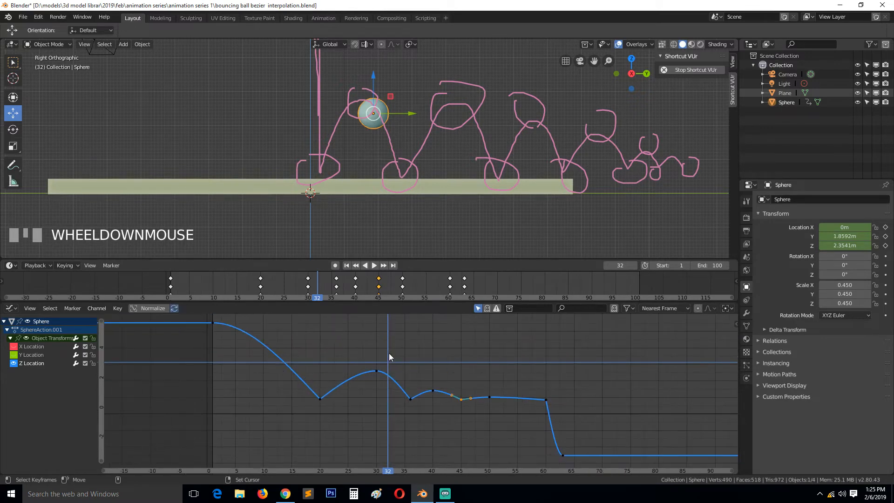
{"action": "scroll", "coordinate": [345, 361], "scroll_direction": "up", "scroll_amount": 1}
{"action": "right_click", "coordinate": [302, 399]}
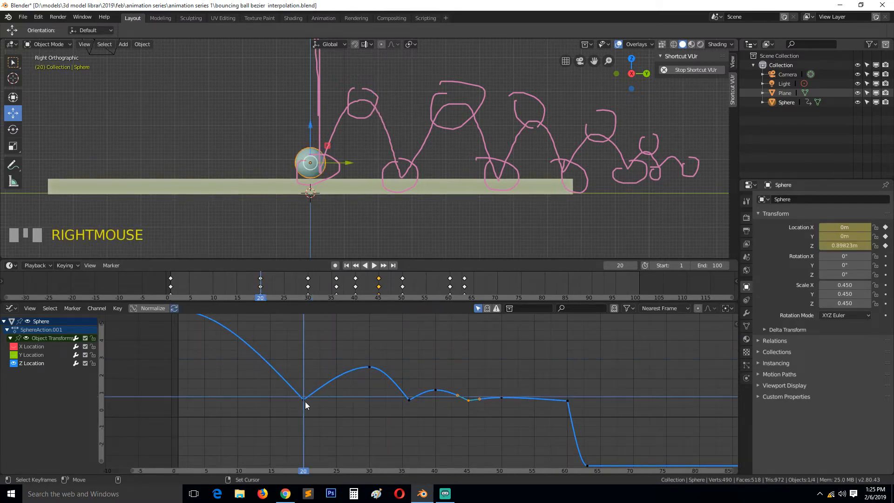
{"action": "left_click", "coordinate": [304, 399]}
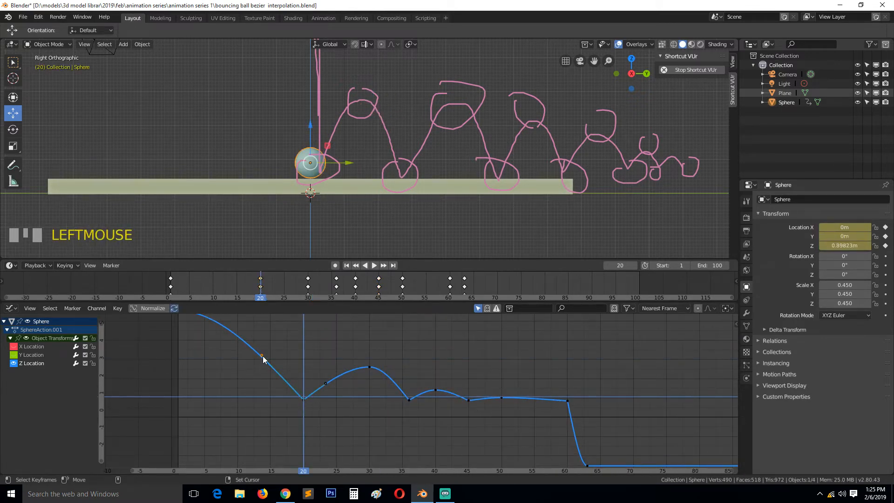
- Set the animation's end frame to 23 and loop playback over the ball's first fall
{"action": "right_click_drag", "start_coordinate": [166, 285], "coordinate": [277, 283]}
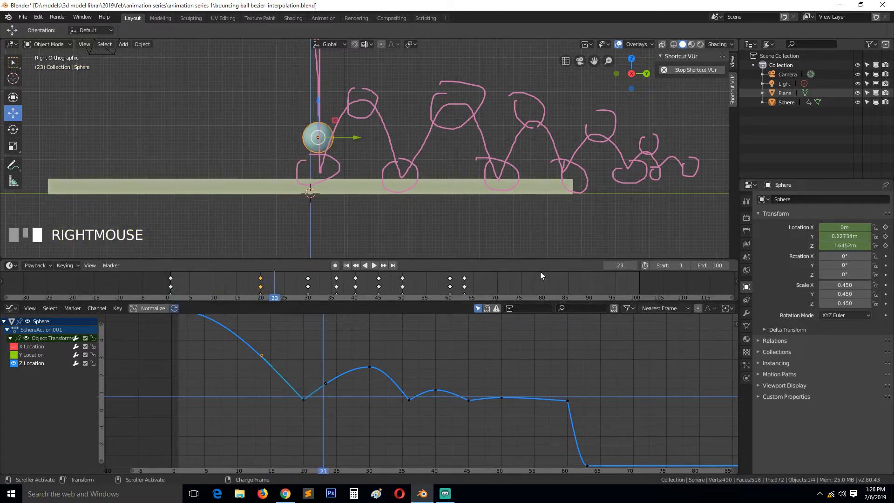
{"action": "left_click", "coordinate": [709, 266]}
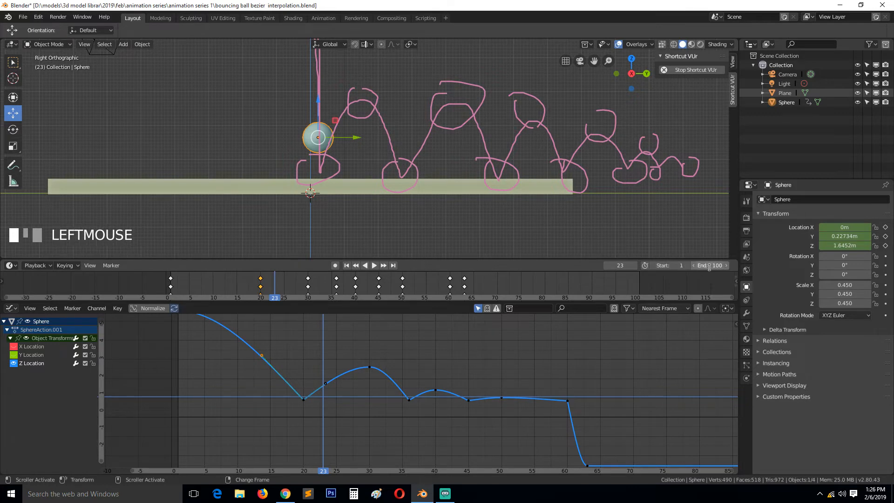
{"action": "type", "text": "23"}
{"action": "key", "text": "space"}
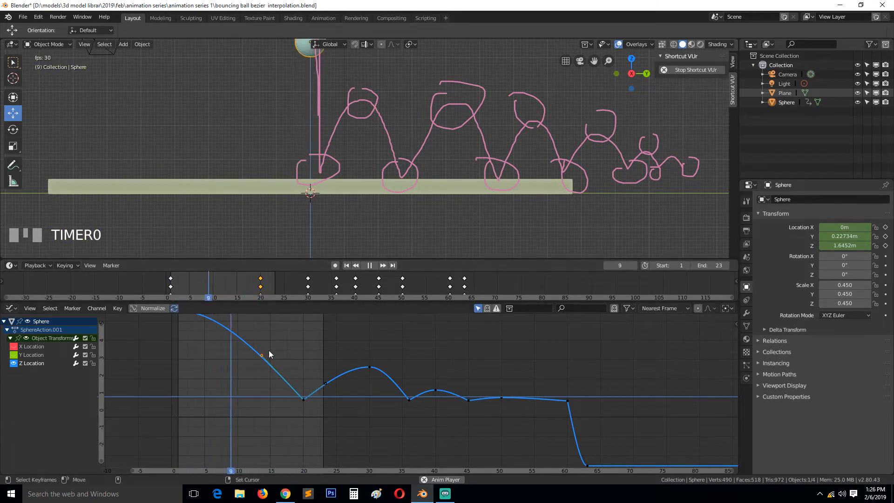
- Move the frame 20 keyframe's incoming handle up to about frame 17.5 so the ball falls faster before contact
{"action": "scroll", "coordinate": [274, 356], "scroll_direction": "down", "scroll_amount": 2}
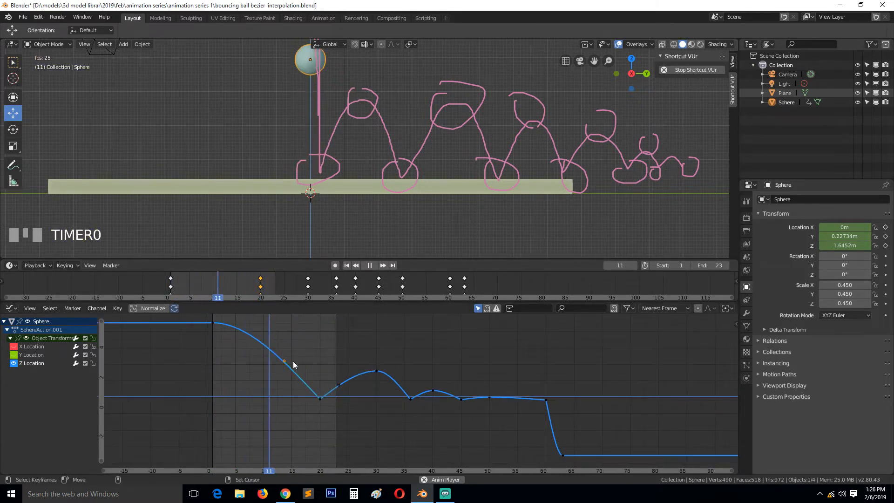
{"action": "key", "text": "g"}
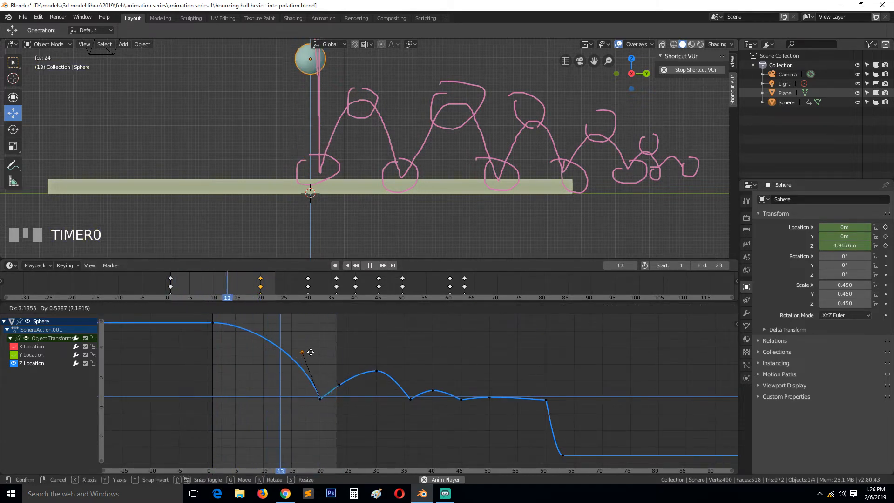
{"action": "left_click", "coordinate": [314, 351]}
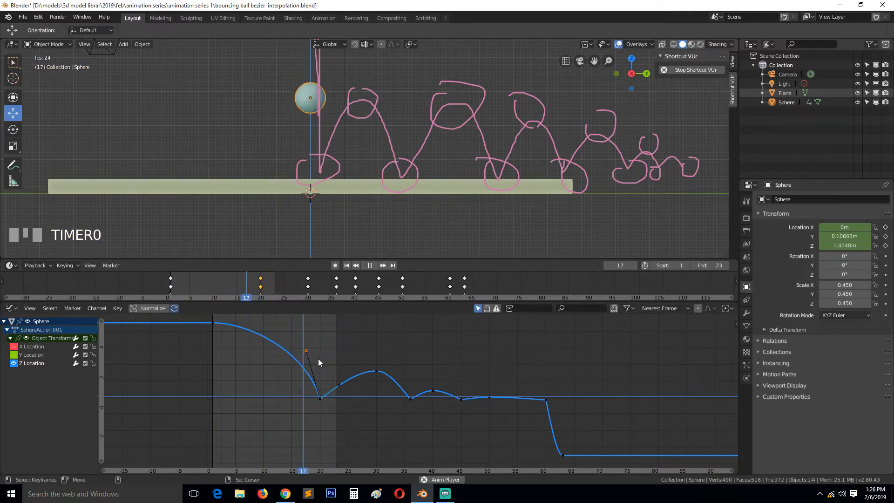
{"action": "key", "text": "g"}
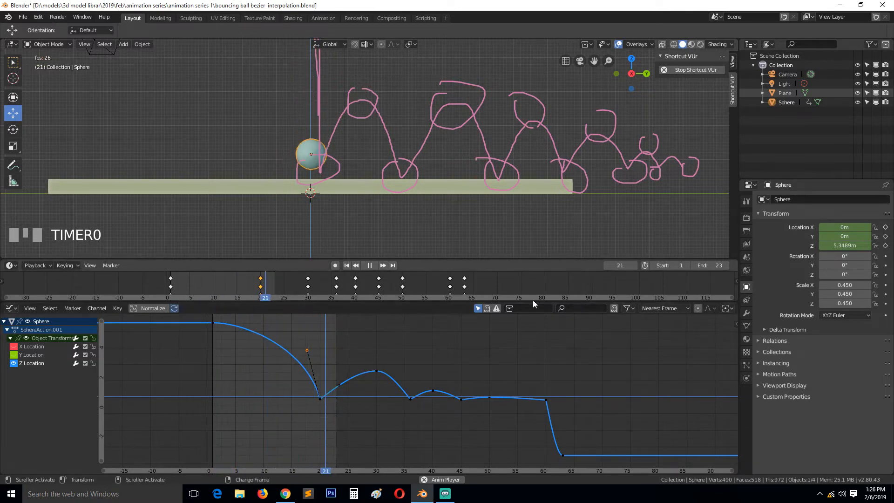
- Set the animation's end frame to 100 to play the full range
{"action": "left_click", "coordinate": [711, 265]}
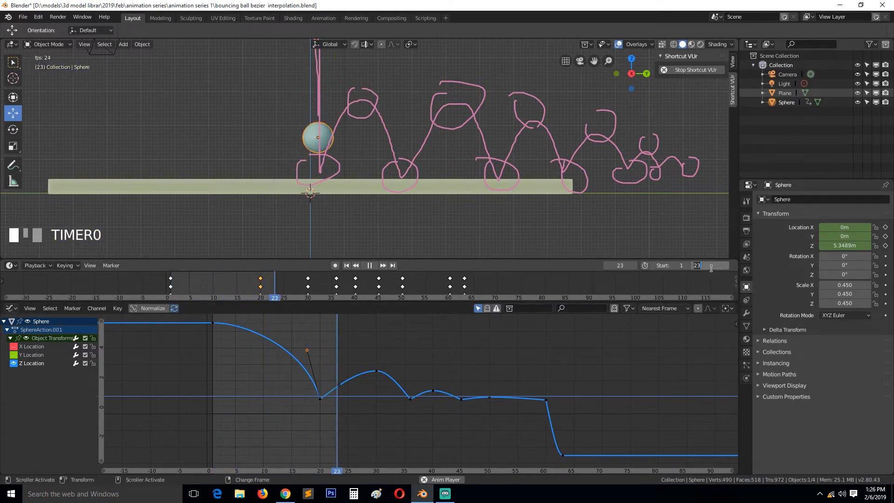
{"action": "type", "text": "100"}
{"action": "key", "text": "Return"}
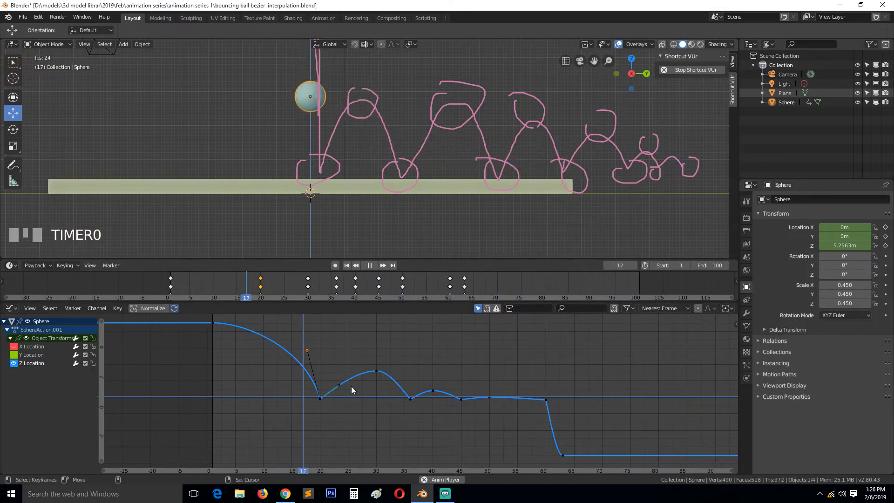
- Raise the outgoing handle of the frame 20 Z Location keyframe so the ball rebounds faster off the ground
{"action": "left_click", "coordinate": [339, 385]}
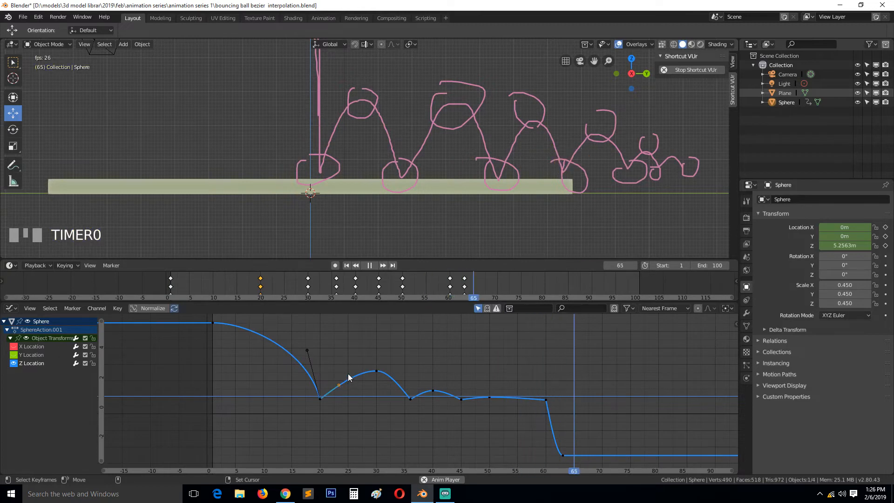
{"action": "key", "text": "g"}
{"action": "left_click", "coordinate": [340, 361]}
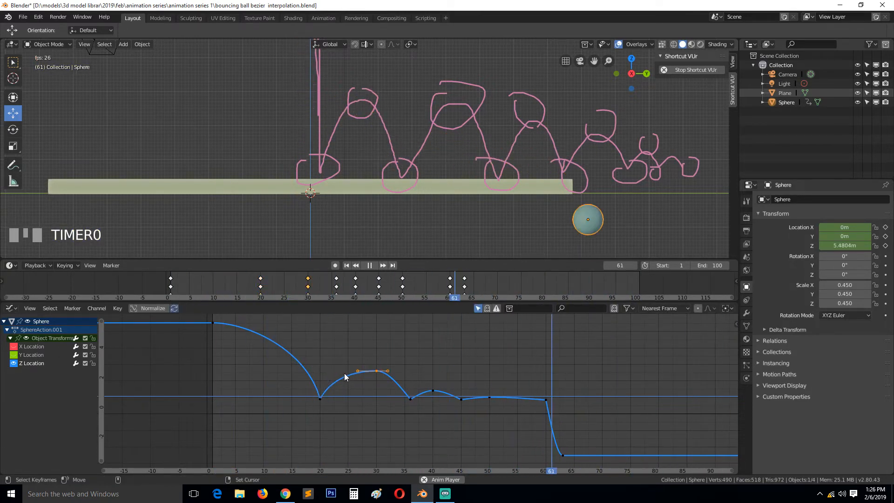
- Raise the frame 30 Z Location keyframe for a higher first rebound and scale its handles by about 1.73
{"action": "left_click", "coordinate": [357, 376]}
{"action": "key", "text": "g"}
{"action": "key", "text": "y"}
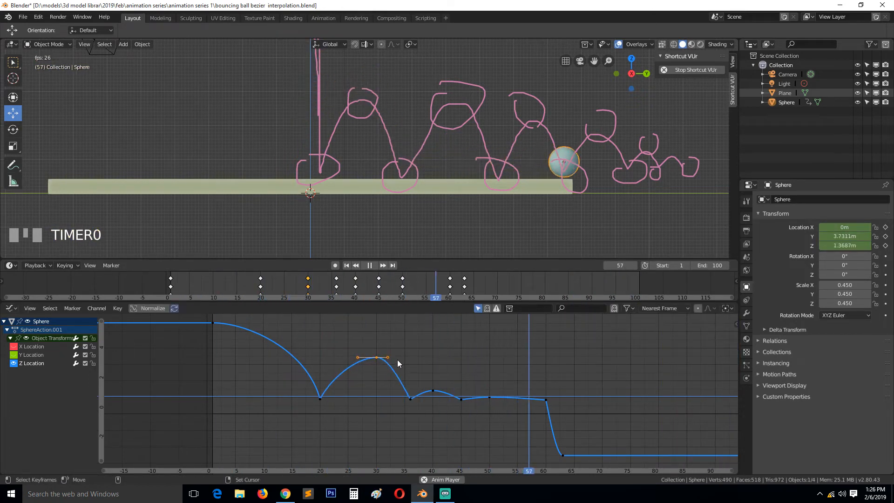
{"action": "key", "text": "s"}
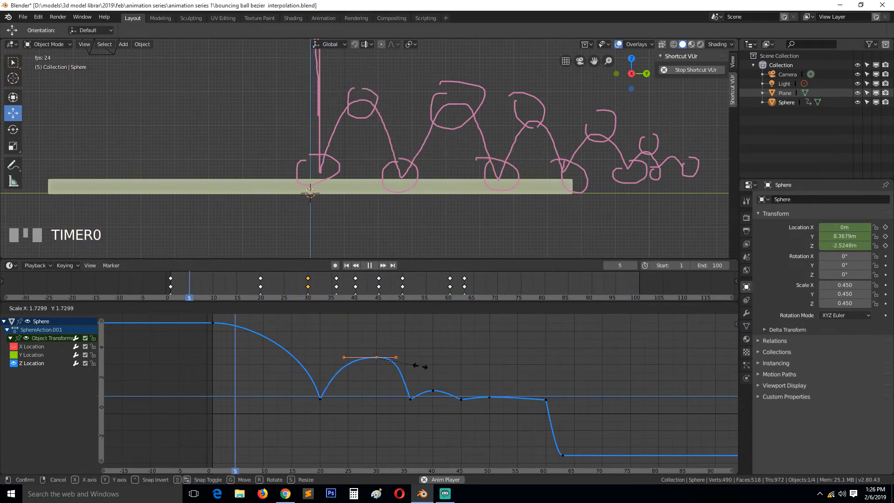
{"action": "left_click", "coordinate": [420, 366]}
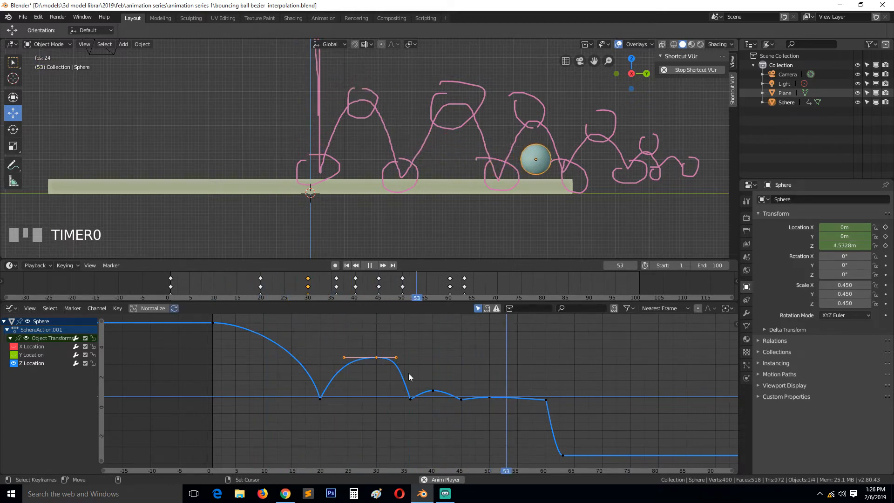
- Shorten the frame 30 Z Location keyframe's handles slightly and rotate them clockwise so they tilt down toward the next contact
{"action": "left_click", "coordinate": [410, 398]}
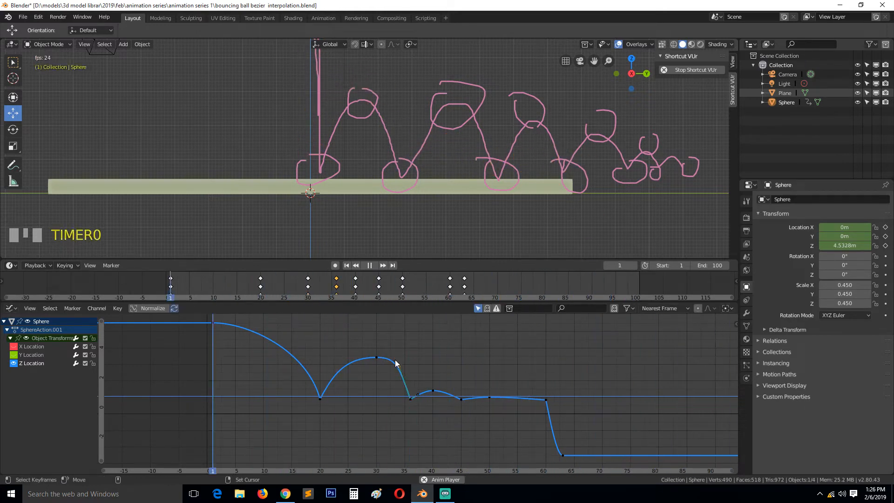
{"action": "left_click", "coordinate": [377, 357]}
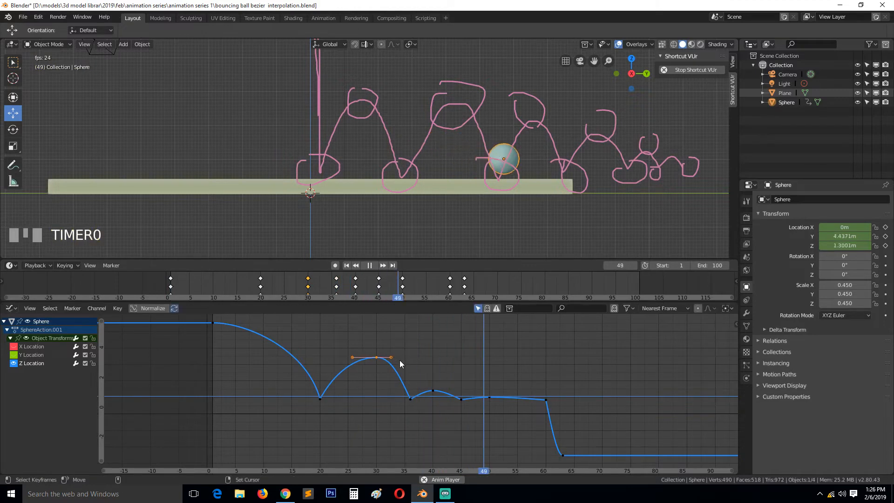
{"action": "key", "text": "r"}
{"action": "left_click", "coordinate": [406, 378]}
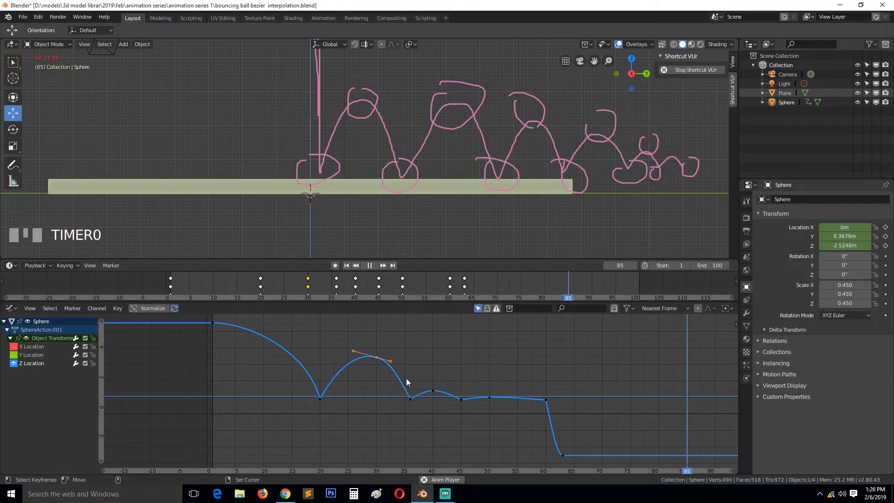
- Raise the frame 40 Z Location keyframe by about 0.59 so the second rebound peaks higher
{"action": "left_click", "coordinate": [415, 401]}
{"action": "key", "text": "KP_Decimal"}
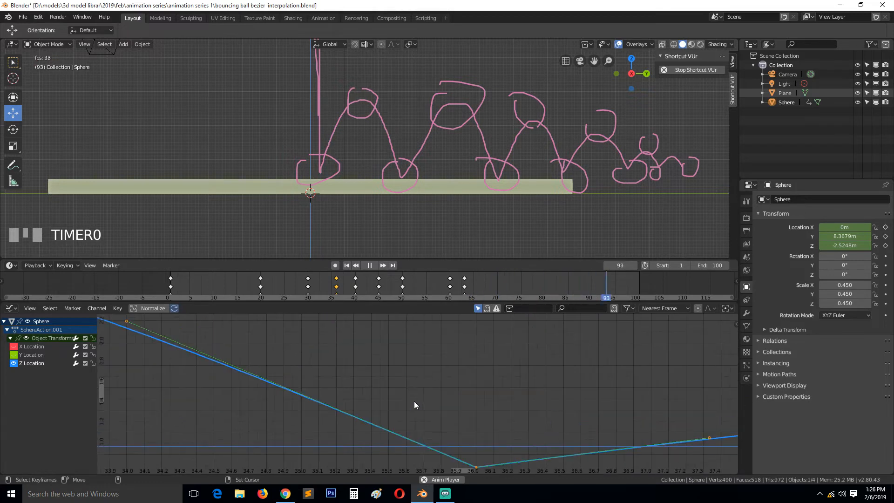
{"action": "scroll", "coordinate": [414, 401], "scroll_direction": "down", "scroll_amount": 5}
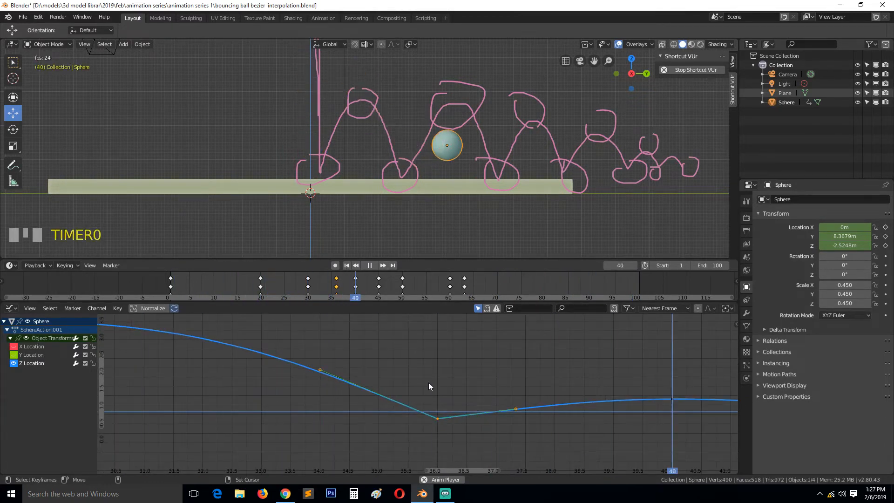
{"action": "scroll", "coordinate": [442, 385], "scroll_direction": "down", "scroll_amount": 3}
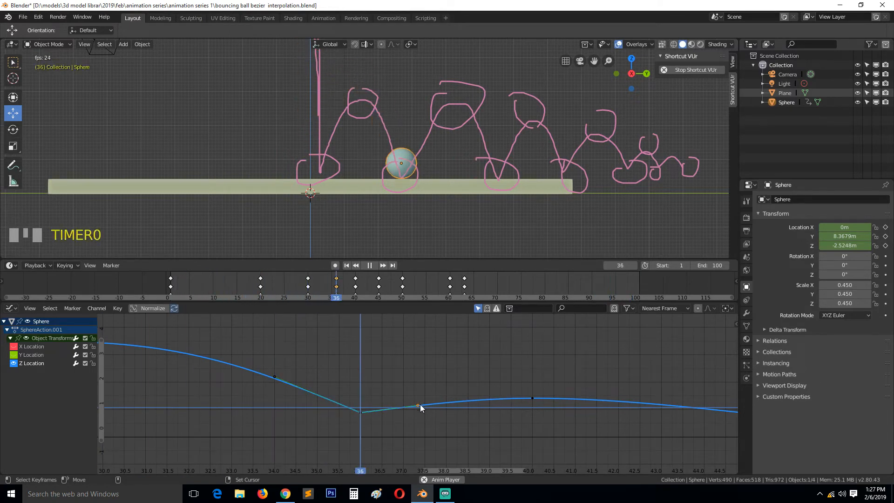
{"action": "left_click", "coordinate": [533, 398]}
{"action": "scroll", "coordinate": [531, 398], "scroll_direction": "down", "scroll_amount": 2}
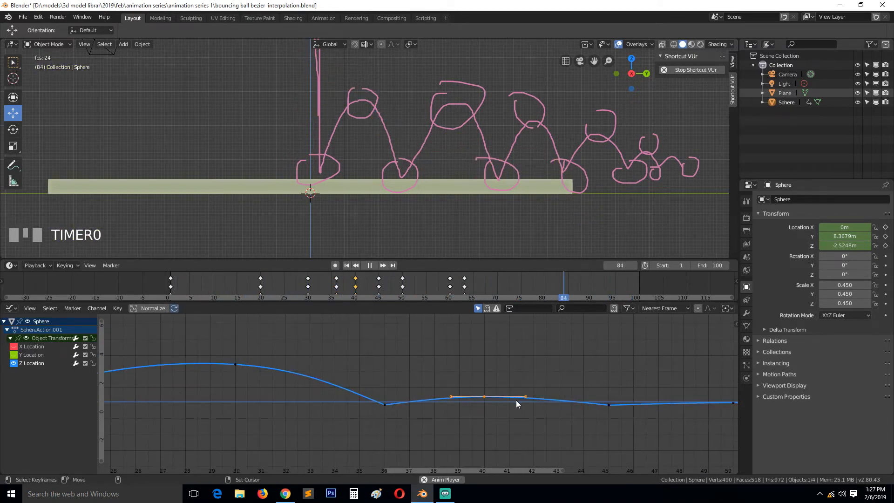
{"action": "key", "text": "g"}
{"action": "key", "text": "y"}
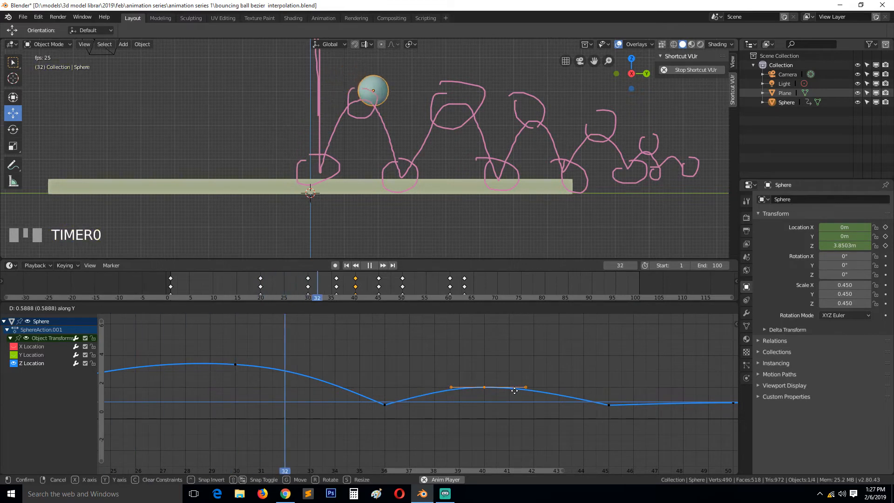
{"action": "left_click", "coordinate": [515, 388]}
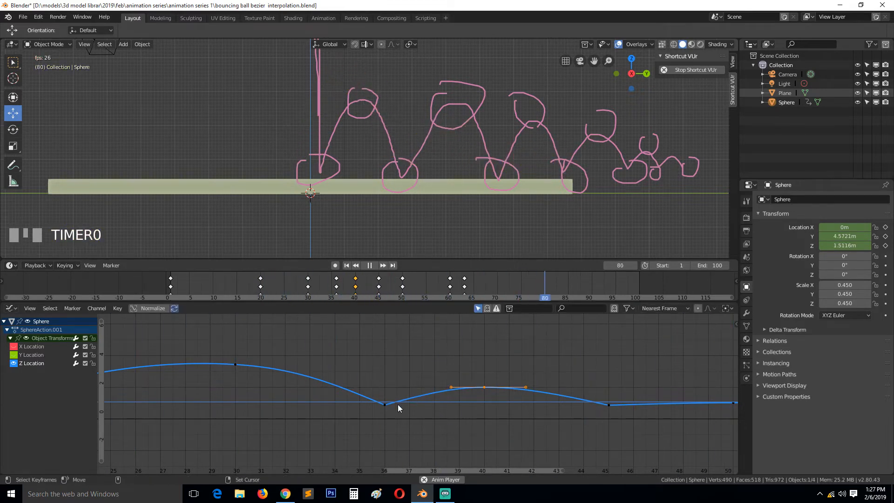
- Move the frame 36 Z Location keyframe's incoming handle up to about frame 34.5 for a faster fall into the contact
{"action": "key", "text": "a"}
{"action": "key", "text": "Home"}
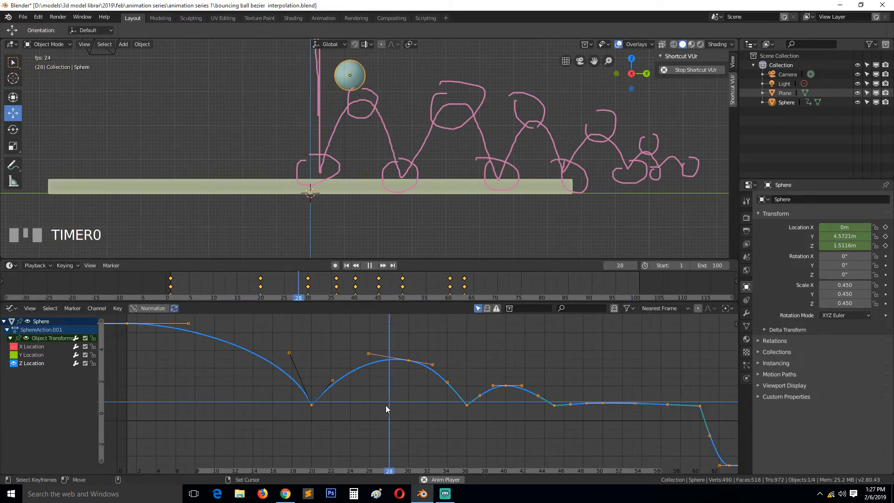
{"action": "key", "text": "alt+a"}
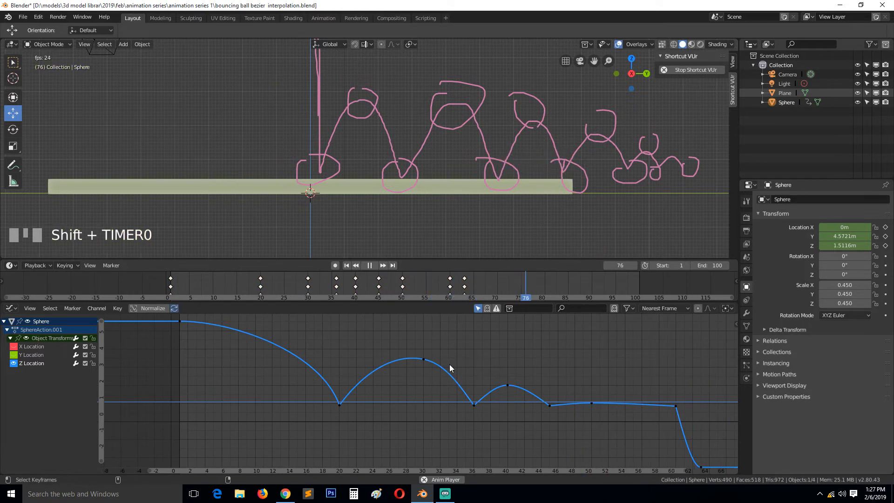
{"action": "key", "text": "shift+b"}
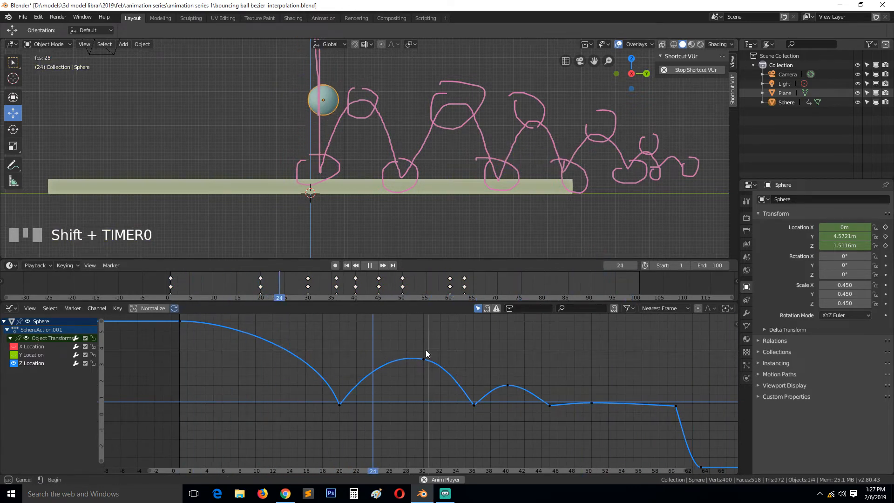
{"action": "left_click_drag", "start_coordinate": [411, 339], "coordinate": [521, 422]}
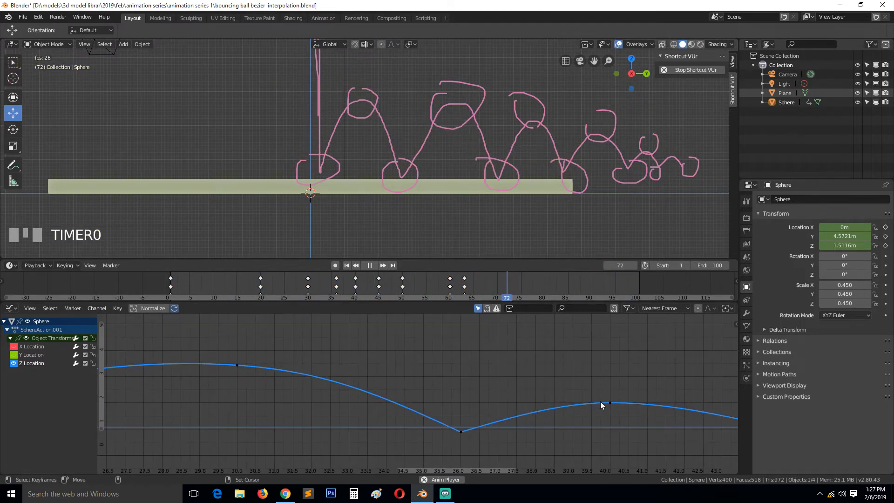
{"action": "left_click", "coordinate": [387, 397]}
{"action": "key", "text": "g"}
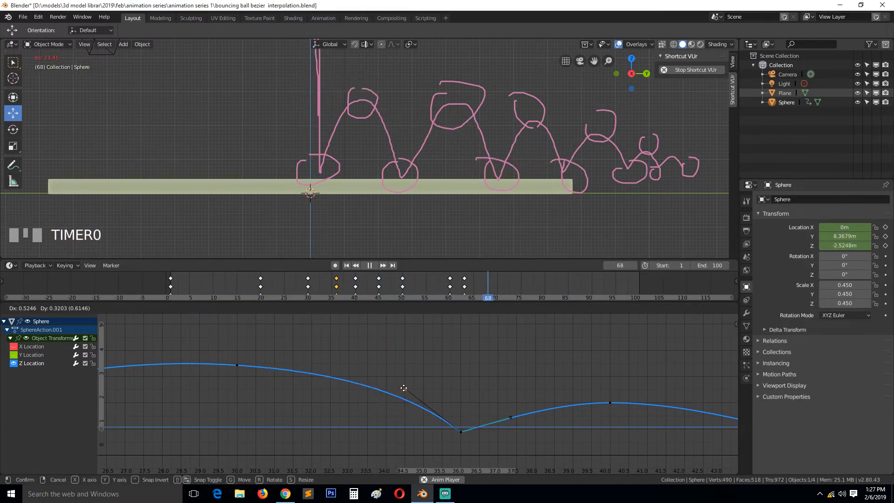
{"action": "left_click", "coordinate": [407, 389]}
- Move the frame 36 Z Location keyframe's outgoing handle up and in to about frame 37 for a faster rebound
{"action": "left_click_drag", "start_coordinate": [511, 417], "coordinate": [496, 407]}
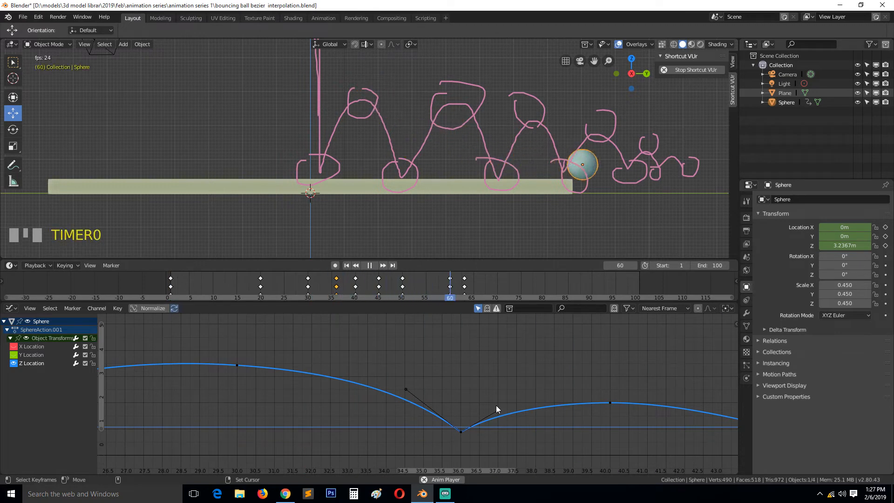
{"action": "left_click", "coordinate": [496, 409]}
{"action": "scroll", "coordinate": [496, 405], "scroll_direction": "down", "scroll_amount": 6}
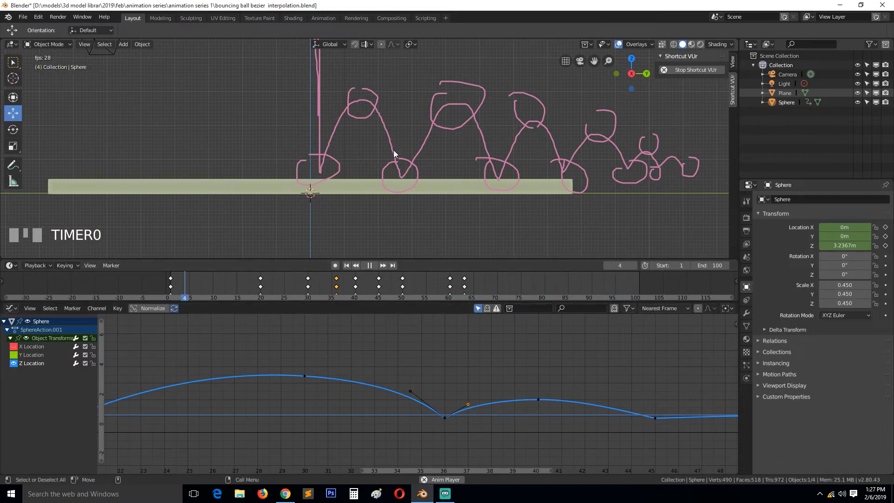
- Activate the Annotate tool and show only the Y Location curve in the Graph Editor
{"action": "left_click", "coordinate": [13, 164]}
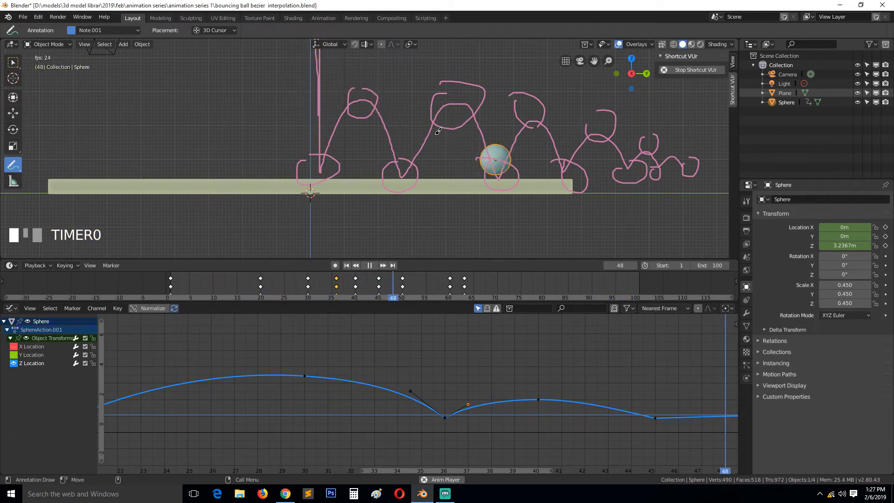
{"action": "left_click", "coordinate": [26, 356]}
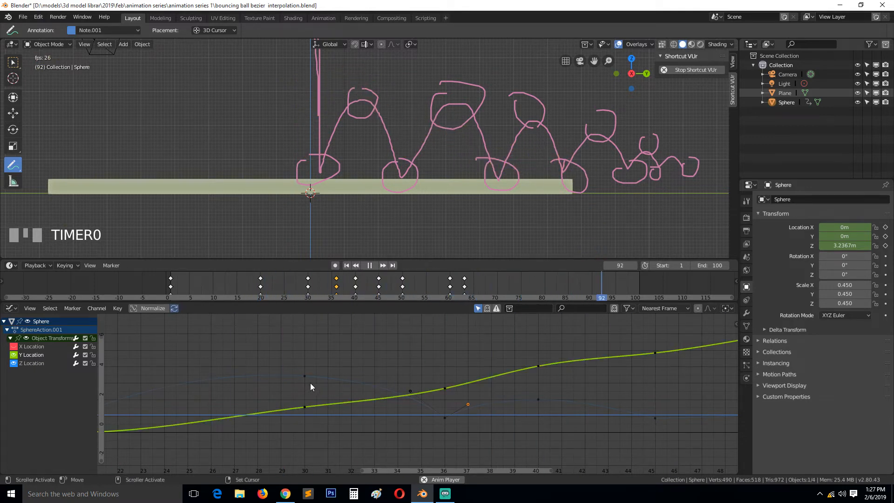
{"action": "key", "text": "a"}
{"action": "key", "text": "Home"}
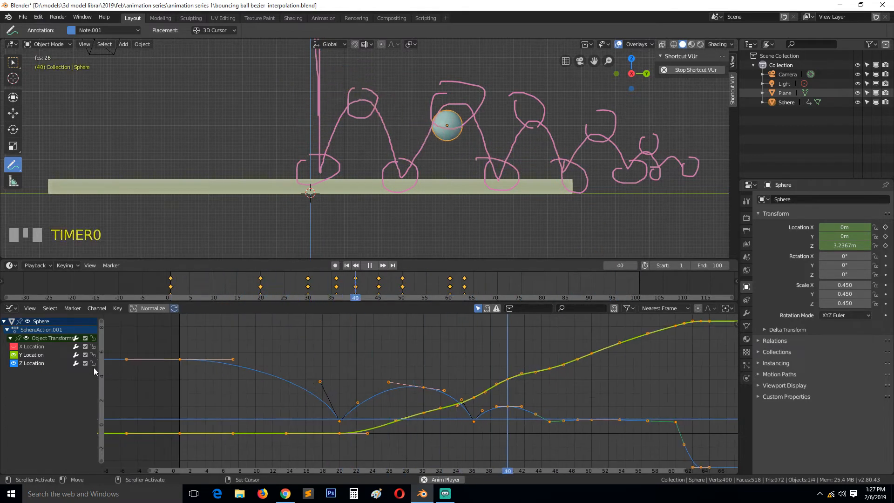
{"action": "left_click", "coordinate": [14, 363]}
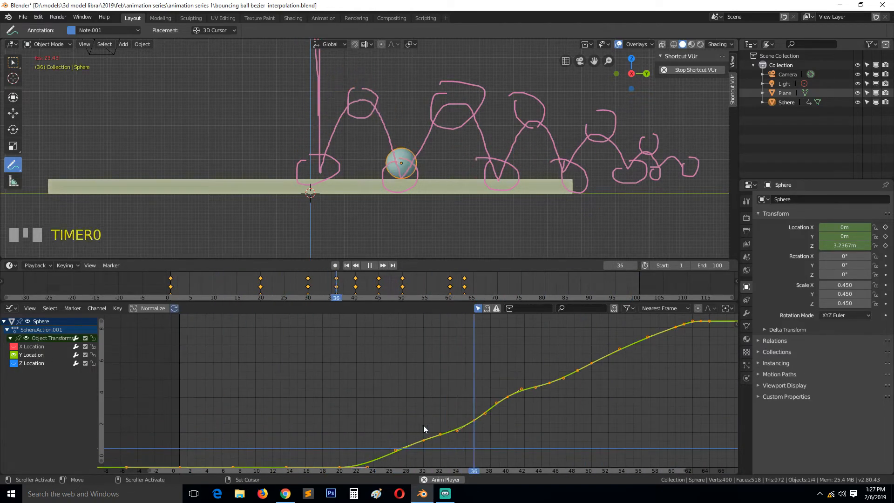
- Stop playback and set the Y Location keyframes from frame 20 to frame 50 to Vector handles
{"action": "key", "text": "space"}
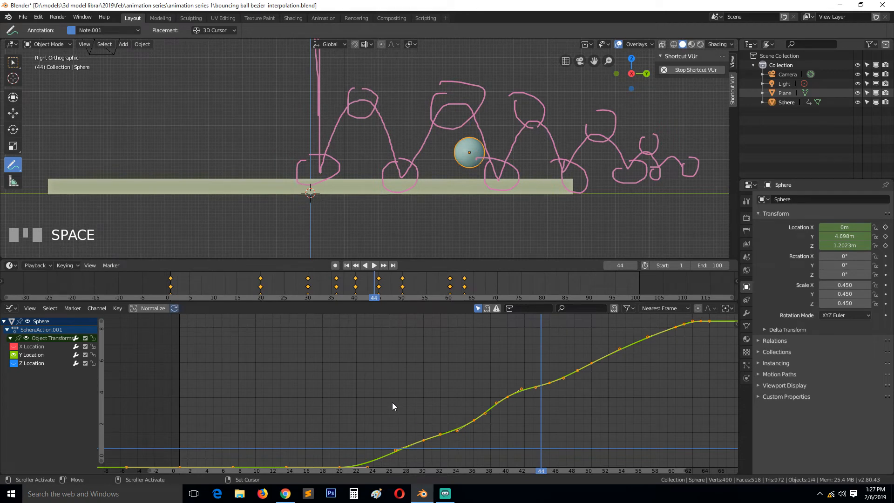
{"action": "right_click_drag", "start_coordinate": [377, 429], "coordinate": [465, 403]}
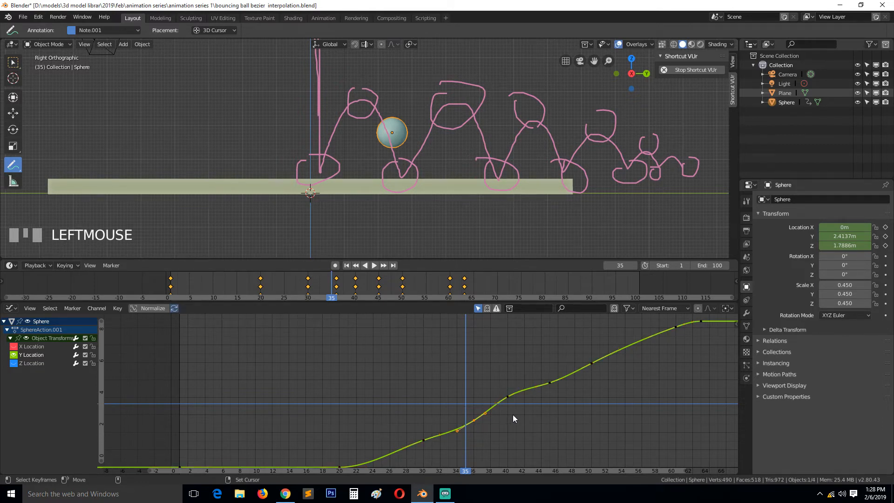
{"action": "scroll", "coordinate": [471, 425], "scroll_direction": "down", "scroll_amount": 1}
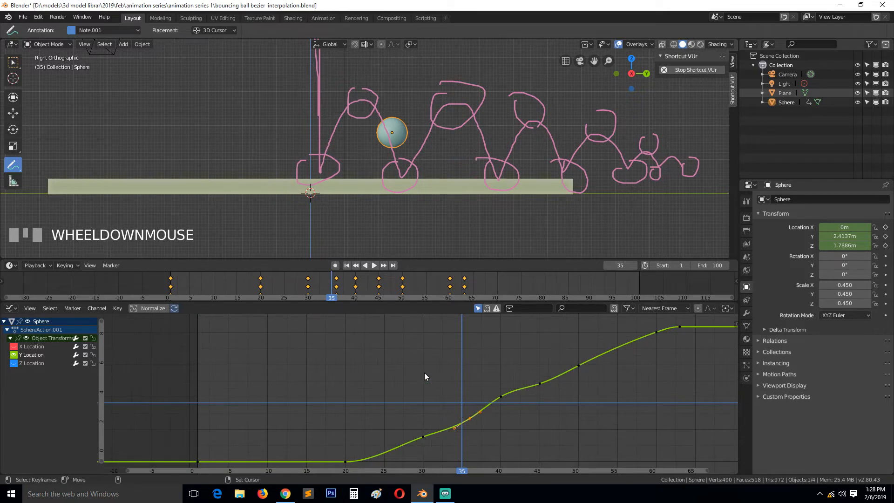
{"action": "key", "text": "b"}
{"action": "left_click_drag", "start_coordinate": [321, 316], "coordinate": [654, 468]}
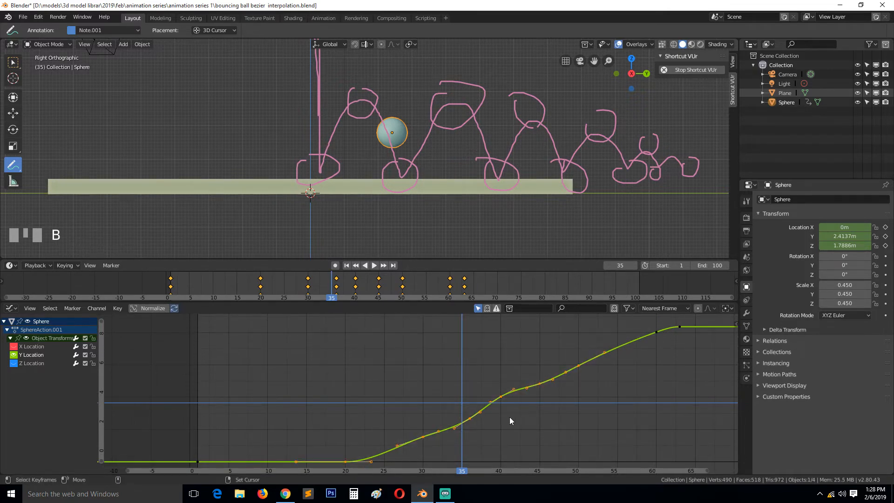
{"action": "right_click", "coordinate": [480, 399]}
{"action": "key", "text": "v"}
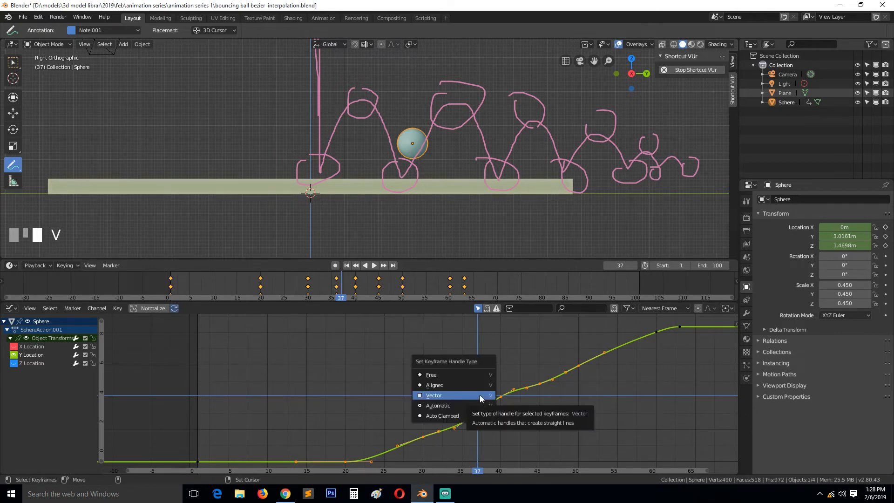
{"action": "left_click", "coordinate": [481, 395]}
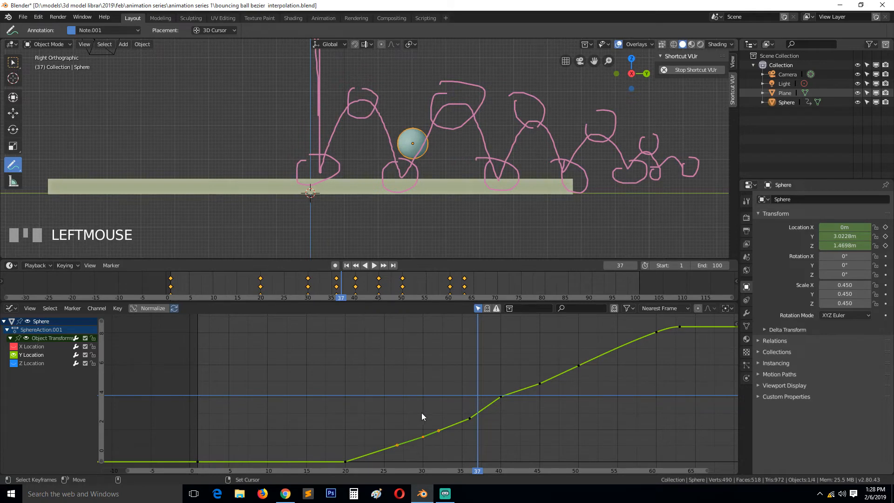
- Delete the Y Location keyframes at frames 30, 36, 40, 45, 50 and 60, and return the playhead to frame 0
{"action": "key", "text": "x"}
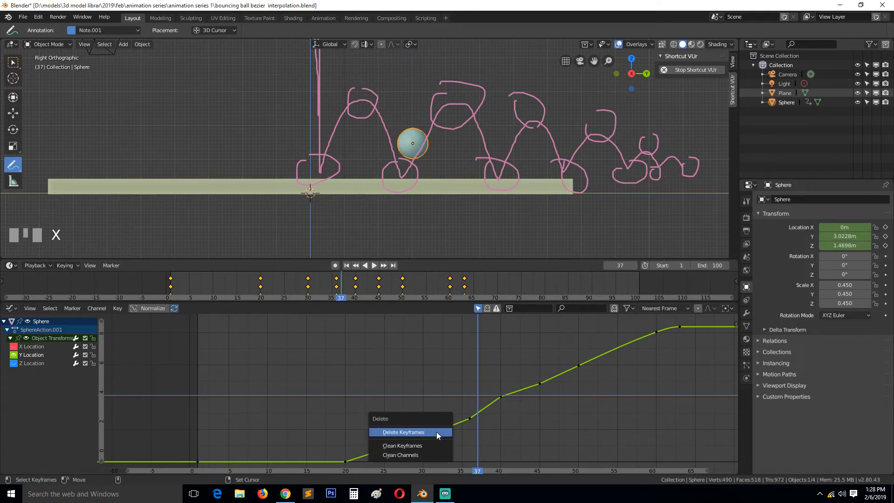
{"action": "left_click", "coordinate": [437, 431]}
{"action": "key", "text": "x"}
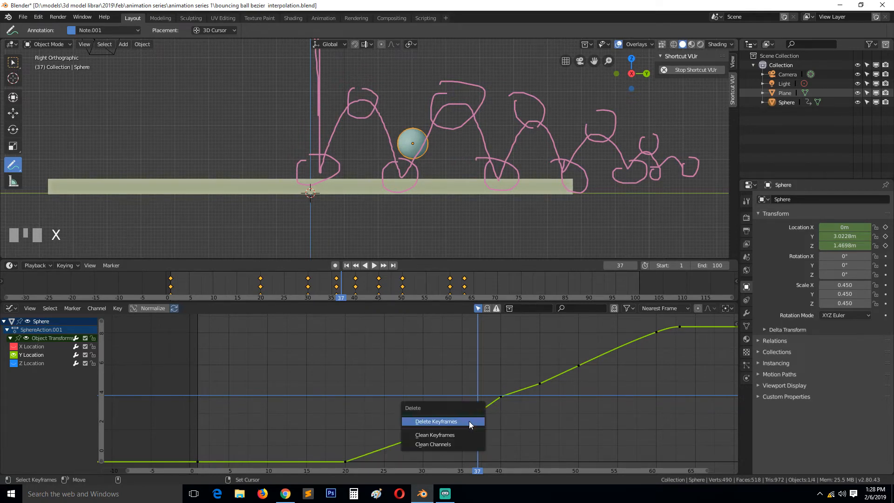
{"action": "left_click", "coordinate": [468, 421]}
{"action": "left_click", "coordinate": [500, 396]}
{"action": "key", "text": "x"}
{"action": "left_click", "coordinate": [538, 384]}
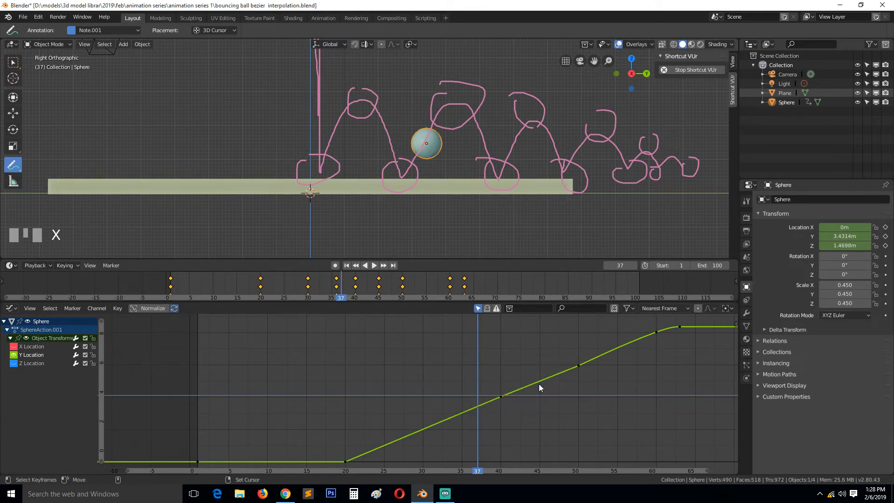
{"action": "left_click", "coordinate": [578, 365]}
{"action": "key", "text": "x"}
{"action": "left_click", "coordinate": [586, 364]}
{"action": "left_click", "coordinate": [656, 332]}
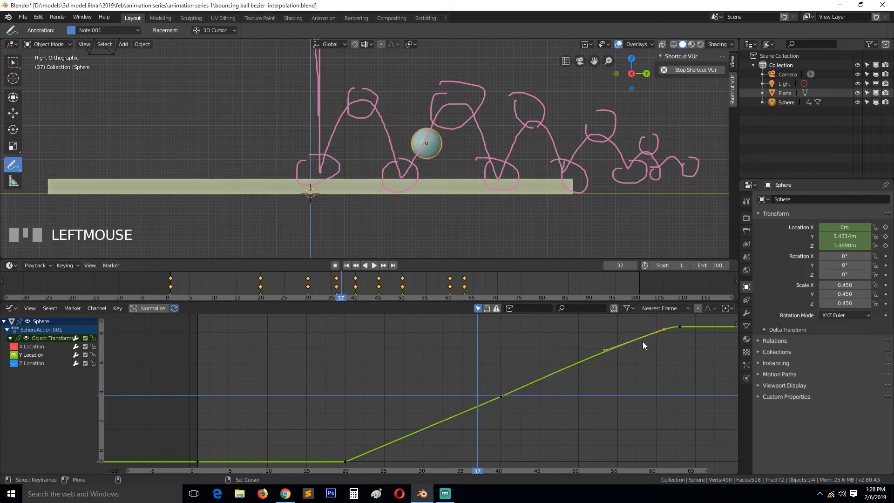
{"action": "key", "text": "x"}
{"action": "left_click", "coordinate": [642, 345]}
{"action": "key", "text": "x"}
{"action": "left_click", "coordinate": [501, 398]}
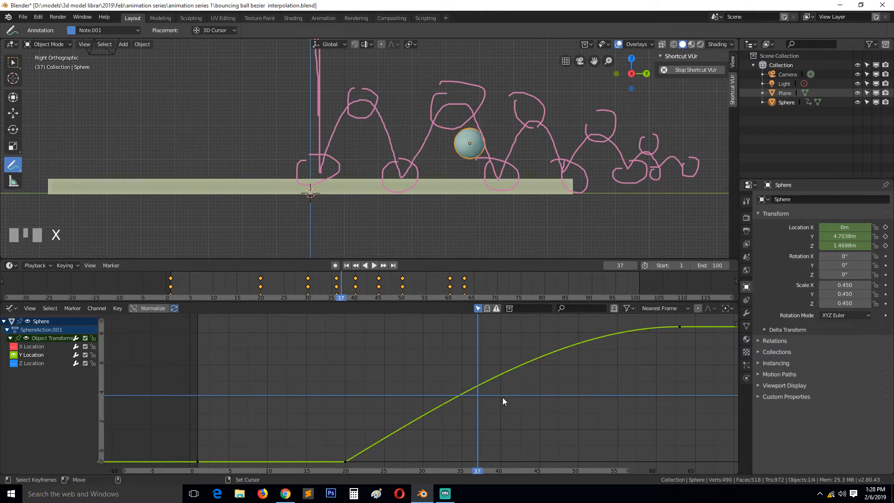
{"action": "right_click", "coordinate": [192, 391]}
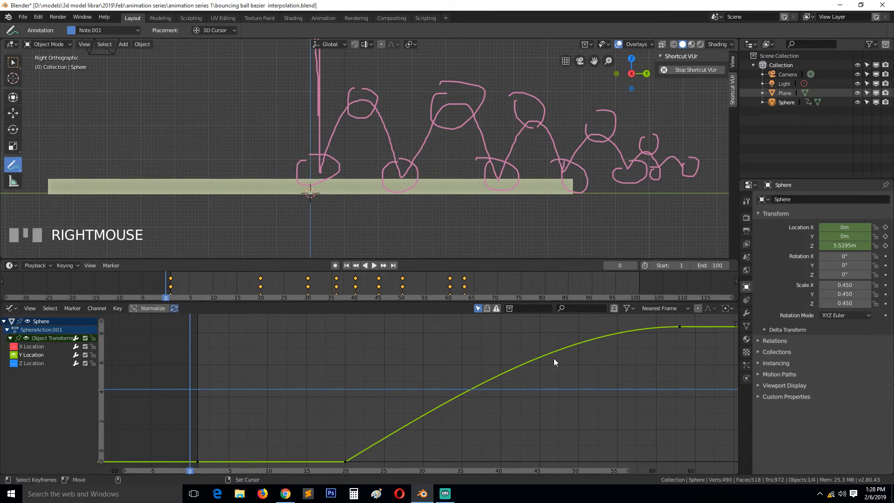
- Play the animation, show only the Z Location curve, and frame its keyframes in the Graph Editor
{"action": "key", "text": "space"}
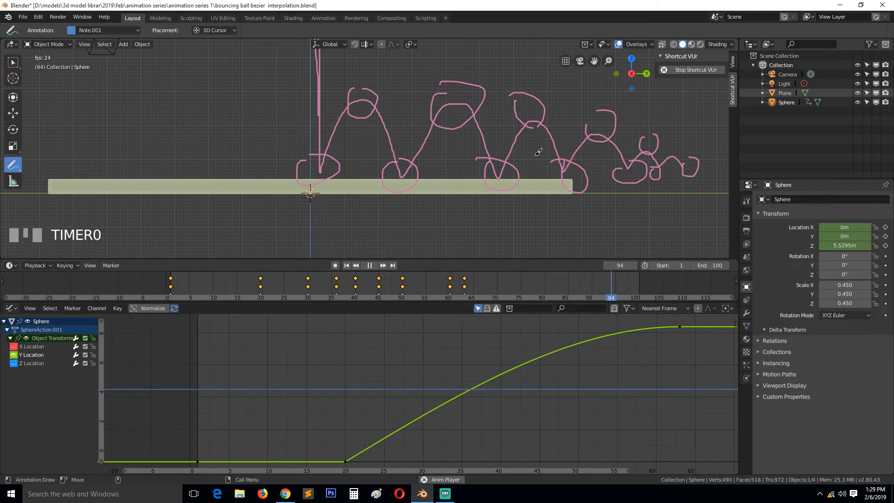
{"action": "left_click", "coordinate": [677, 328]}
{"action": "scroll", "coordinate": [664, 354], "scroll_direction": "down", "scroll_amount": 3}
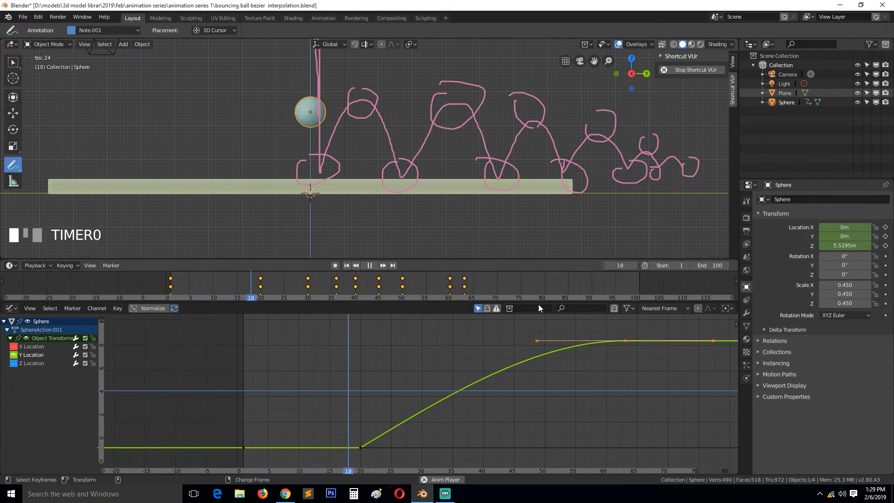
{"action": "left_click", "coordinate": [14, 356]}
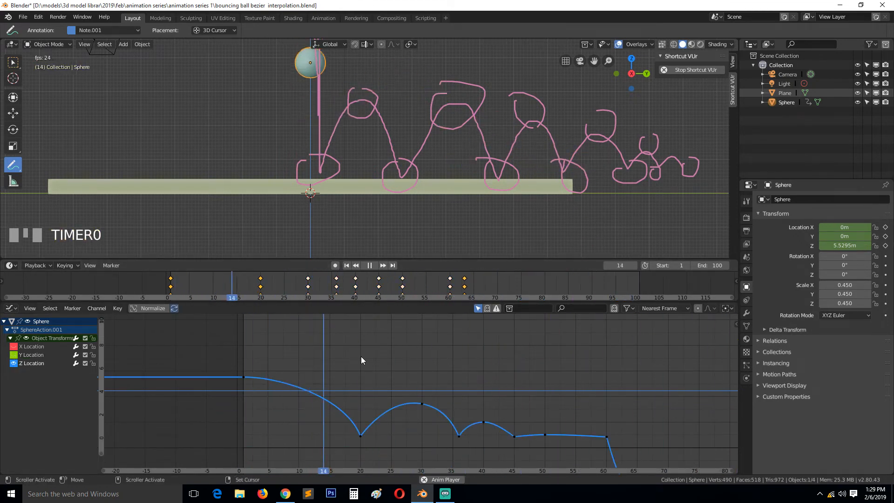
{"action": "key", "text": "KP_Decimal"}
{"action": "left_click", "coordinate": [418, 377]}
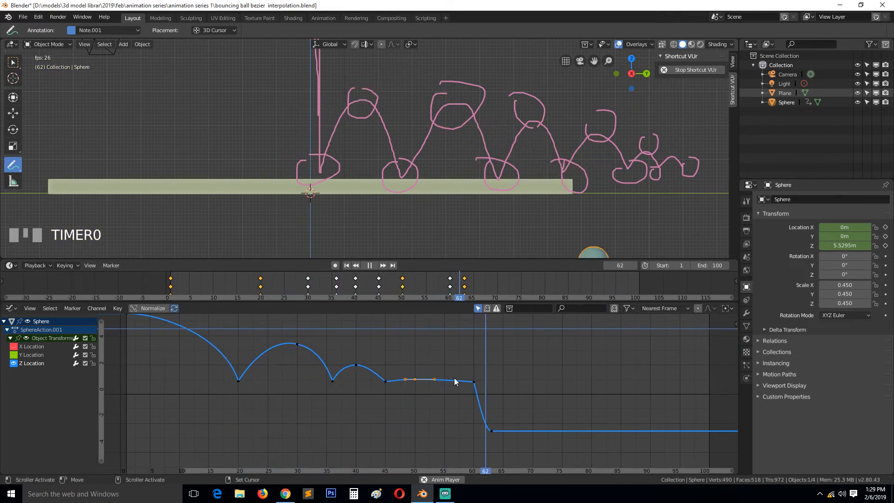
- Set the frame 60 Z Location keyframe's handles to Aligned and rotate them so the curve slopes downward through it
{"action": "scroll", "coordinate": [493, 396], "scroll_direction": "up", "scroll_amount": 4}
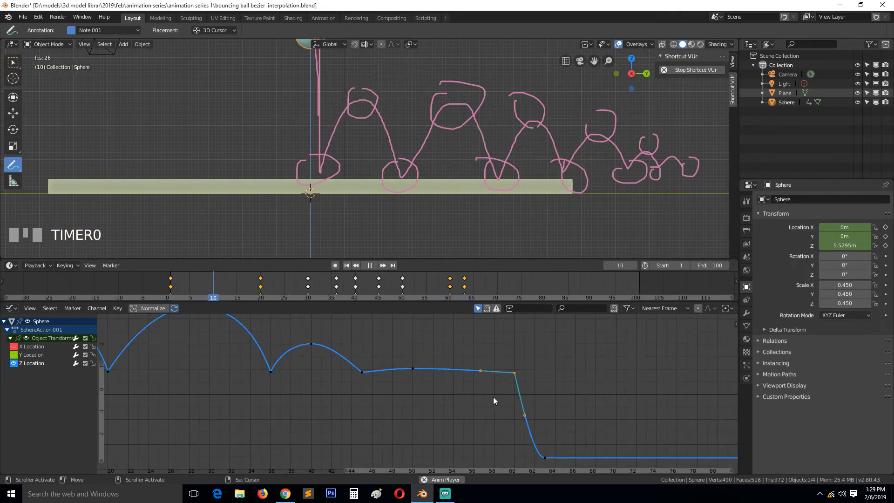
{"action": "key", "text": "v"}
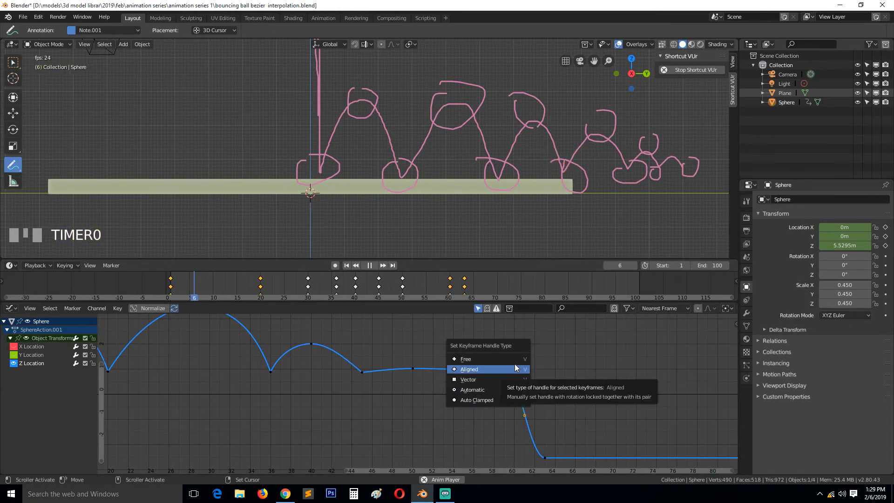
{"action": "left_click", "coordinate": [515, 368]}
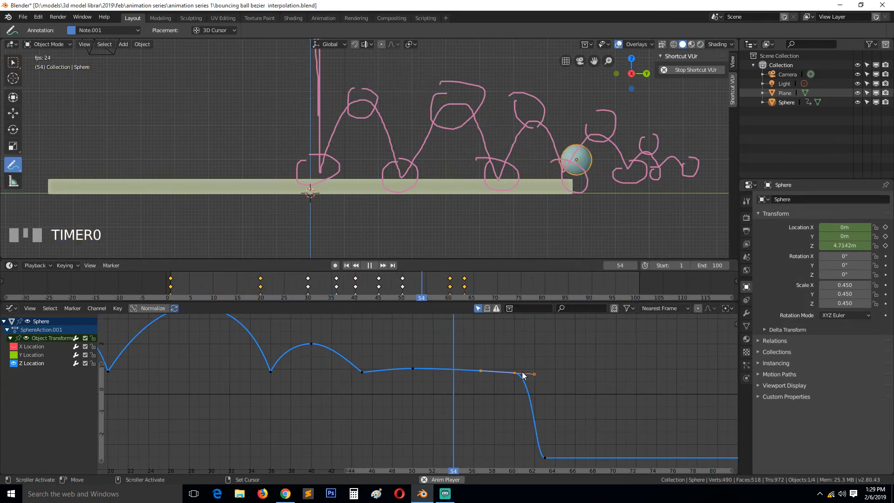
{"action": "key", "text": "r"}
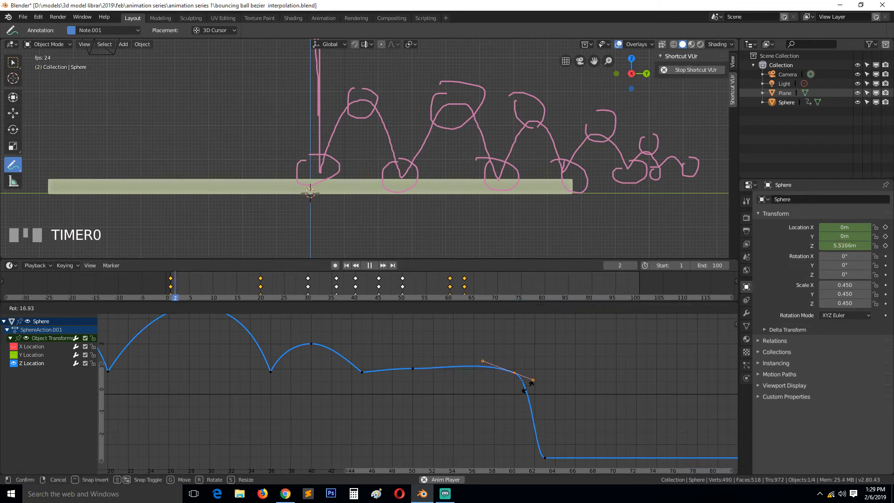
{"action": "left_click", "coordinate": [528, 391]}
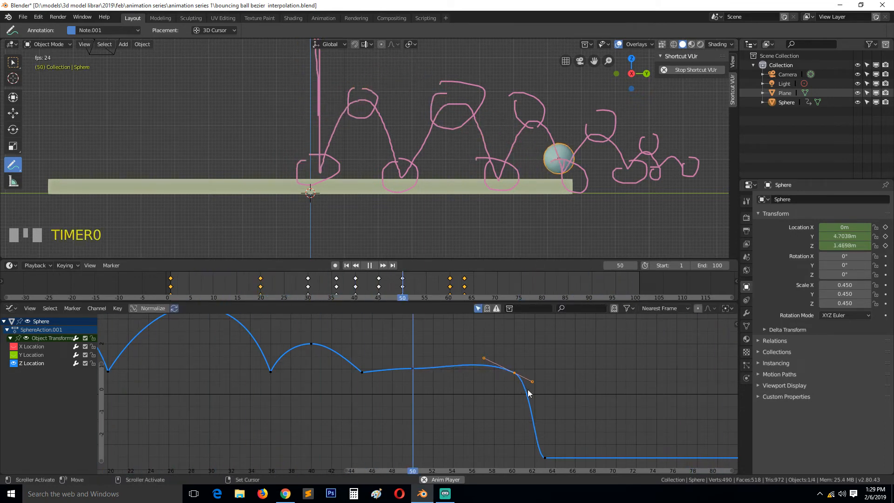
- Lower the frame 60 Z Location keyframe along the value axis in two small moves for an earlier drop
{"action": "key", "text": "g"}
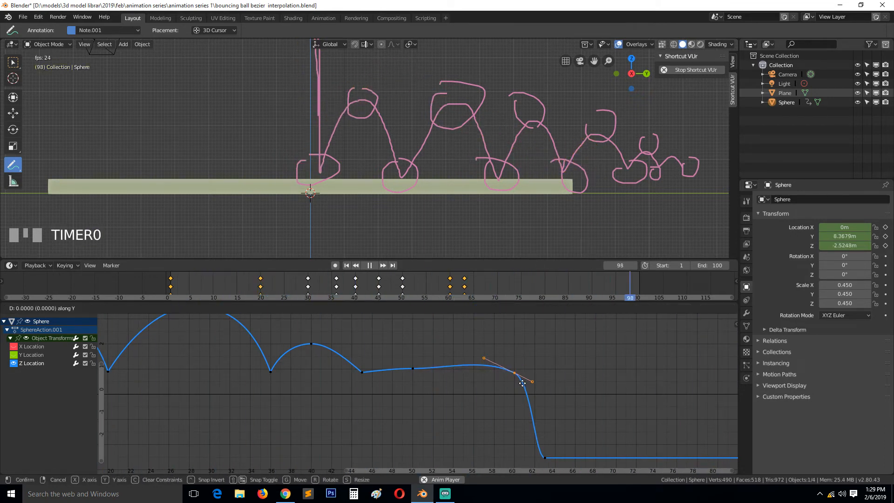
{"action": "left_click", "coordinate": [523, 396]}
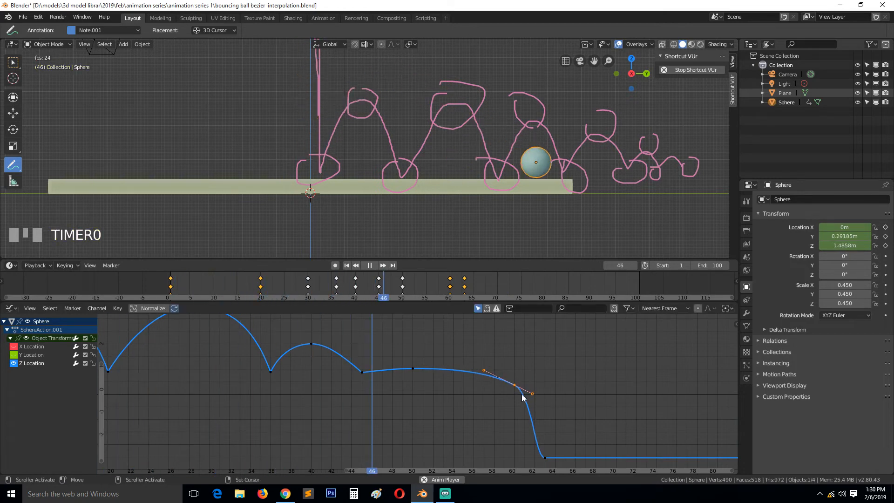
{"action": "key", "text": "g"}
{"action": "key", "text": "y"}
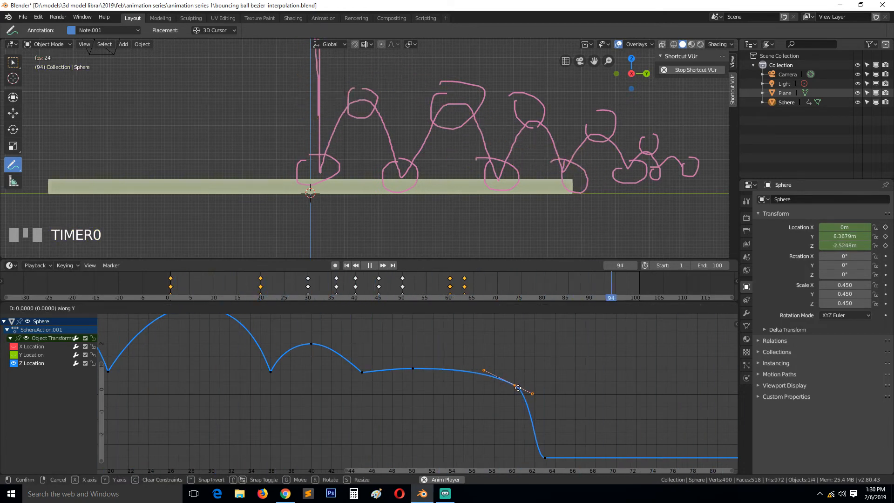
{"action": "left_click", "coordinate": [520, 395]}
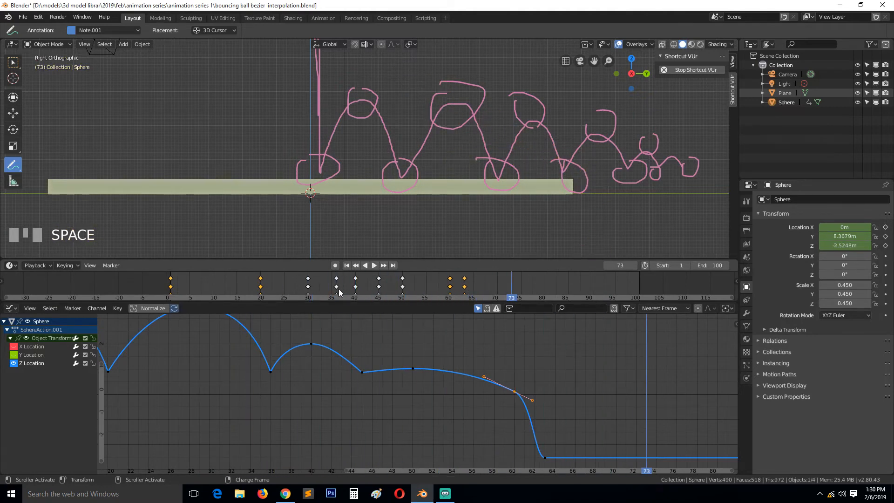
- Limit the animation range to frames 45 through 73 and play it back
{"action": "right_click_drag", "start_coordinate": [339, 292], "coordinate": [393, 285]}
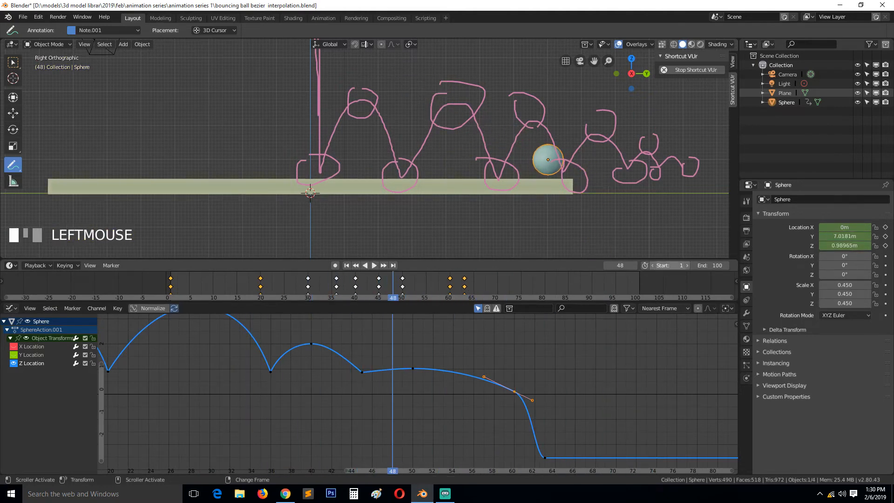
{"action": "left_click_drag", "start_coordinate": [671, 265], "coordinate": [707, 265]}
{"action": "key", "text": "space"}
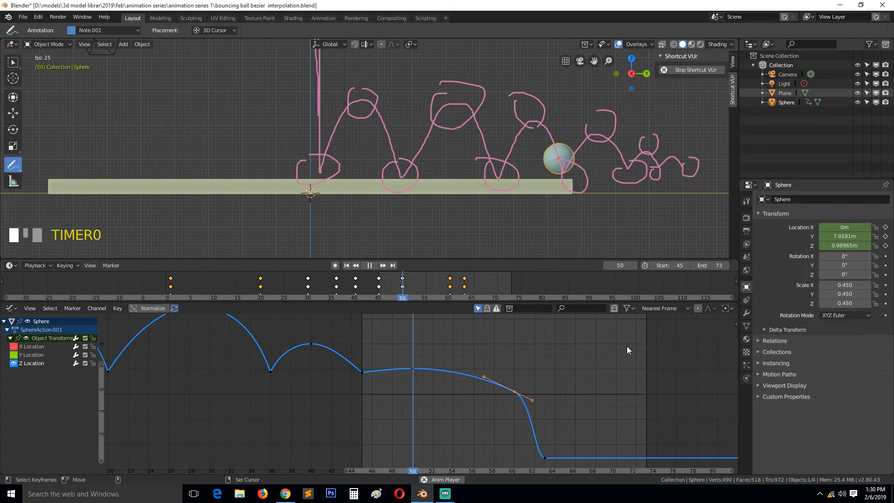
- Nudge the frame 60 Z Location keyframe slightly further down, to about the zero line
{"action": "key", "text": "g"}
{"action": "key", "text": "y"}
{"action": "left_click", "coordinate": [522, 399]}
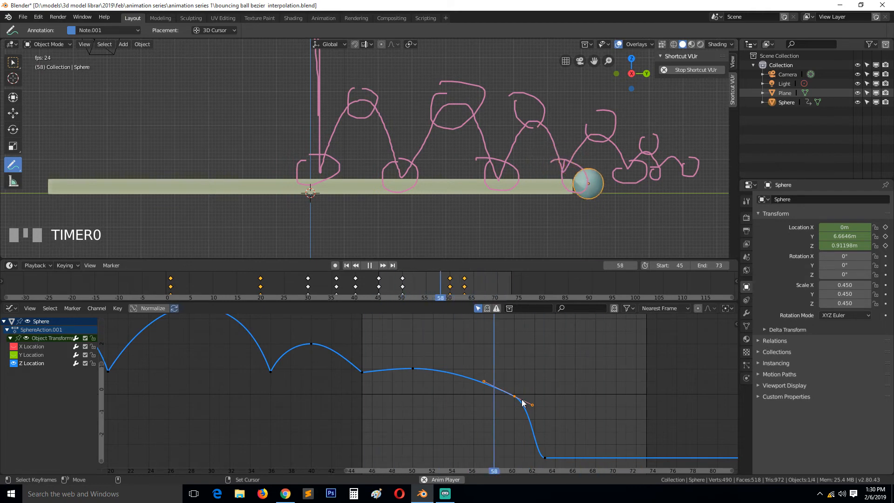
- Show the Y Location curve alongside Z Location and frame the keyframes from frame 45 to frame 63
{"action": "left_click", "coordinate": [13, 355]}
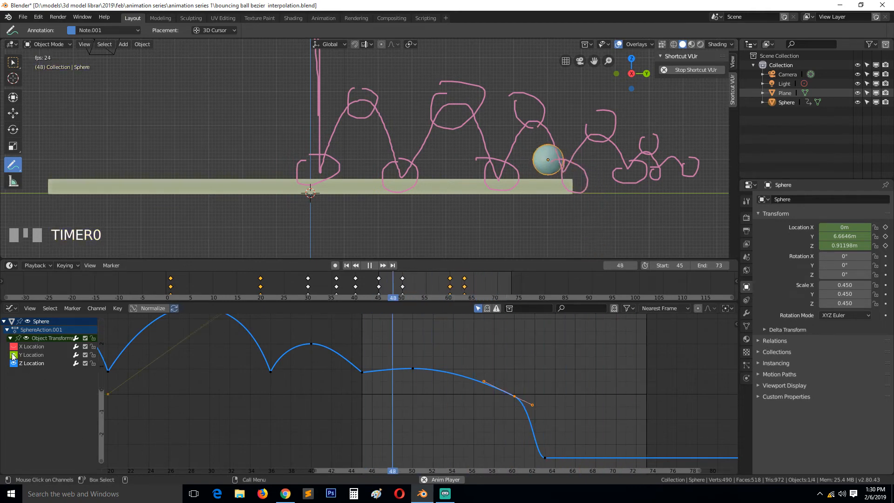
{"action": "left_click", "coordinate": [27, 356]}
{"action": "key", "text": "a"}
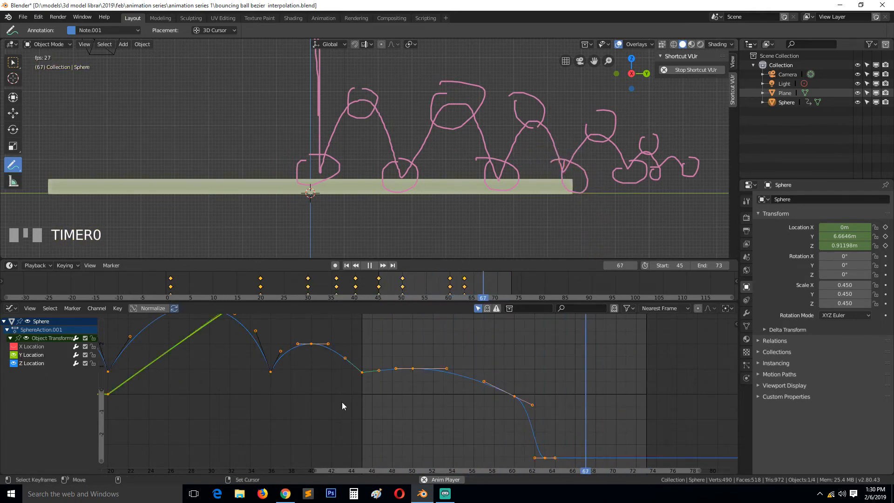
{"action": "scroll", "coordinate": [342, 403], "scroll_direction": "down", "scroll_amount": 11}
{"action": "scroll", "coordinate": [345, 403], "scroll_direction": "down", "scroll_amount": 3}
{"action": "left_click", "coordinate": [373, 403]}
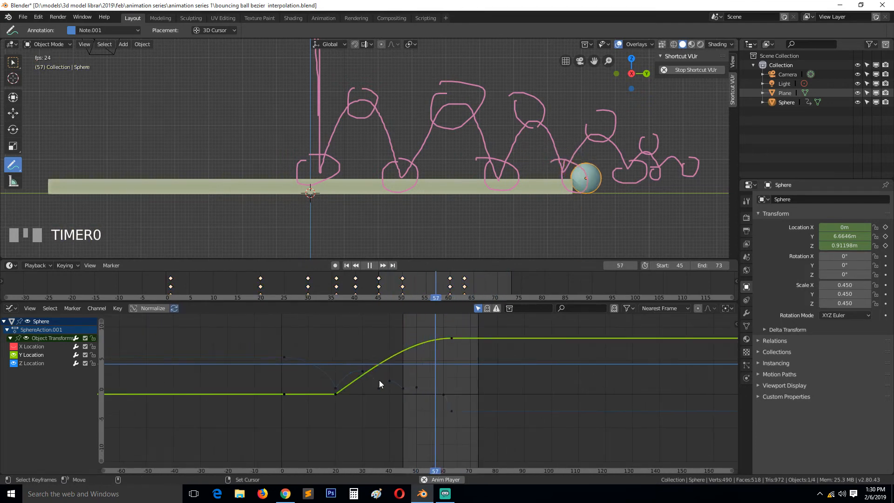
{"action": "key", "text": "v"}
{"action": "left_click", "coordinate": [399, 342]}
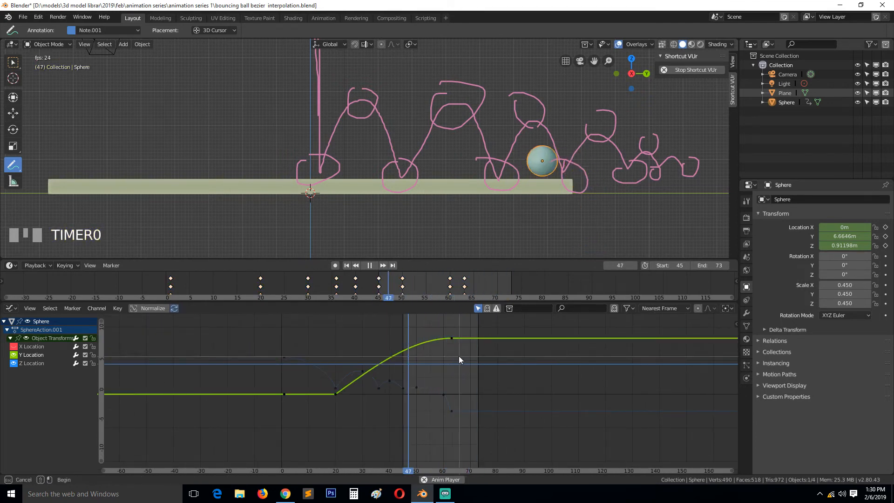
{"action": "left_click_drag", "start_coordinate": [400, 331], "coordinate": [481, 421]}
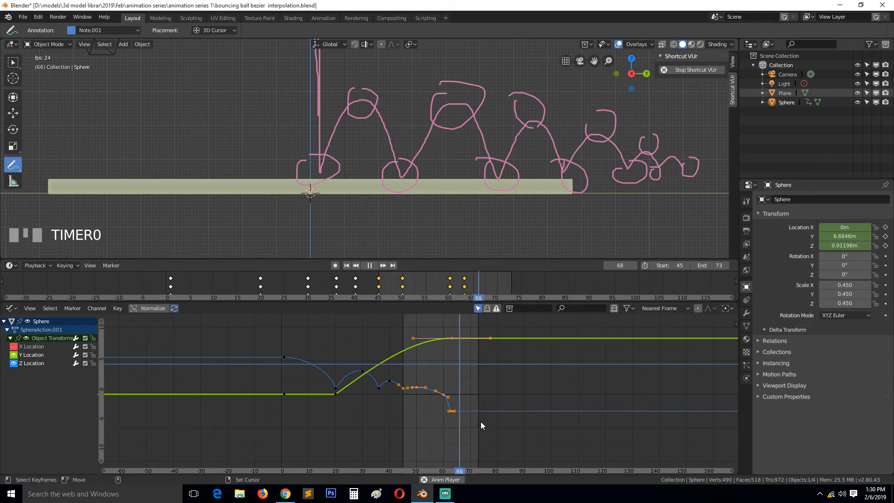
{"action": "key", "text": "KP_Decimal"}
{"action": "left_click", "coordinate": [470, 391]}
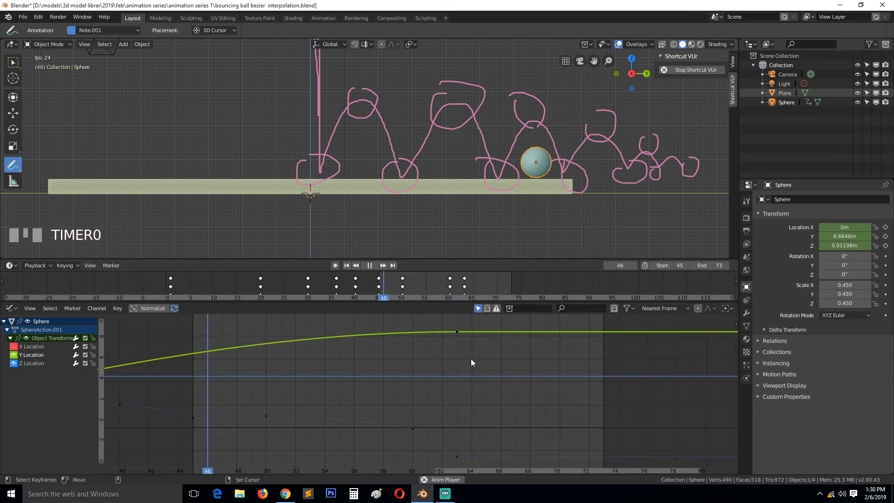
{"action": "left_click", "coordinate": [459, 333]}
- Insert a Y Location keyframe just past frame 63 and move it to frame 66 at a lower value
{"action": "key", "text": "ctrl"}
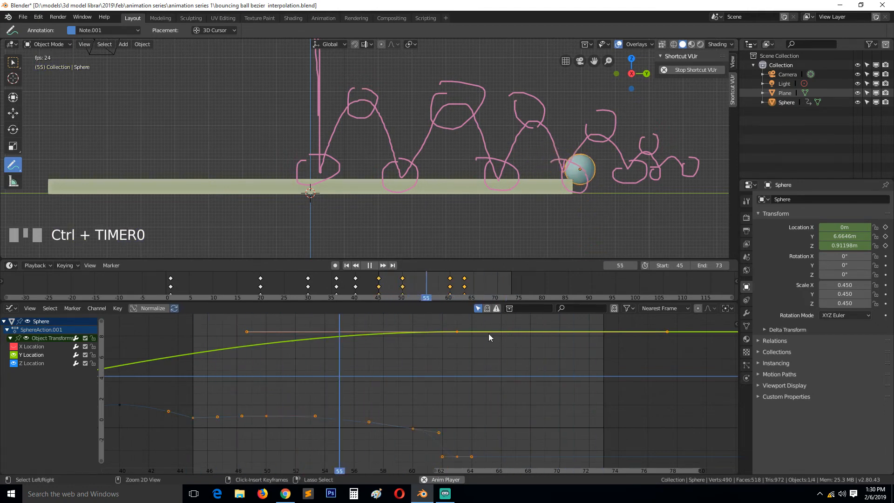
{"action": "right_click", "coordinate": [492, 331], "text": "ctrl"}
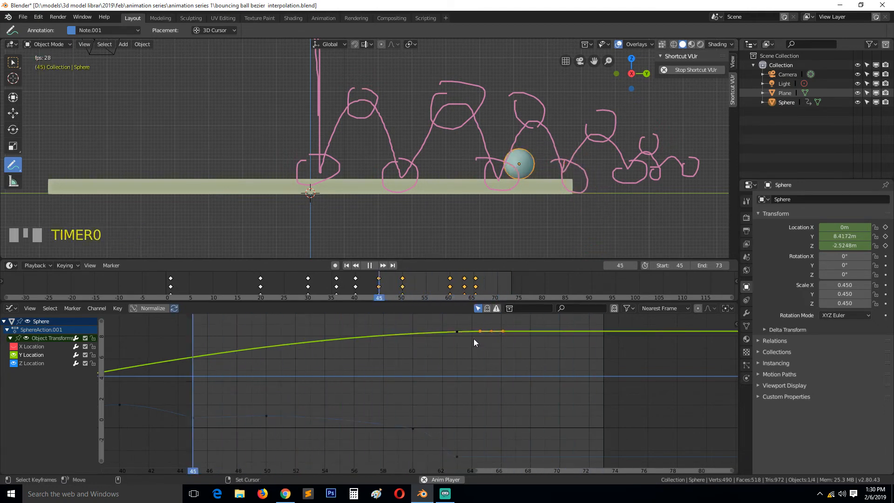
{"action": "key", "text": "ctrl"}
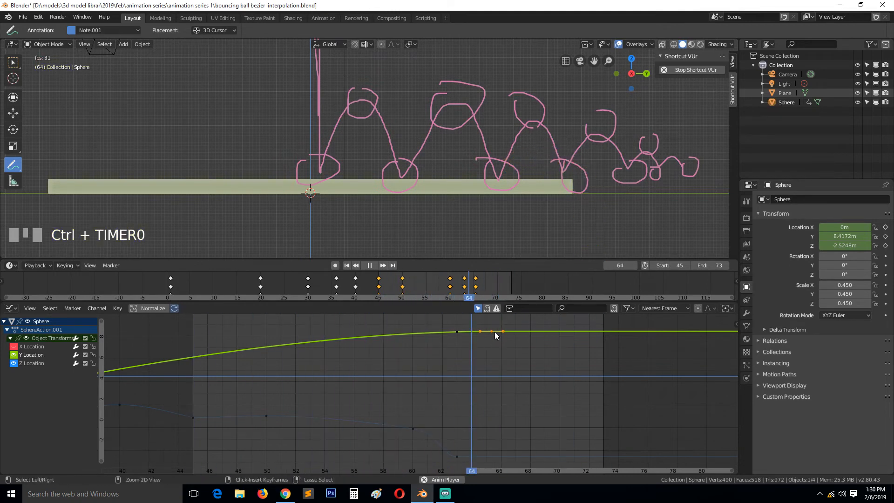
{"action": "left_click_drag", "start_coordinate": [497, 335], "coordinate": [499, 342]}
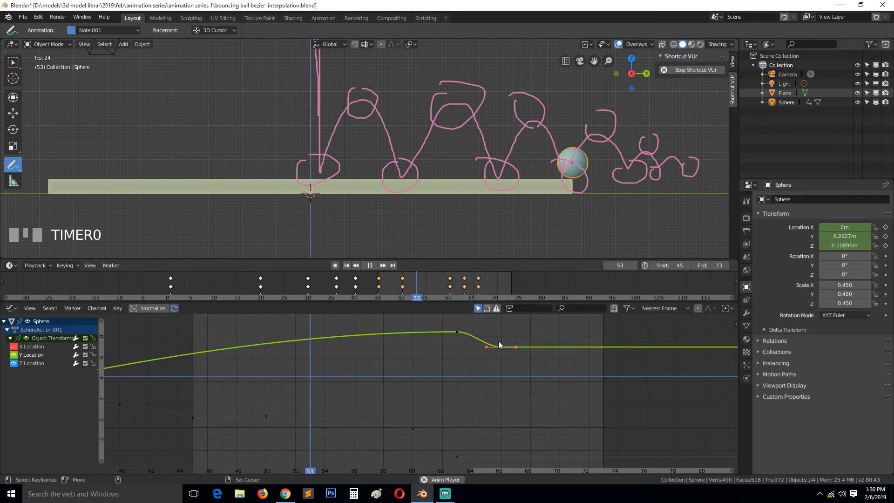
- Insert a Y Location keyframe at frame 60 on the curve and delete the Y Location keyframe at frame 66
{"action": "right_click", "coordinate": [414, 334], "text": "ctrl"}
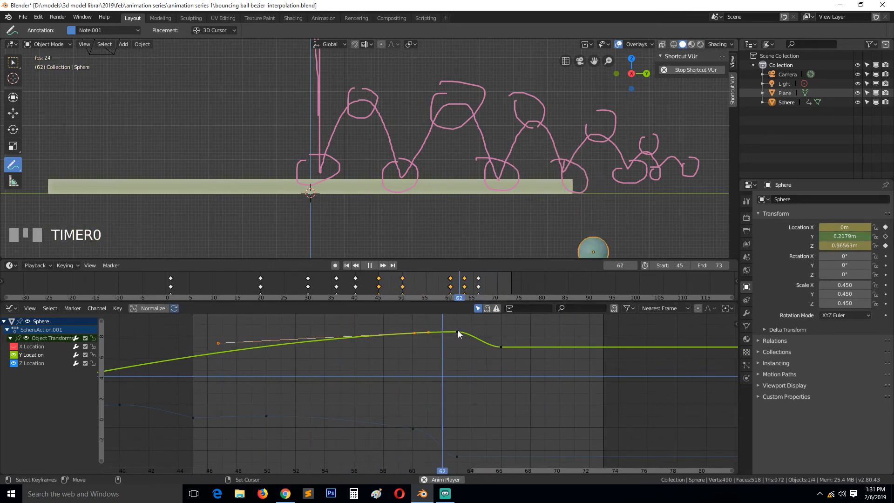
{"action": "left_click", "coordinate": [499, 347]}
{"action": "key", "text": "x"}
{"action": "left_click", "coordinate": [497, 346]}
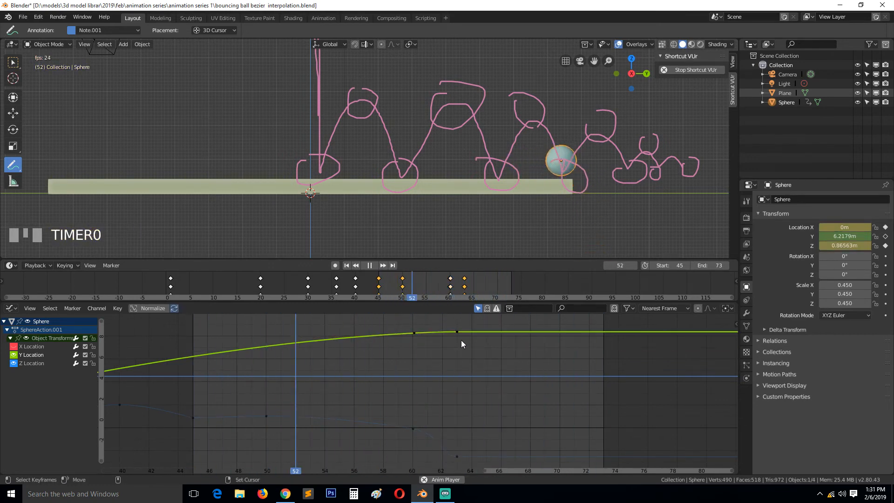
{"action": "key", "text": "g"}
{"action": "key", "text": "y"}
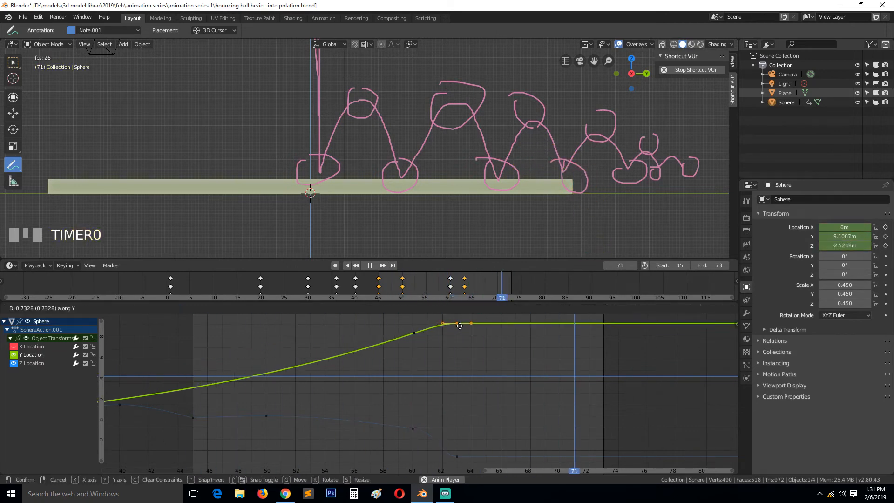
{"action": "left_click", "coordinate": [418, 336]}
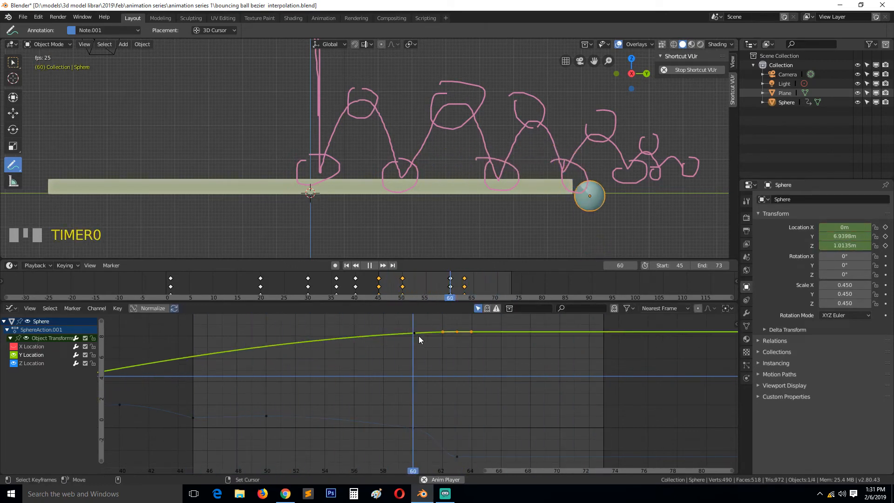
- Move the frame 63 Y Location keyframe to frame 64 and raise it by about 1.14
{"action": "left_click", "coordinate": [415, 332]}
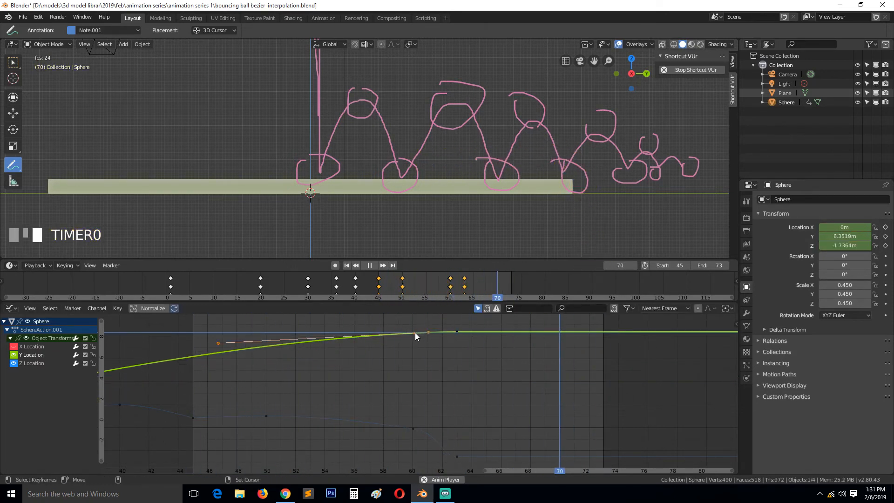
{"action": "left_click", "coordinate": [457, 331]}
{"action": "key", "text": "g"}
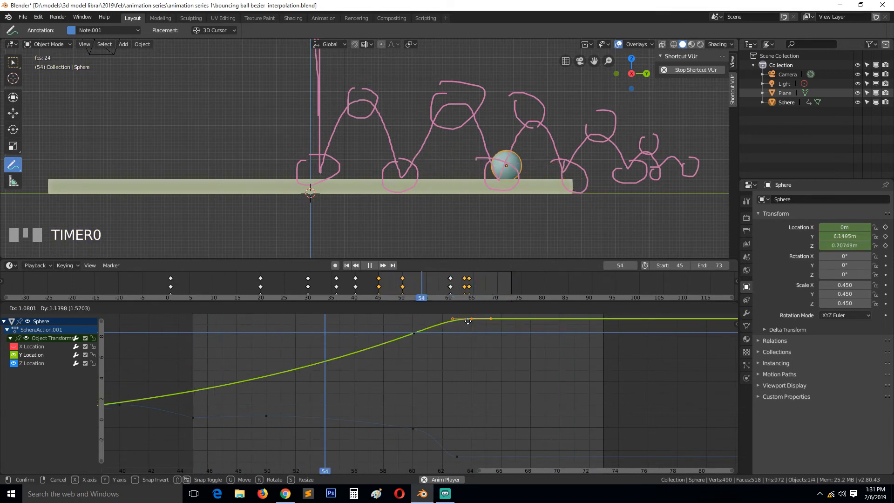
{"action": "left_click", "coordinate": [468, 321]}
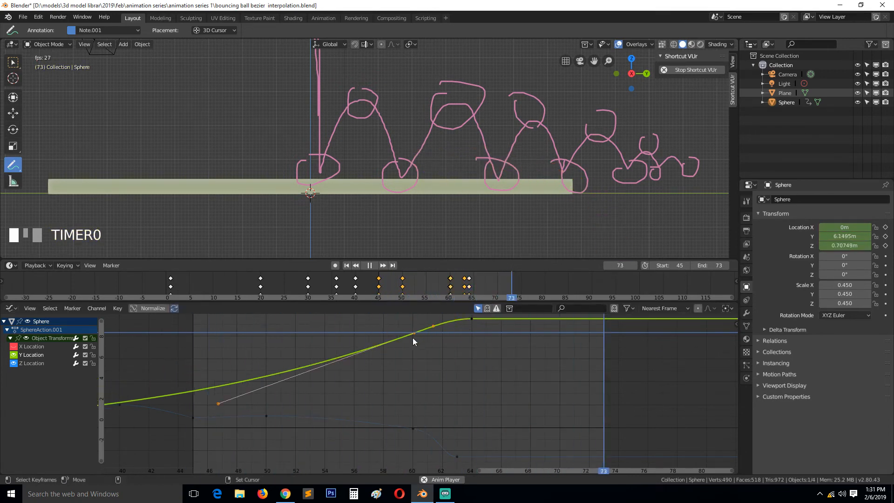
{"action": "left_click", "coordinate": [218, 403]}
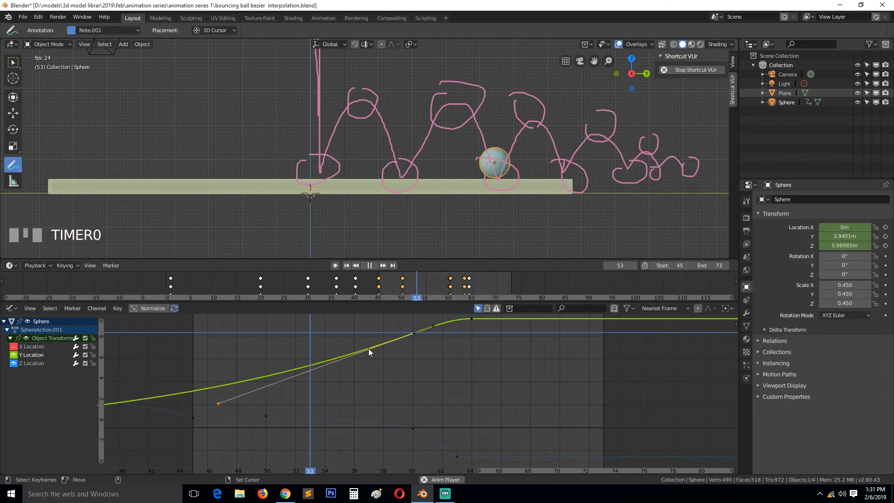
{"action": "left_click", "coordinate": [447, 337], "text": "ctrl"}
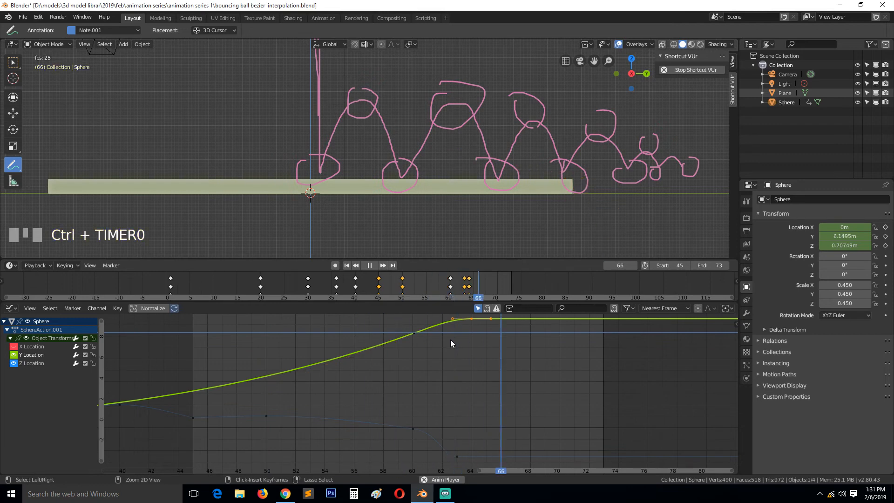
- Undo the last move of the frame 64 Y Location keyframe, and insert Y Location keyframes at frame 70 and just past frame 40
{"action": "key", "text": "ctrl+z"}
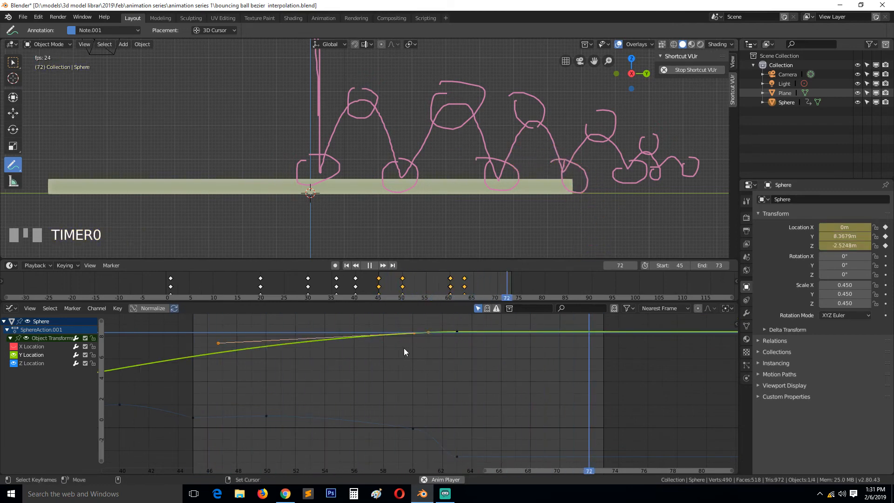
{"action": "scroll", "coordinate": [404, 348], "scroll_direction": "down", "scroll_amount": 5}
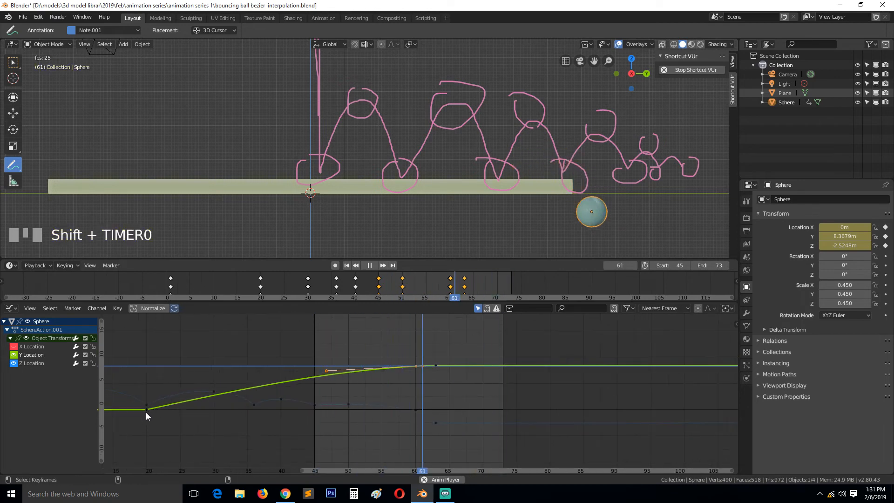
{"action": "left_click", "coordinate": [147, 409], "text": "shift"}
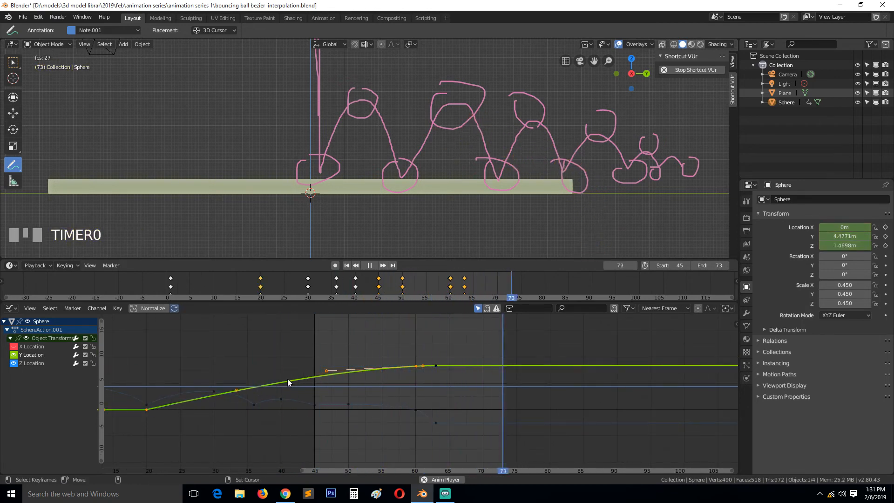
{"action": "left_click", "coordinate": [112, 309]}
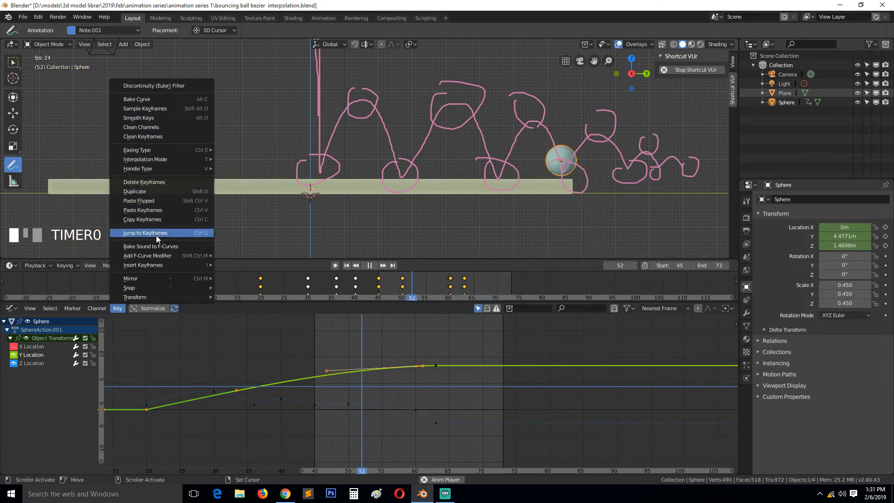
{"action": "mouse_move", "coordinate": [156, 265]}
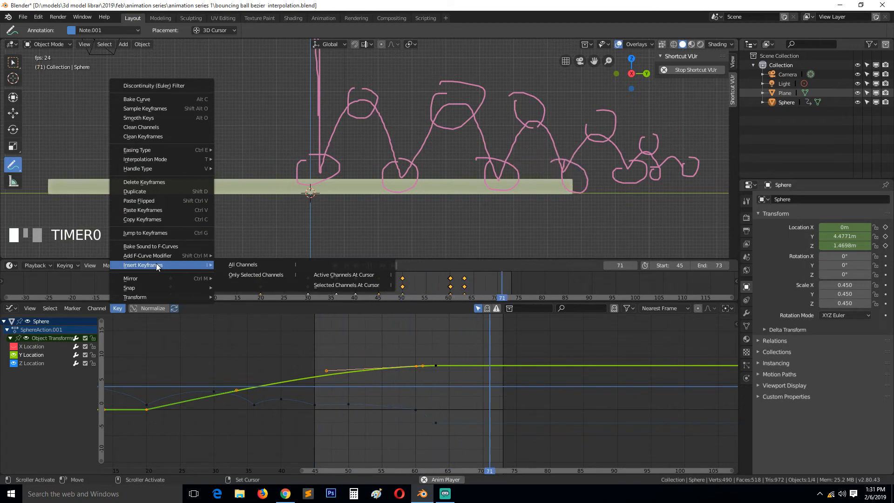
{"action": "left_click", "coordinate": [251, 280]}
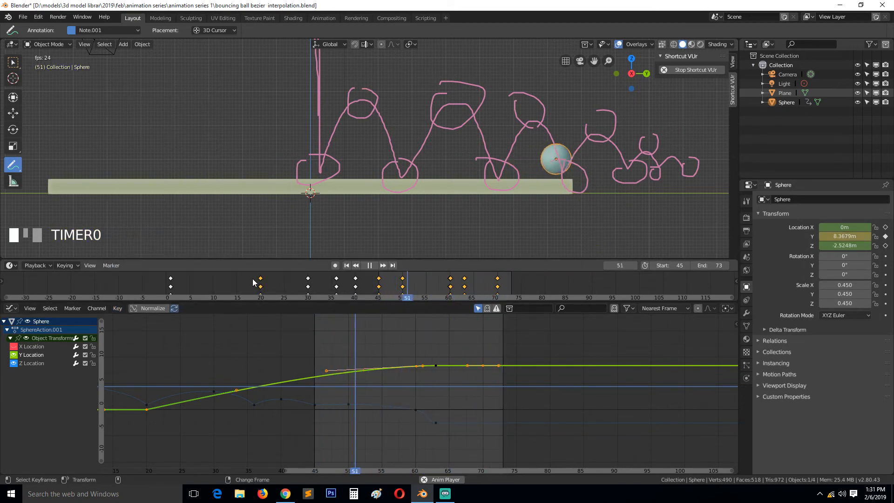
{"action": "key", "text": "space"}
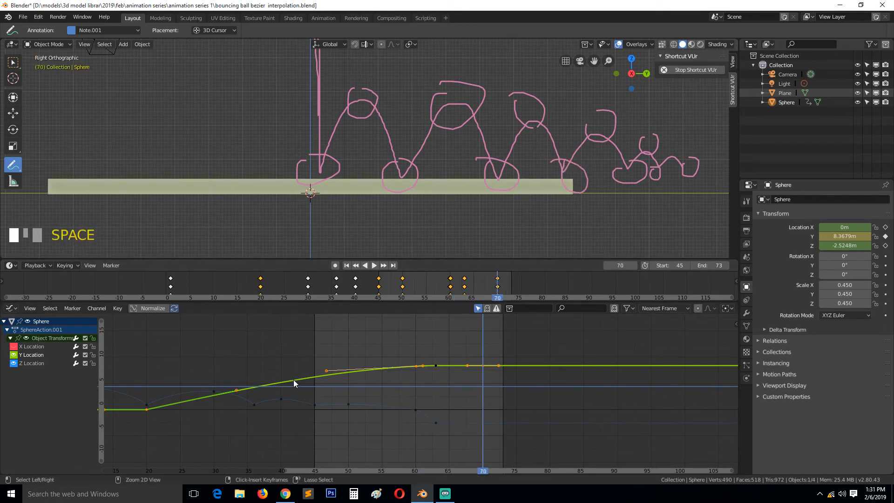
{"action": "right_click", "coordinate": [285, 379], "text": "ctrl"}
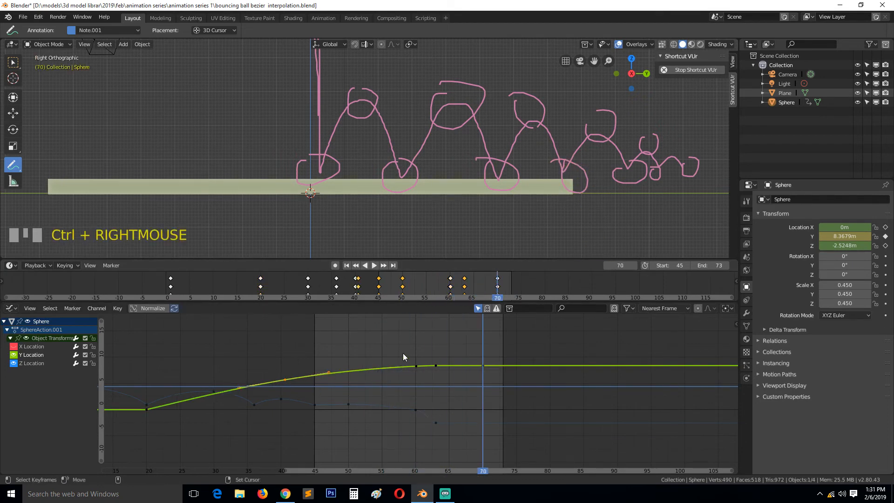
- Lower the frame 63 Y Location keyframe by about 0.3, keeping it at the same frame
{"action": "left_click", "coordinate": [435, 365]}
{"action": "key", "text": "g"}
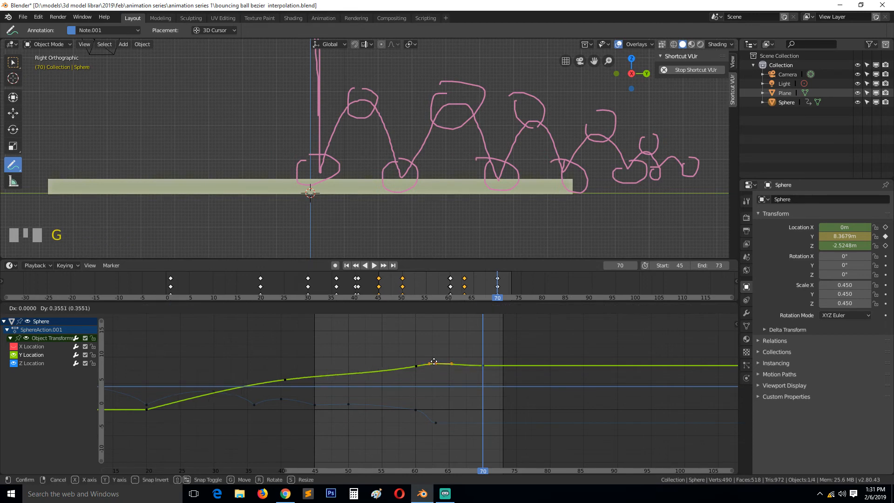
{"action": "right_click", "coordinate": [435, 364]}
{"action": "scroll", "coordinate": [409, 398], "scroll_direction": "up", "scroll_amount": 2}
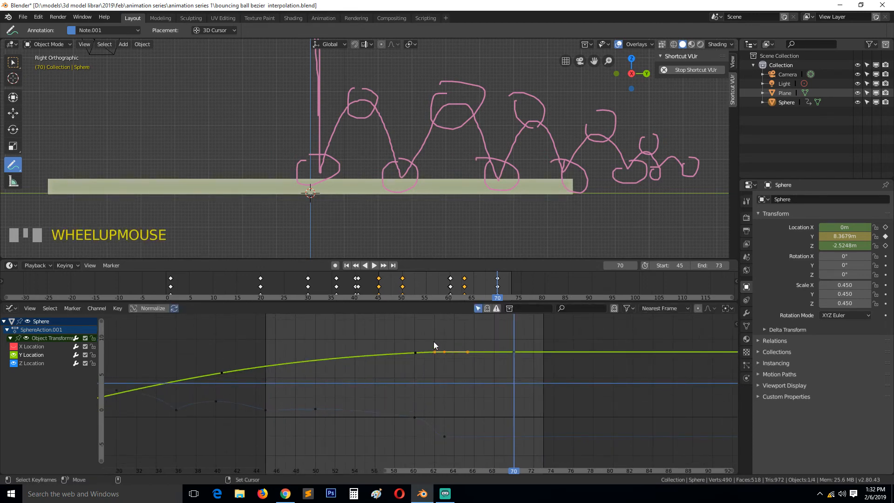
{"action": "key", "text": "space"}
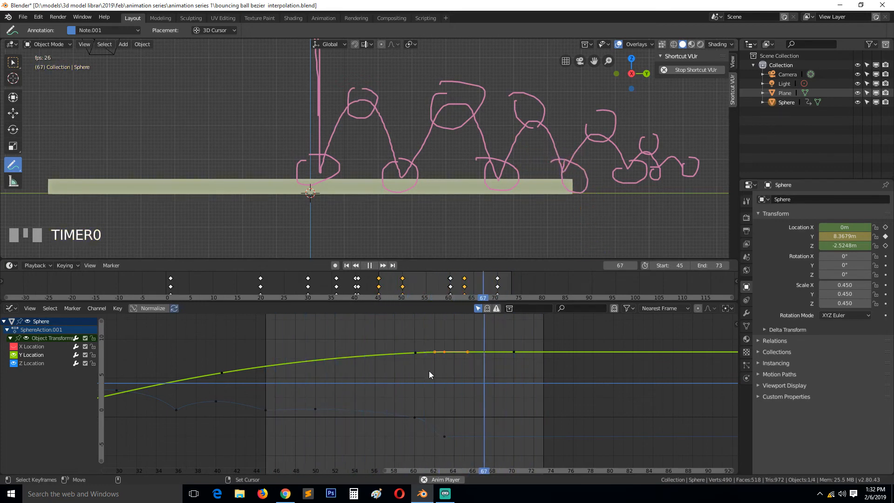
{"action": "key", "text": "g"}
{"action": "key", "text": "y"}
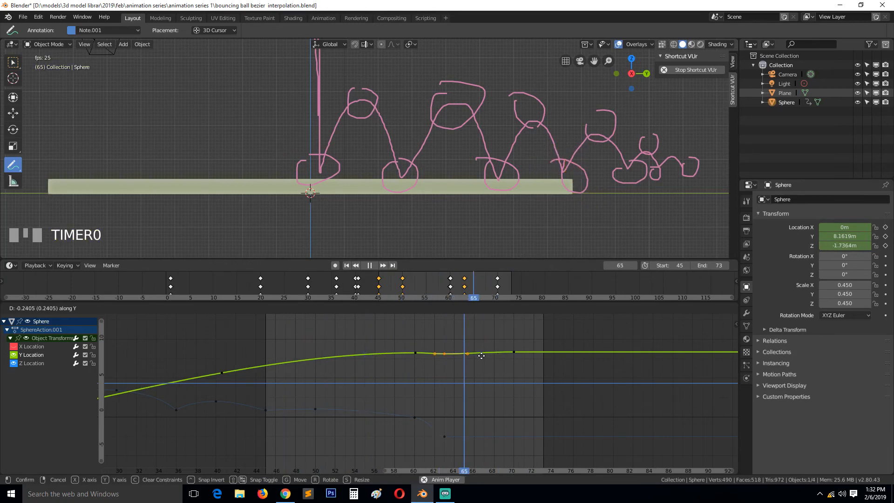
{"action": "left_click", "coordinate": [482, 356]}
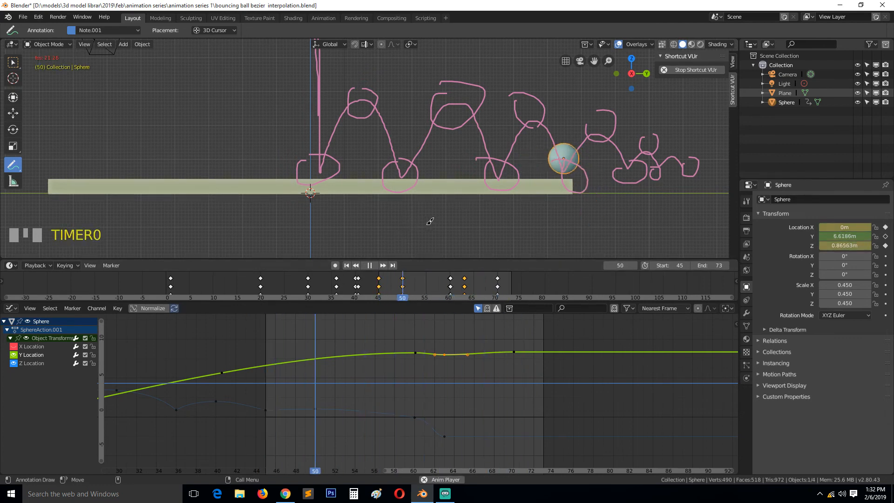
- Set the playback start frame to 1 and play the animation from there
{"action": "key", "text": "space"}
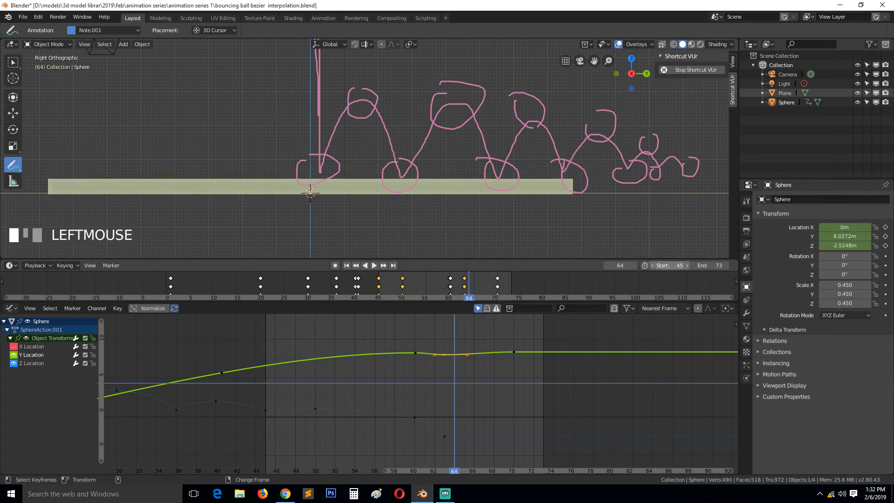
{"action": "key", "text": "Return"}
{"action": "key", "text": "space"}
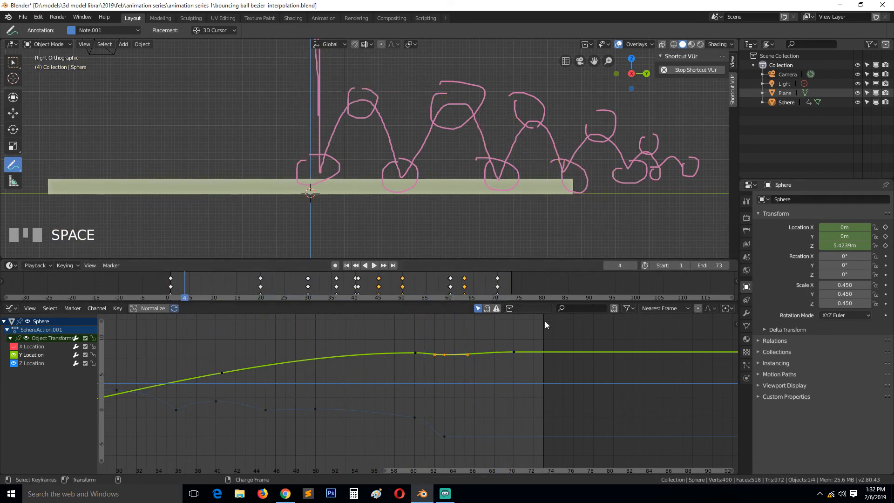
- Lower the frame 63 Z Location keyframe to about -6.8 m, rotate its handles steeply downward, and preview the fall
{"action": "left_click", "coordinate": [445, 436]}
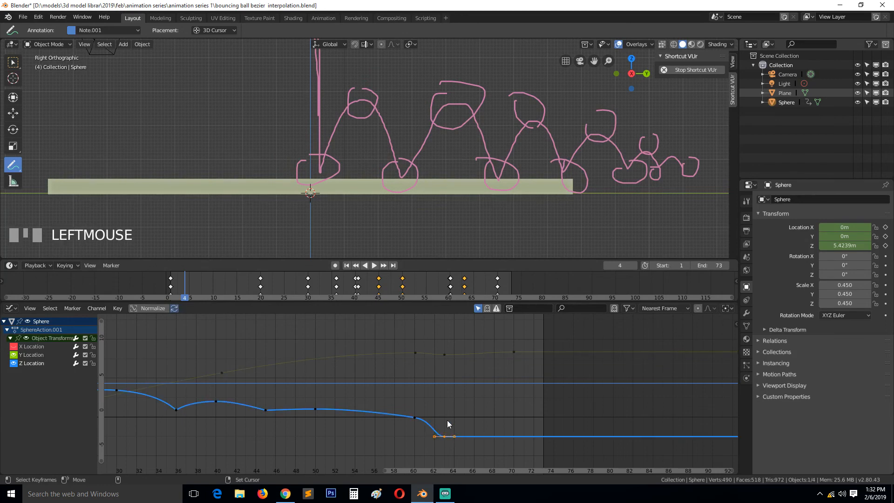
{"action": "left_click", "coordinate": [452, 425]}
{"action": "scroll", "coordinate": [465, 418], "scroll_direction": "down", "scroll_amount": 2}
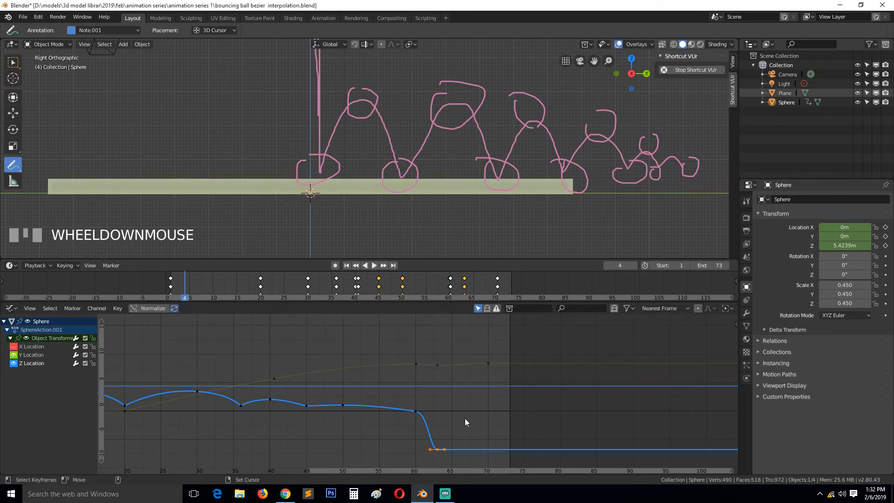
{"action": "key", "text": "r"}
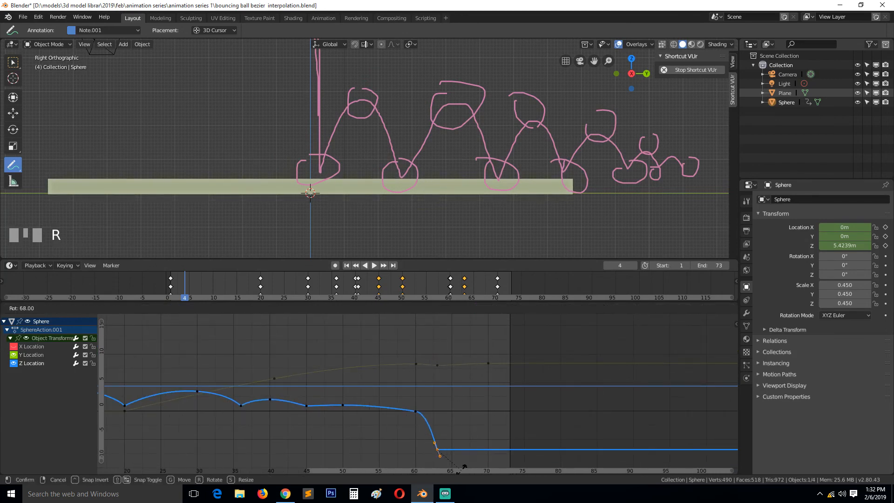
{"action": "left_click", "coordinate": [458, 470]}
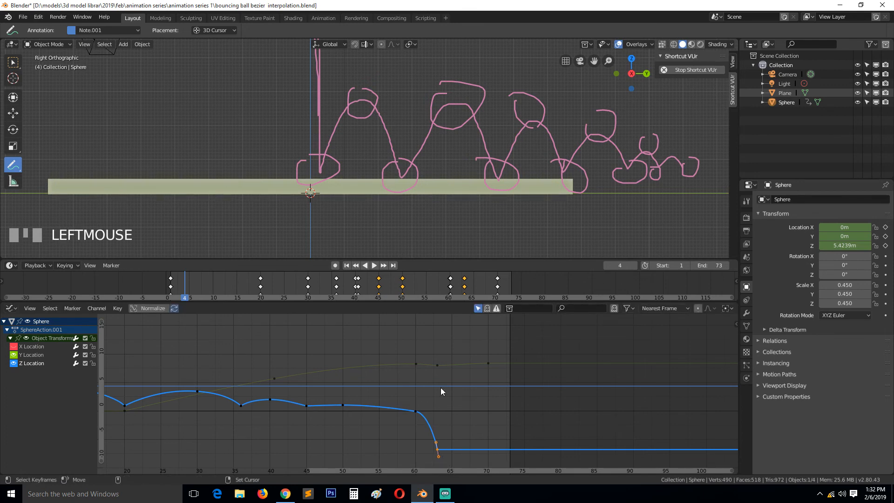
{"action": "key", "text": "space"}
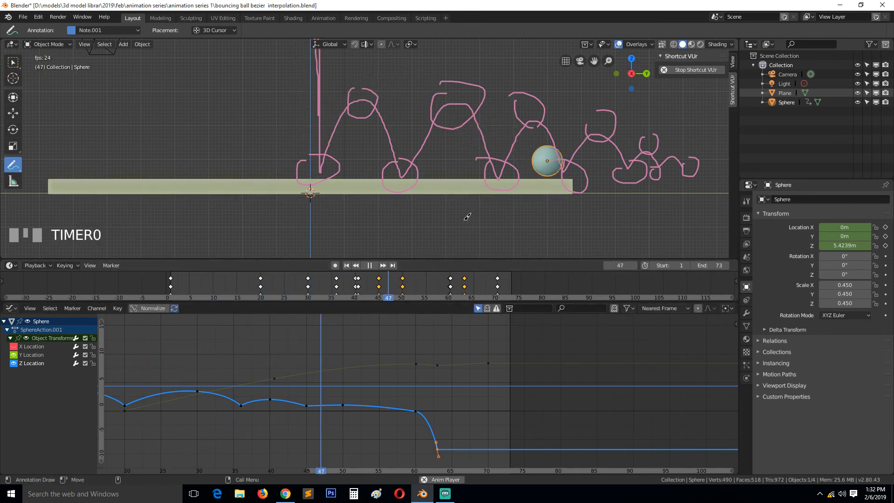
{"action": "key", "text": "space"}
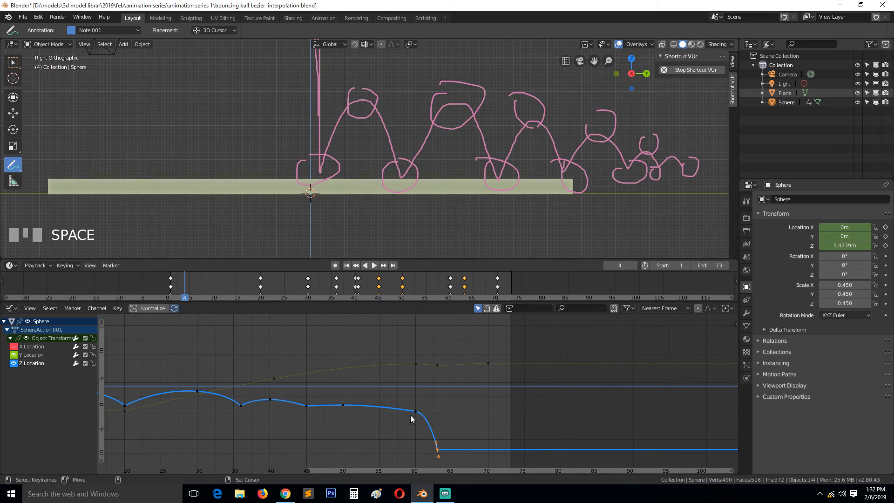
- Rotate the handles of the frame 60 Z Location keyframe by about 32° toward a steeper descent and preview the motion
{"action": "scroll", "coordinate": [425, 423], "scroll_direction": "up", "scroll_amount": 2}
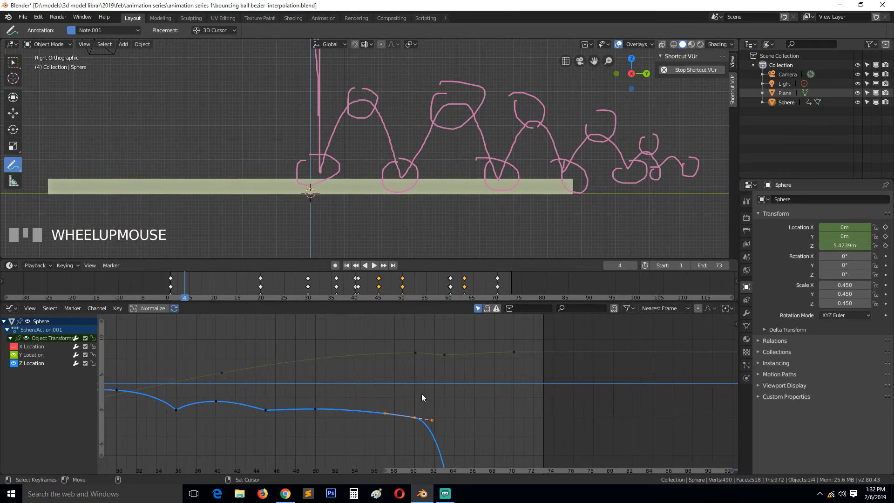
{"action": "key", "text": "KP_Decimal"}
{"action": "scroll", "coordinate": [487, 390], "scroll_direction": "down", "scroll_amount": 3}
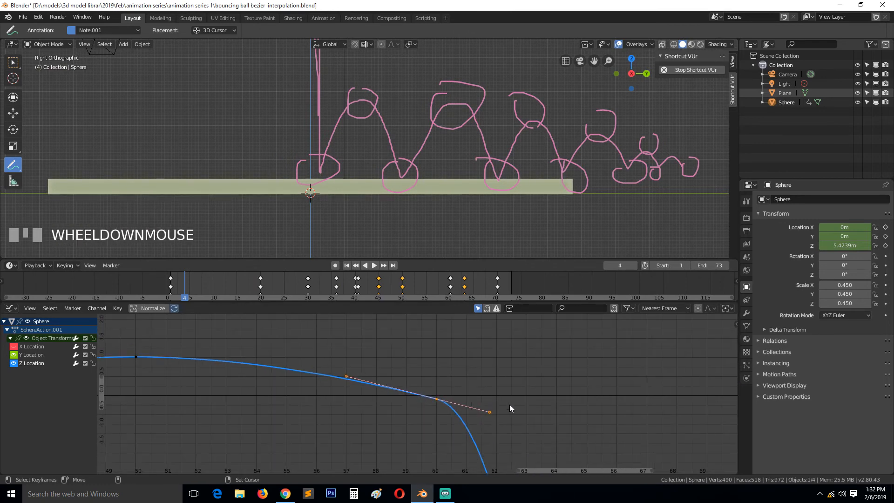
{"action": "key", "text": "r"}
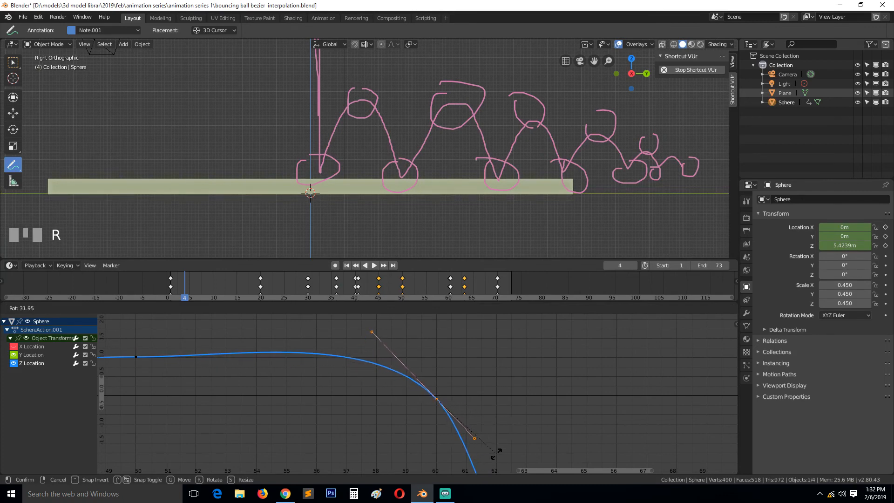
{"action": "left_click", "coordinate": [497, 453]}
{"action": "scroll", "coordinate": [491, 416], "scroll_direction": "down", "scroll_amount": 3}
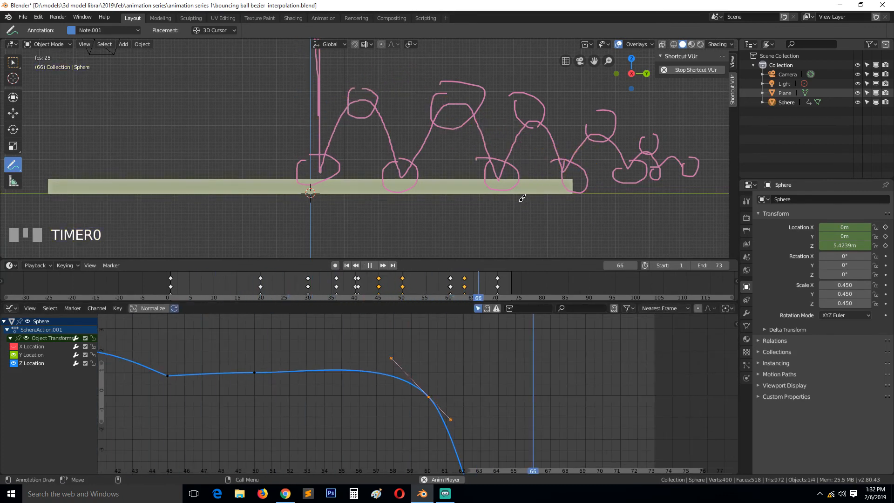
{"action": "key", "text": "space"}
- Raise the frame 50 Z Location keyframe vertically to about 1.68 m for a higher last bounce
{"action": "right_click_drag", "start_coordinate": [419, 378], "coordinate": [202, 382]}
{"action": "right_click_drag", "start_coordinate": [229, 378], "coordinate": [256, 372]}
{"action": "left_click", "coordinate": [255, 372]}
{"action": "key", "text": "g"}
{"action": "key", "text": "y"}
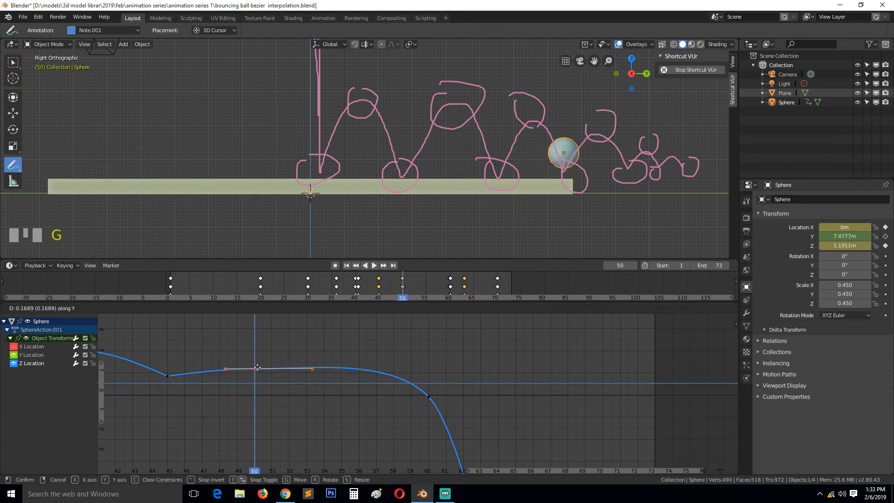
{"action": "left_click", "coordinate": [261, 356]}
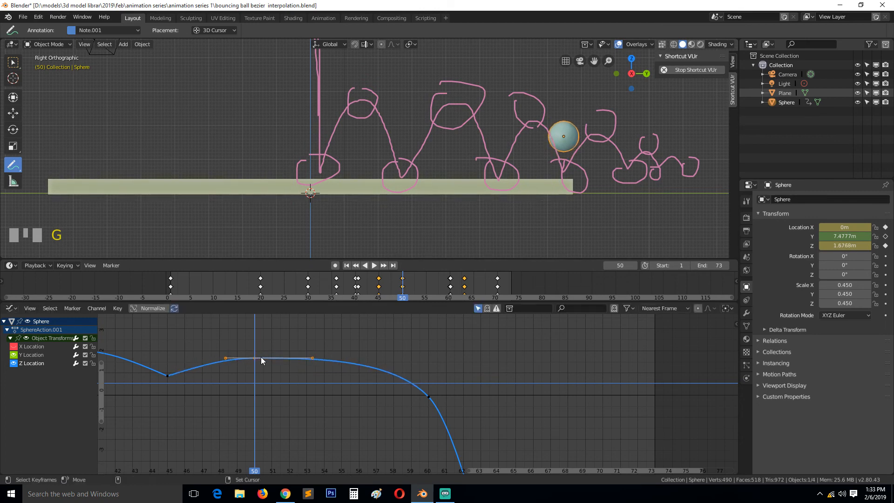
- Play the whole bounce and fall animation with the viewport zoomed out to examine the motion
{"action": "key", "text": "space"}
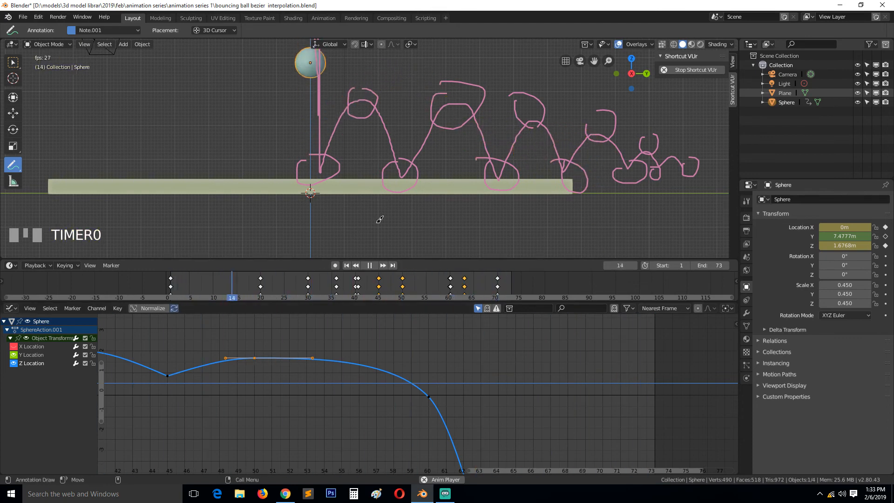
{"action": "scroll", "coordinate": [382, 220], "scroll_direction": "down", "scroll_amount": 5}
{"action": "scroll", "coordinate": [385, 220], "scroll_direction": "up", "scroll_amount": 2}
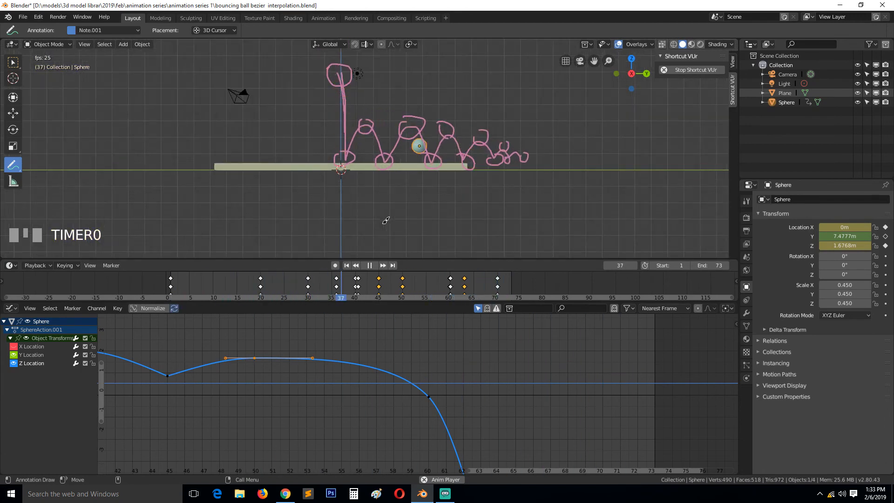
{"action": "key", "text": "space"}
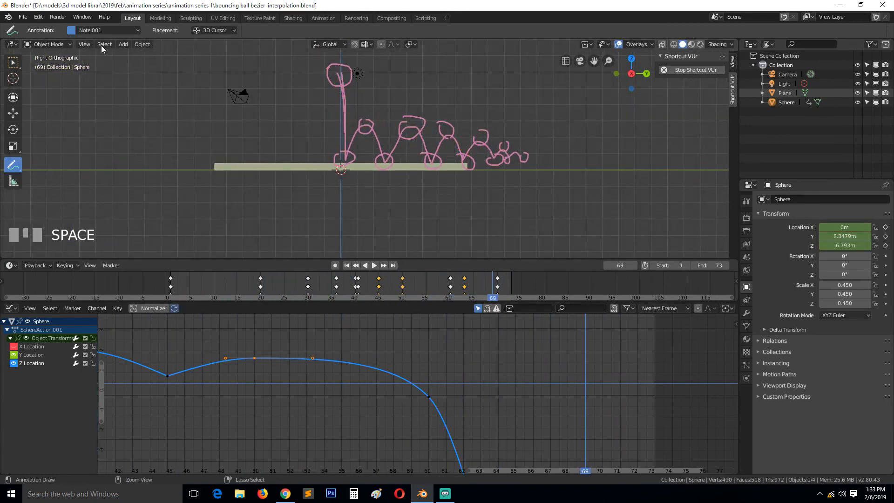
- Save the Blender file under its current name
{"action": "left_click", "coordinate": [23, 17]}
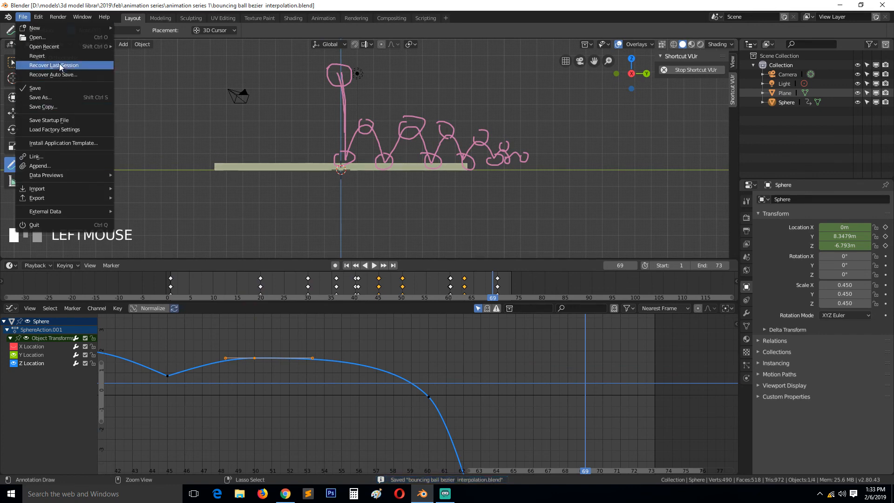
{"action": "key", "text": "ctrl+s"}
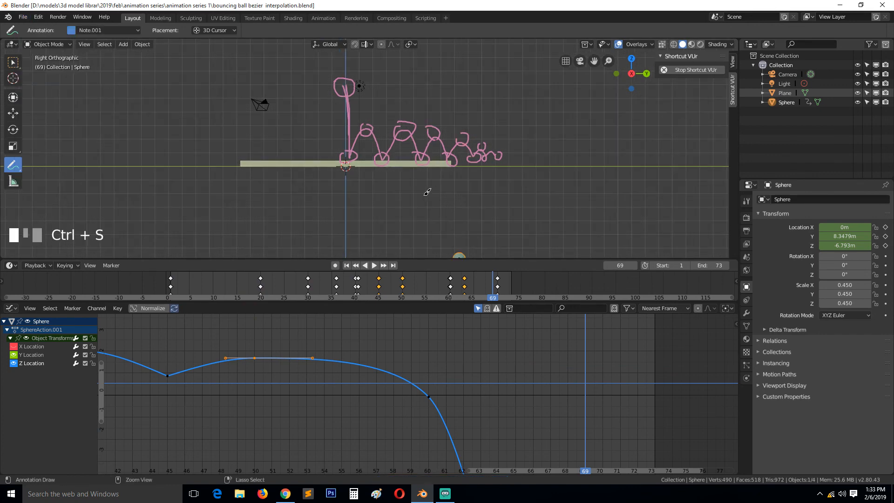
- View the scene in perspective and preview it in material shading, returning to solid shading
{"action": "key", "text": "grave"}
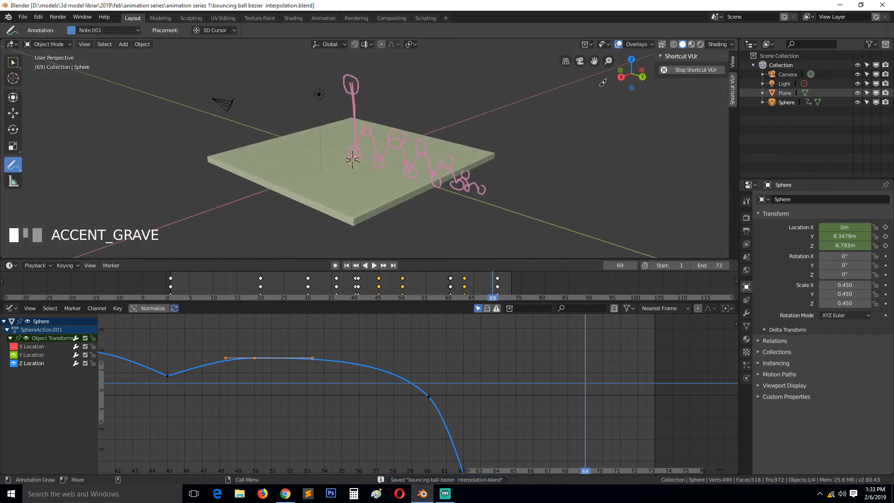
{"action": "left_click", "coordinate": [691, 45]}
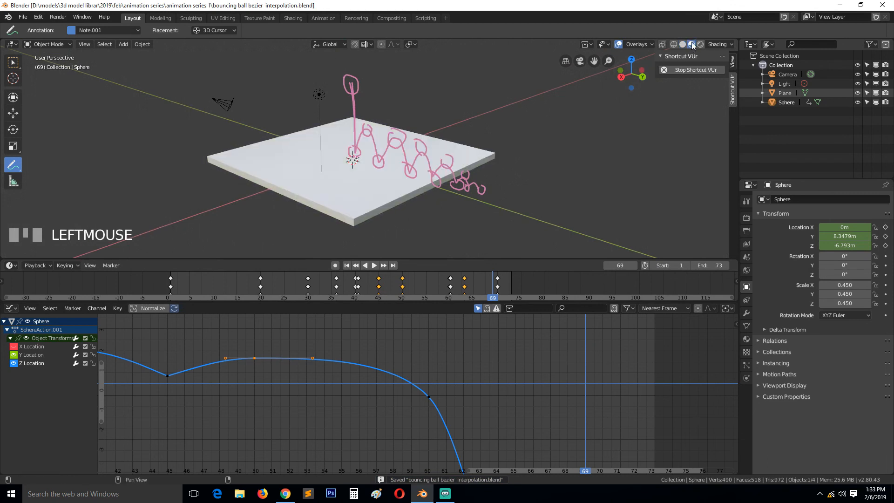
{"action": "left_click", "coordinate": [684, 44]}
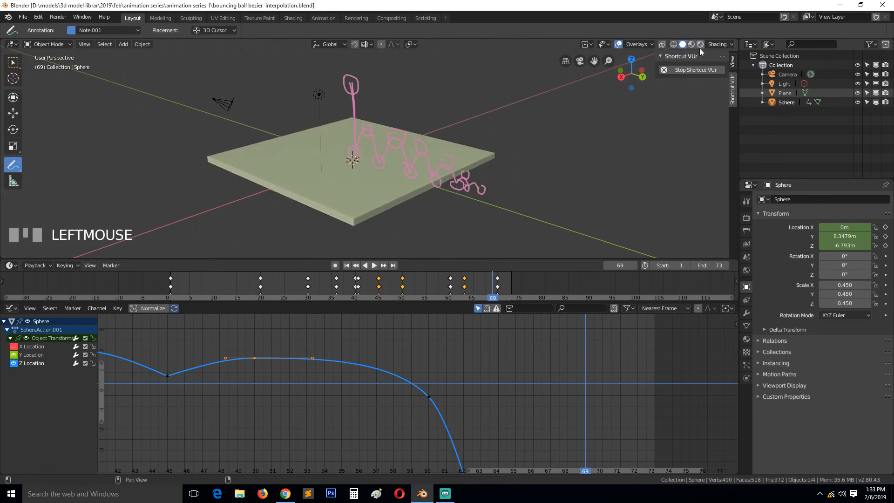
- Show the viewport in rendered shading and change the scene light's type to Sun
{"action": "left_click", "coordinate": [700, 45]}
{"action": "key", "text": "grave"}
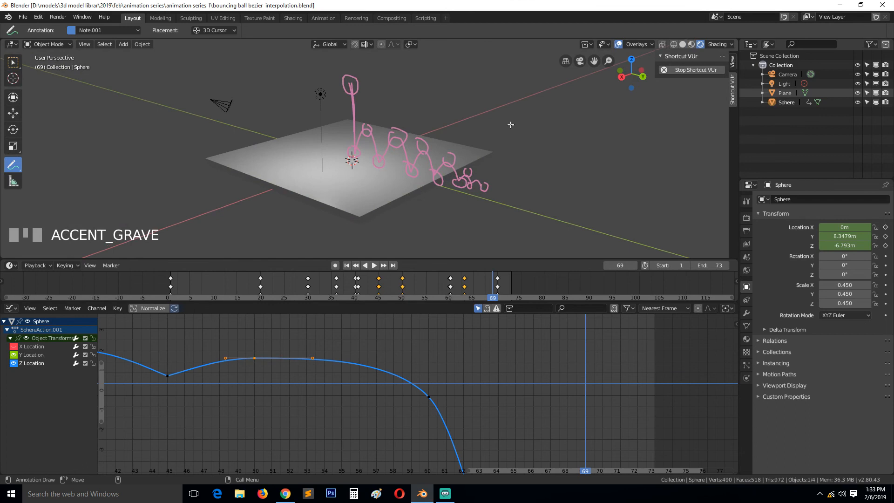
{"action": "left_click", "coordinate": [321, 95]}
{"action": "left_click", "coordinate": [13, 113]}
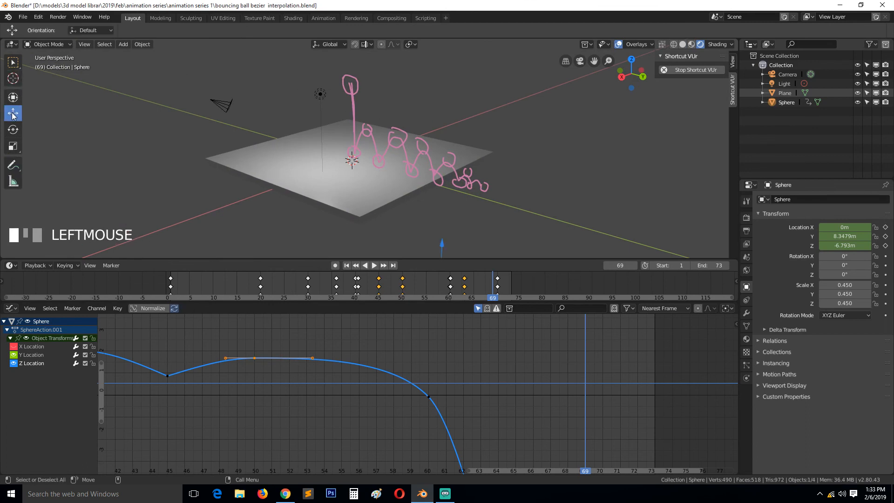
{"action": "left_click", "coordinate": [319, 93]}
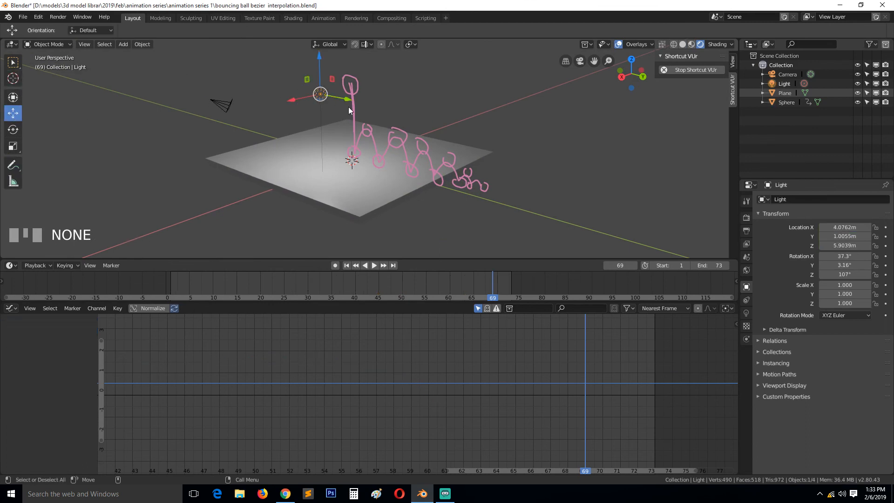
{"action": "left_click", "coordinate": [747, 313]}
{"action": "left_click", "coordinate": [805, 239]}
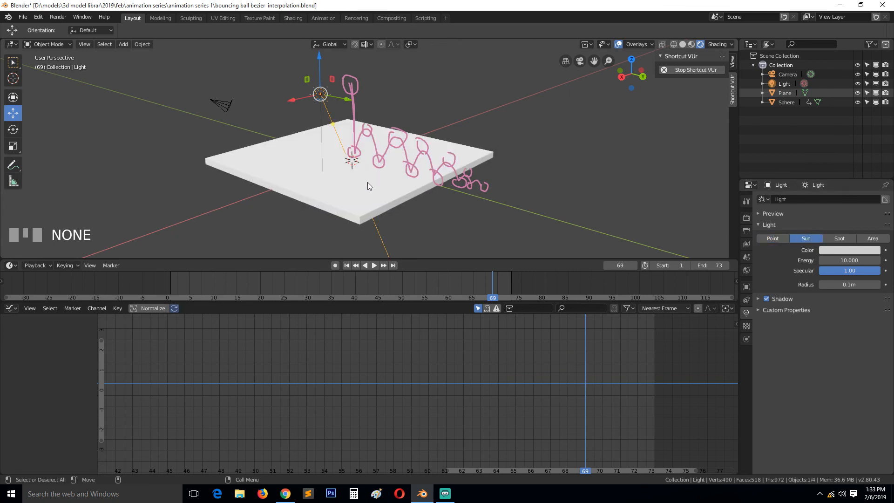
- Move the sun light to about X 5.26, Y -1.74, Z 8.74 m and play the animation to check the ball's shadow
{"action": "key", "text": "g"}
{"action": "left_click", "coordinate": [352, 152]}
{"action": "key", "text": "space"}
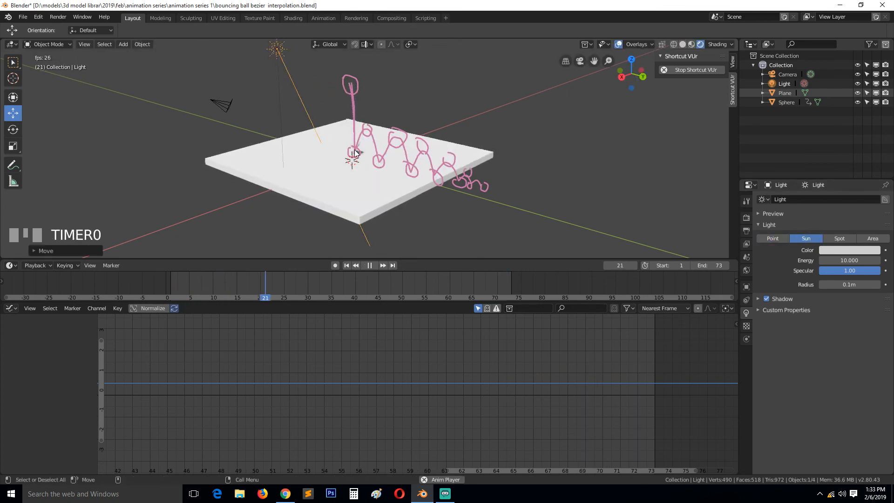
{"action": "scroll", "coordinate": [416, 173], "scroll_direction": "up", "scroll_amount": 4}
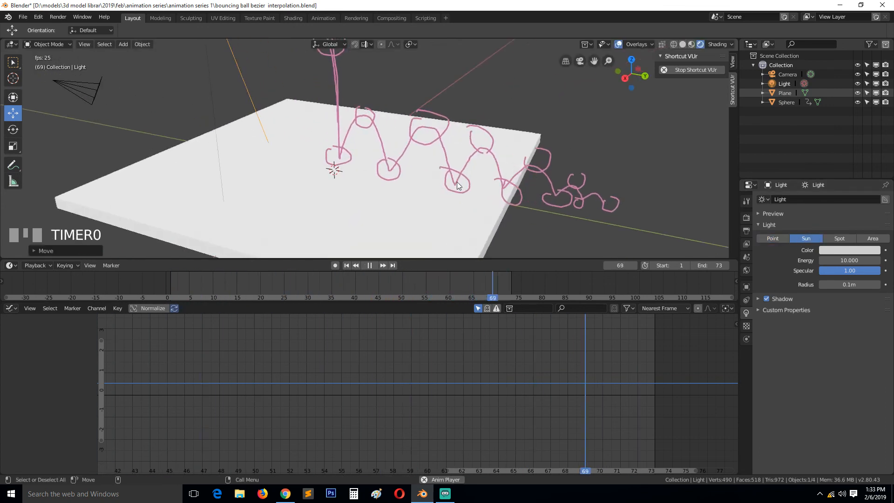
{"action": "scroll", "coordinate": [462, 175], "scroll_direction": "up", "scroll_amount": 2}
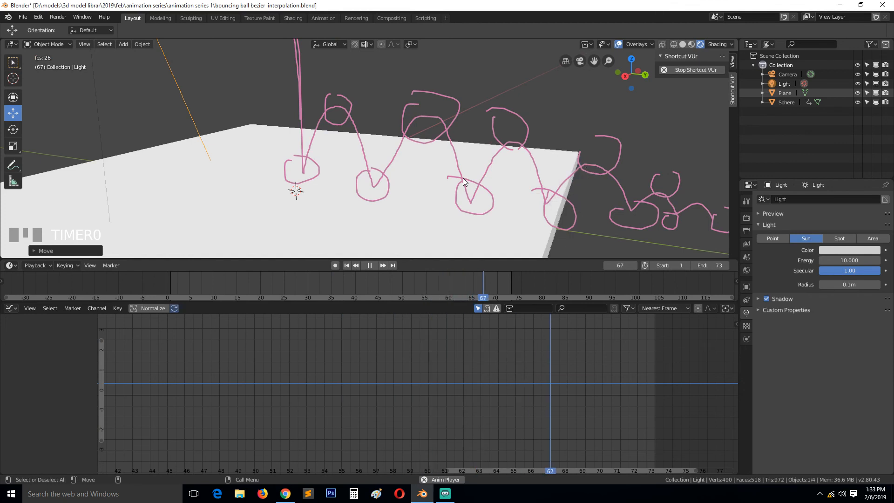
{"action": "scroll", "coordinate": [463, 178], "scroll_direction": "down", "scroll_amount": 4}
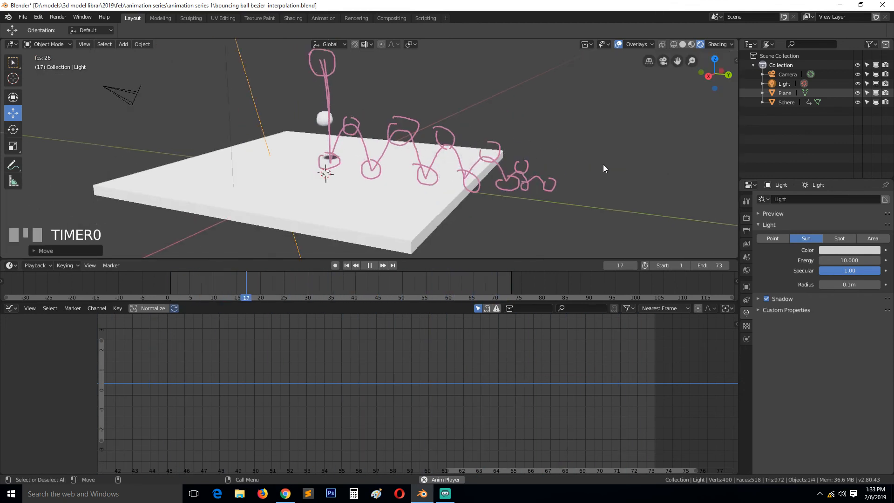
- Hide the two visible annotation layers and turn off the viewport overlays for a clean view of the playing animation
{"action": "left_click", "coordinate": [733, 60]}
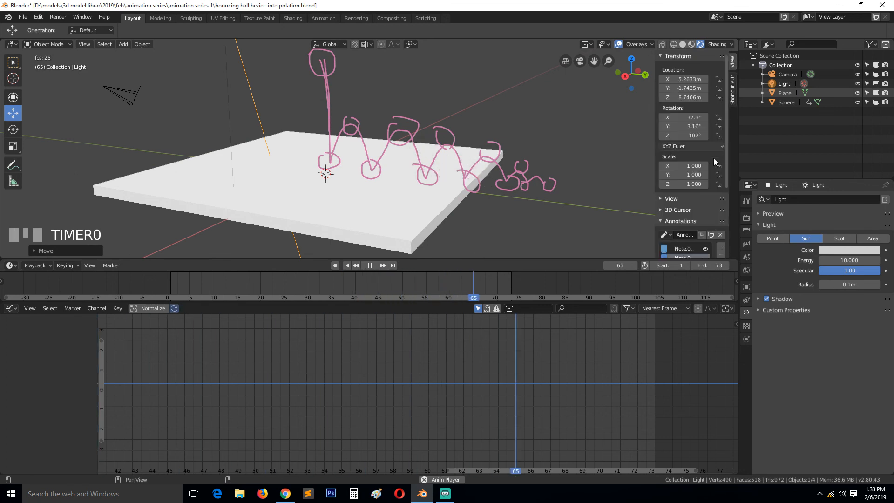
{"action": "scroll", "coordinate": [714, 158], "scroll_direction": "down", "scroll_amount": 4}
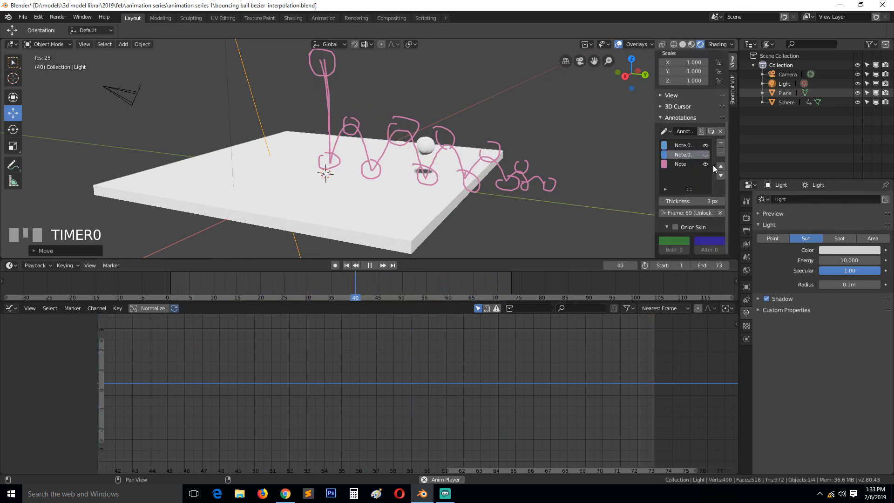
{"action": "left_click", "coordinate": [705, 146]}
{"action": "left_click", "coordinate": [706, 164]}
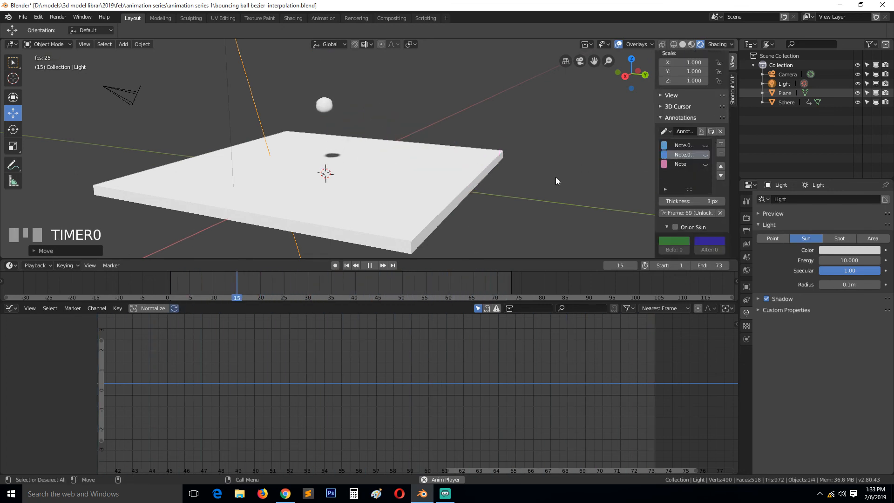
{"action": "left_click", "coordinate": [619, 50]}
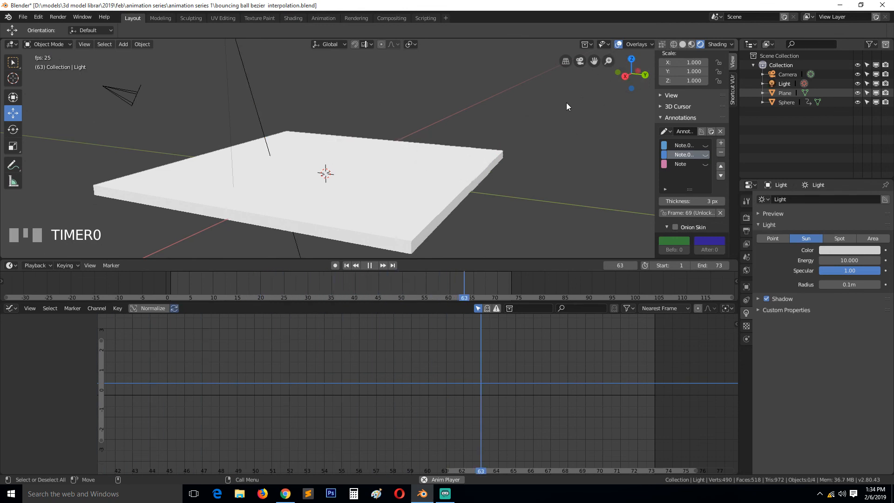
{"action": "left_click", "coordinate": [619, 44]}
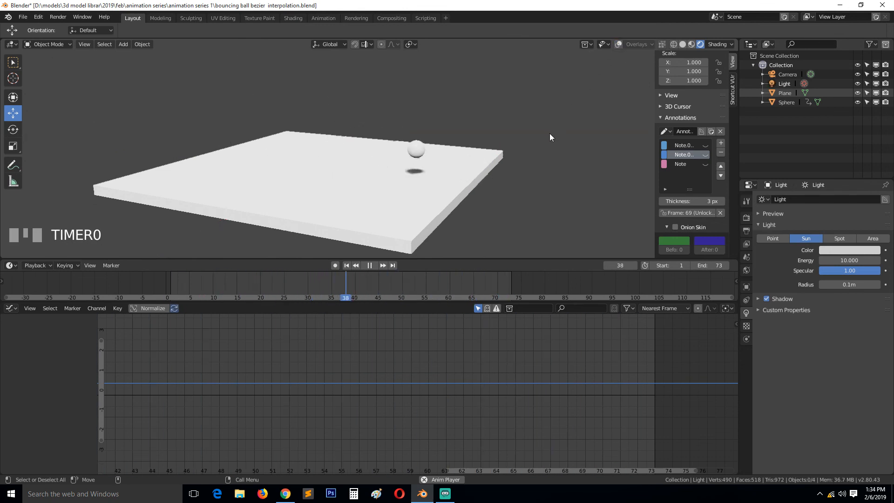
{"action": "middle_click_drag", "start_coordinate": [549, 133], "coordinate": [525, 136]}
- Switch to the Shading workspace and turn off its viewport overlays
{"action": "left_click", "coordinate": [293, 18]}
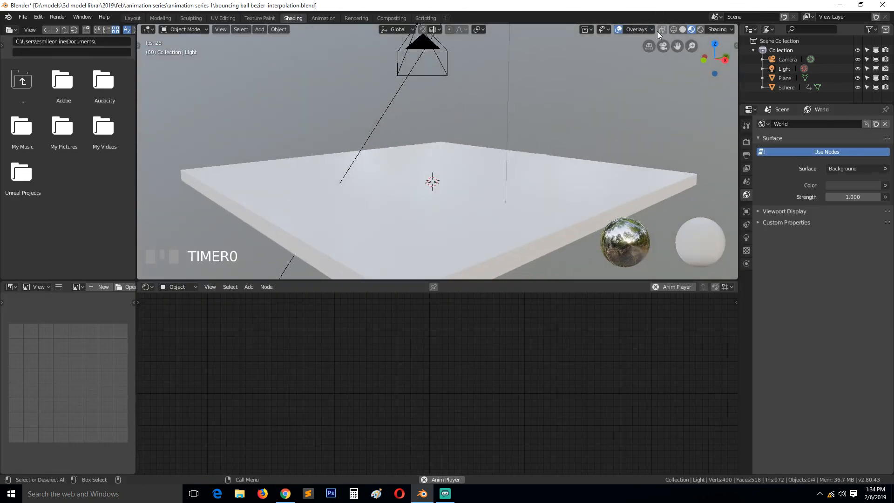
{"action": "left_click", "coordinate": [618, 29]}
{"action": "middle_click_drag", "start_coordinate": [554, 126], "coordinate": [429, 134]}
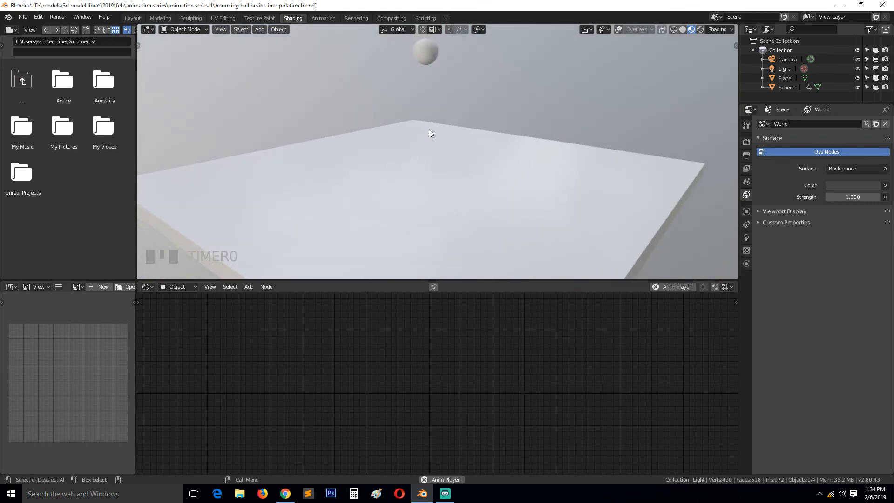
- Give the platform a new material with a red base color and a roughness of 0.124
{"action": "left_click", "coordinate": [448, 169]}
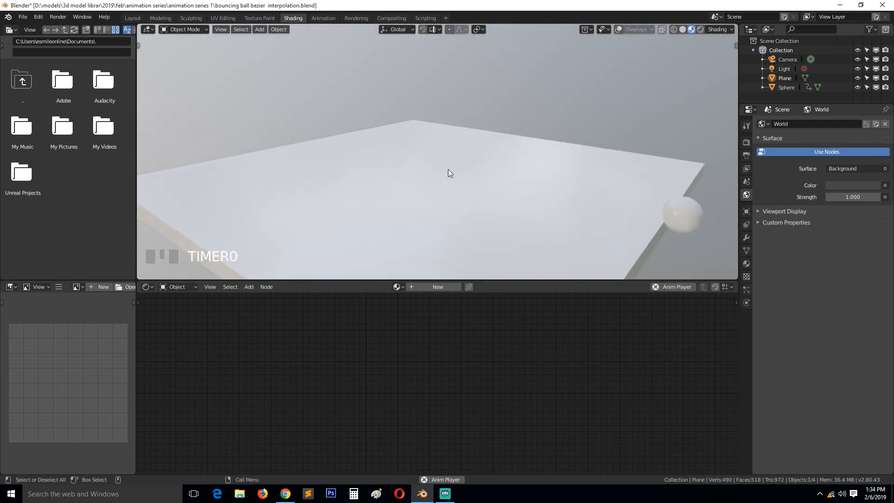
{"action": "left_click", "coordinate": [445, 287]}
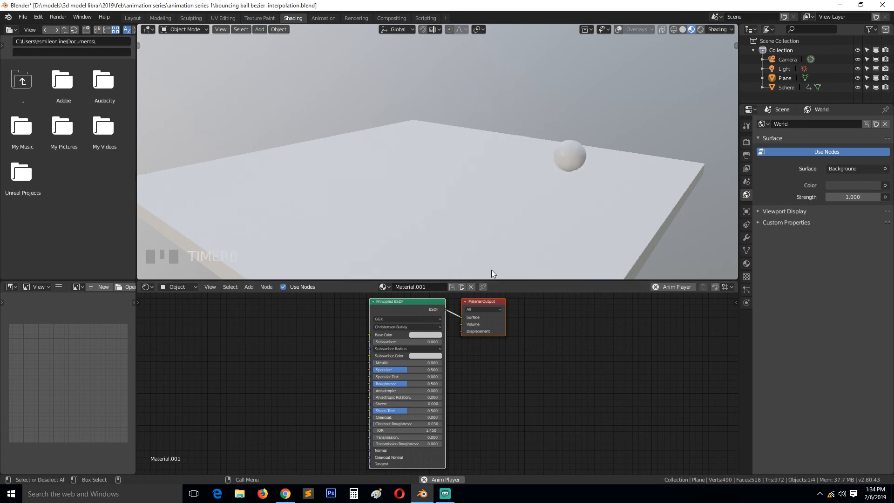
{"action": "left_click", "coordinate": [425, 335]}
{"action": "left_click", "coordinate": [433, 288]}
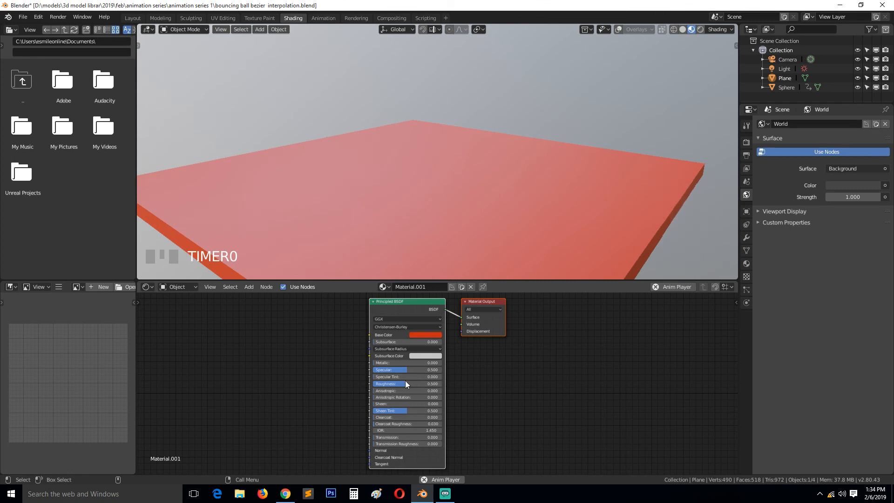
{"action": "left_click_drag", "start_coordinate": [405, 382], "coordinate": [385, 385]}
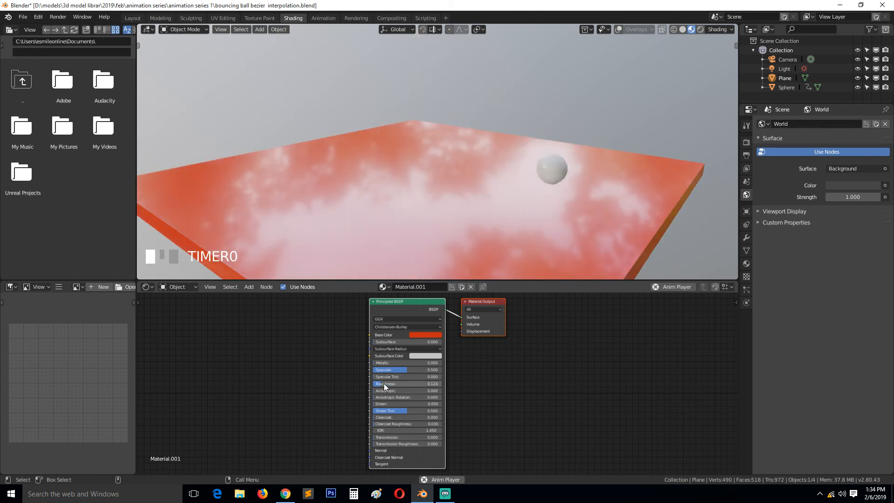
{"action": "middle_click_drag", "start_coordinate": [407, 220], "coordinate": [489, 217]}
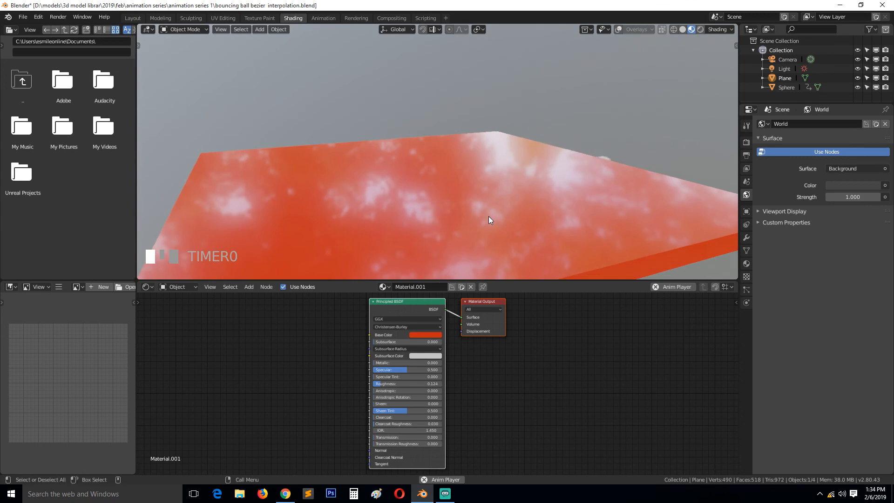